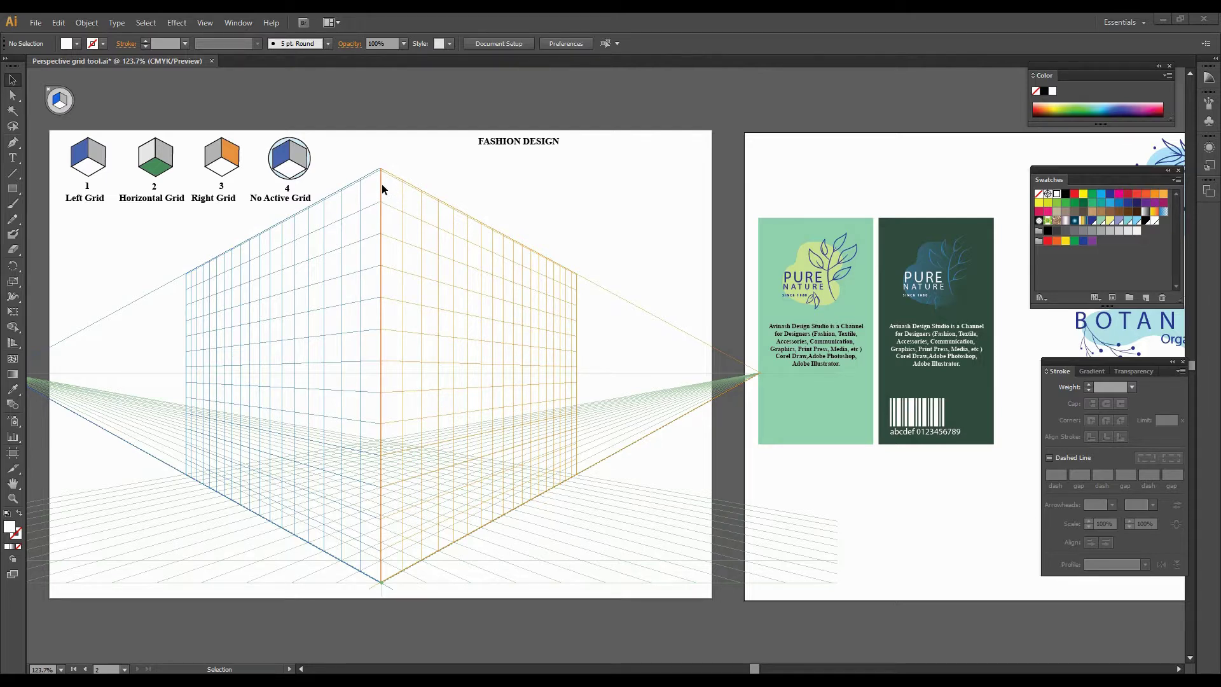
Draw a rectangle about 264 × 66 pt on the left grid, ending at the upper centre edge, and fill it dark blue.
{"action": "left_click", "coordinate": [12, 189]}
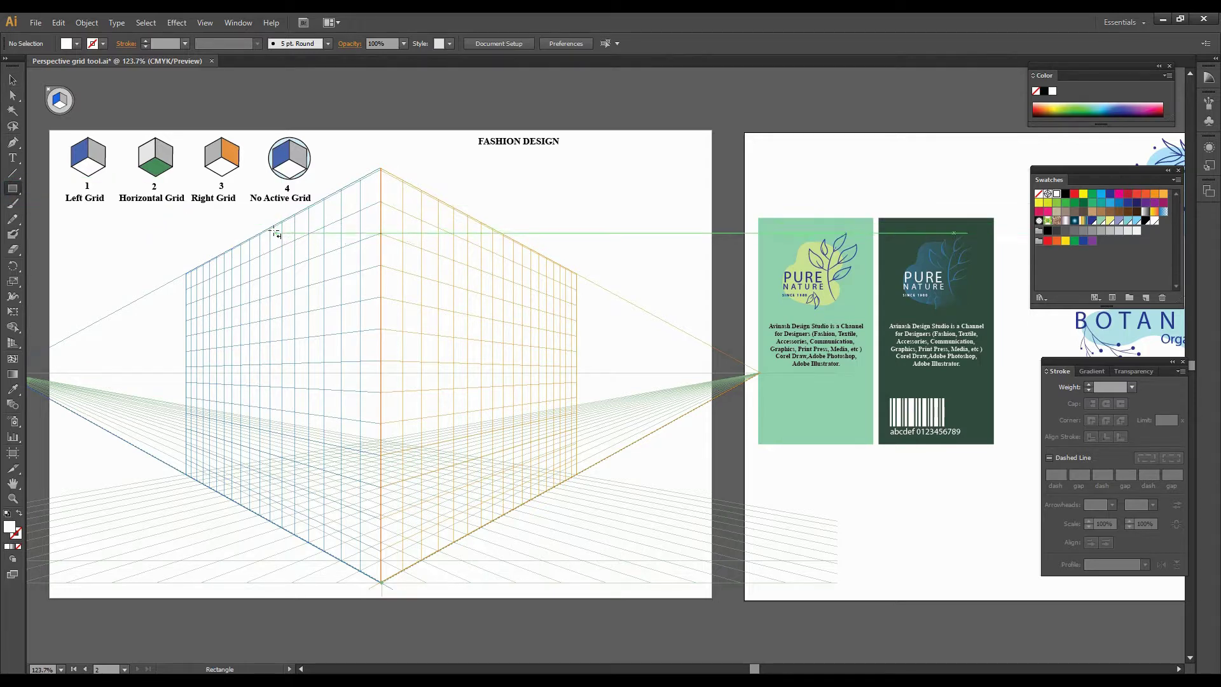
{"action": "left_click_drag", "start_coordinate": [278, 226], "coordinate": [381, 224]}
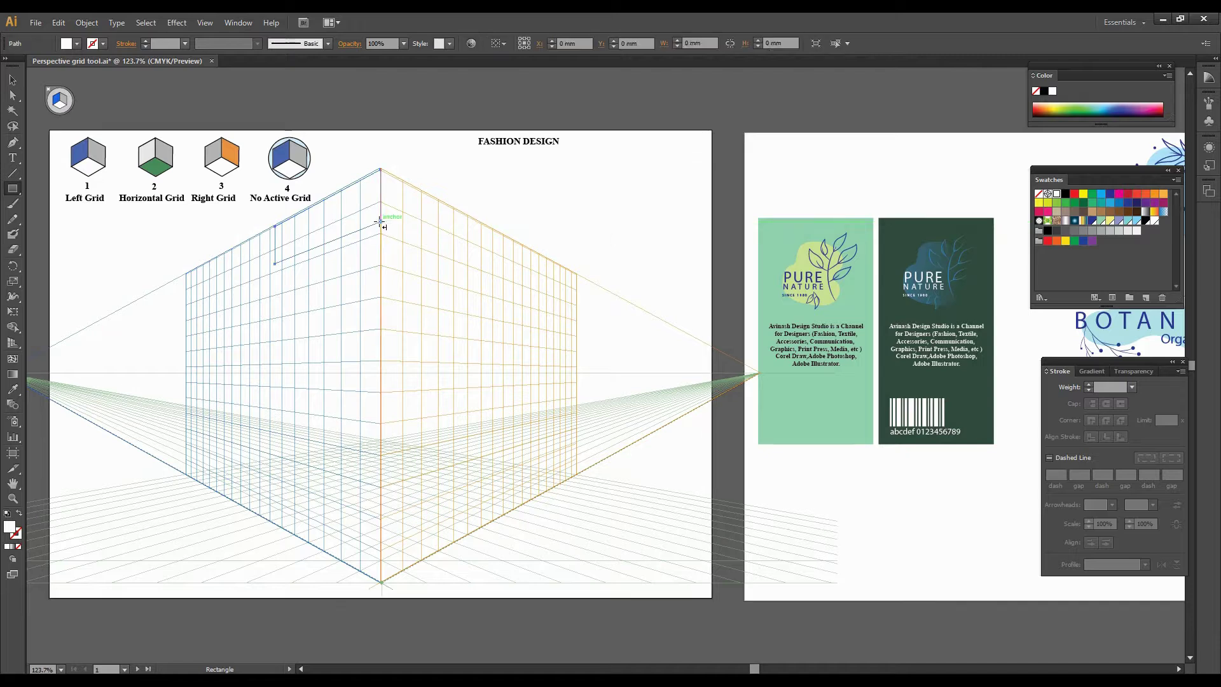
{"action": "left_click", "coordinate": [1110, 194]}
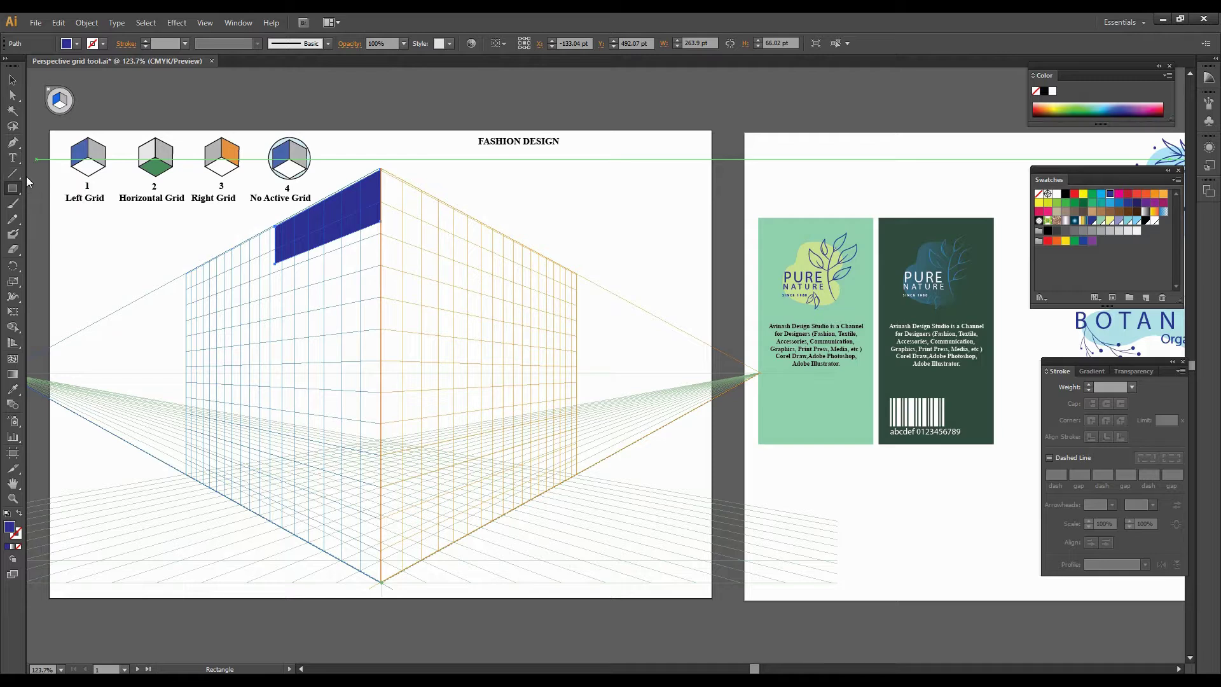
Draw an adjoining rectangle about 243 × 64 pt on the right grid, starting from the top of the centre edge.
{"action": "left_click", "coordinate": [60, 100]}
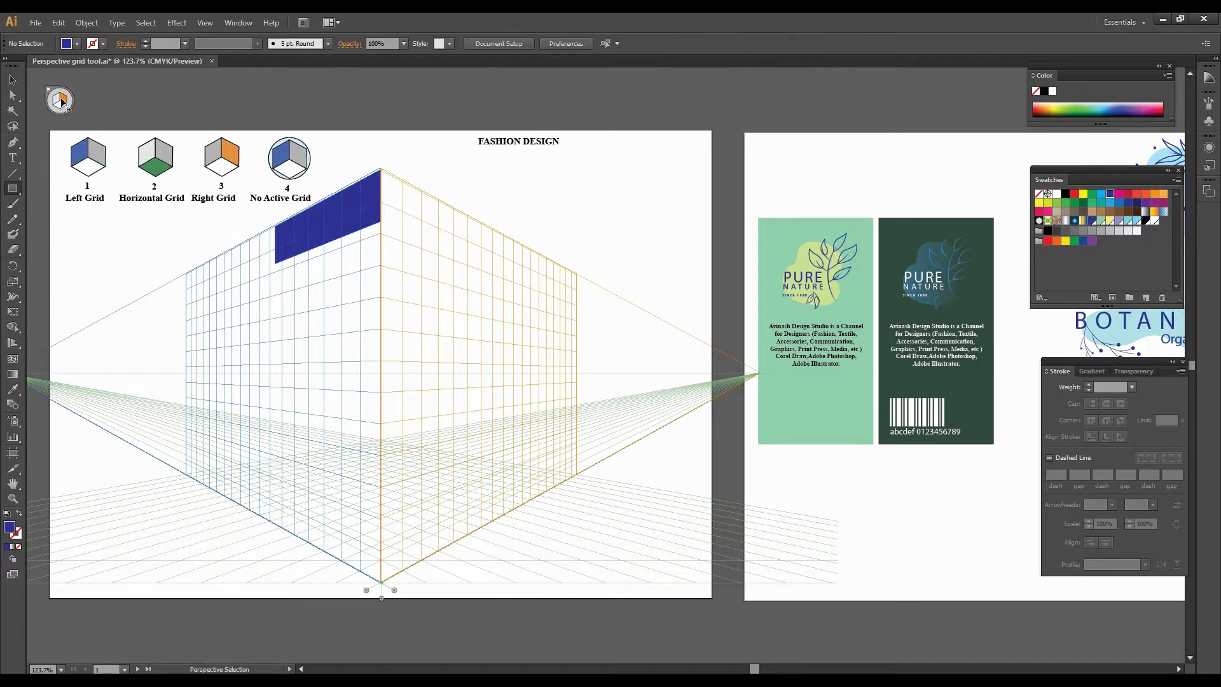
{"action": "key", "text": "m"}
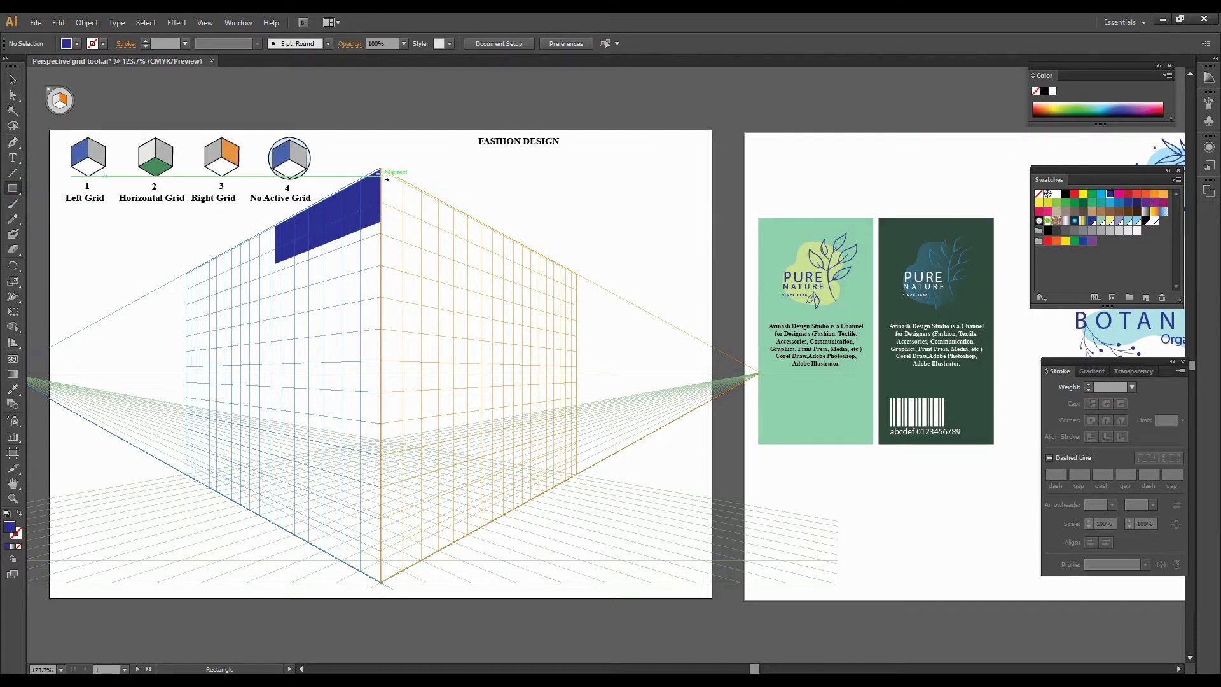
{"action": "left_click_drag", "start_coordinate": [381, 170], "coordinate": [480, 258]}
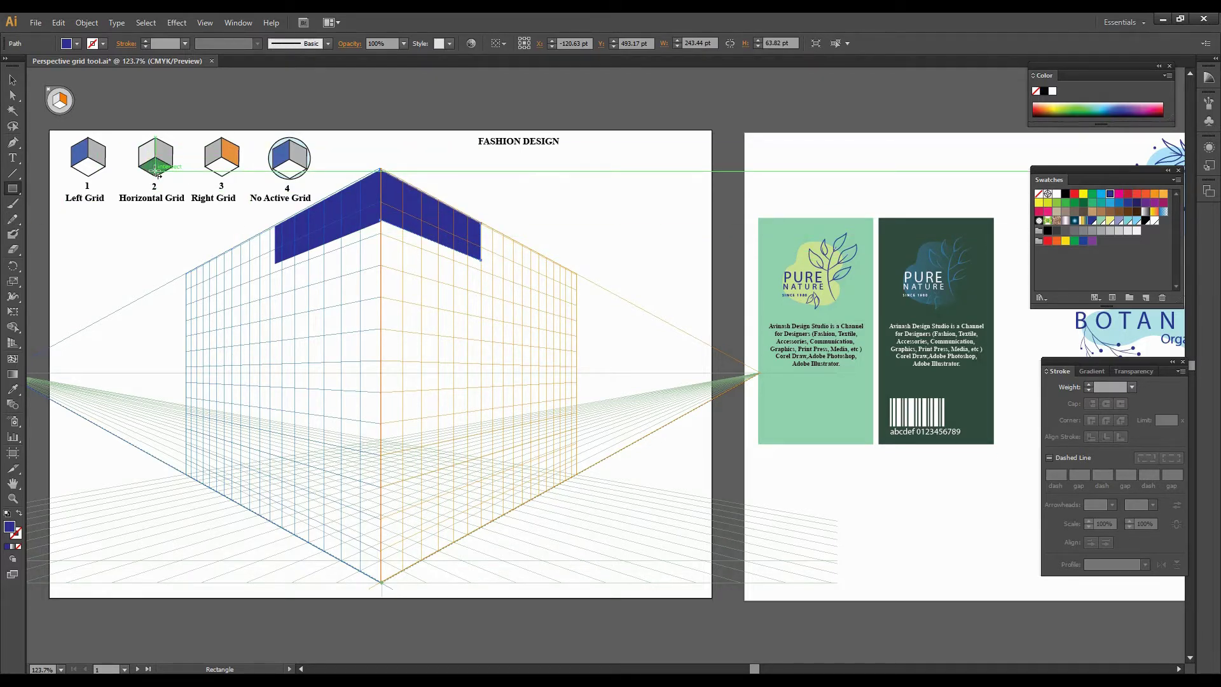
Draw a rectangle about 332 × 293 pt on the horizontal grid as the underside of the upper box.
{"action": "left_click", "coordinate": [59, 106]}
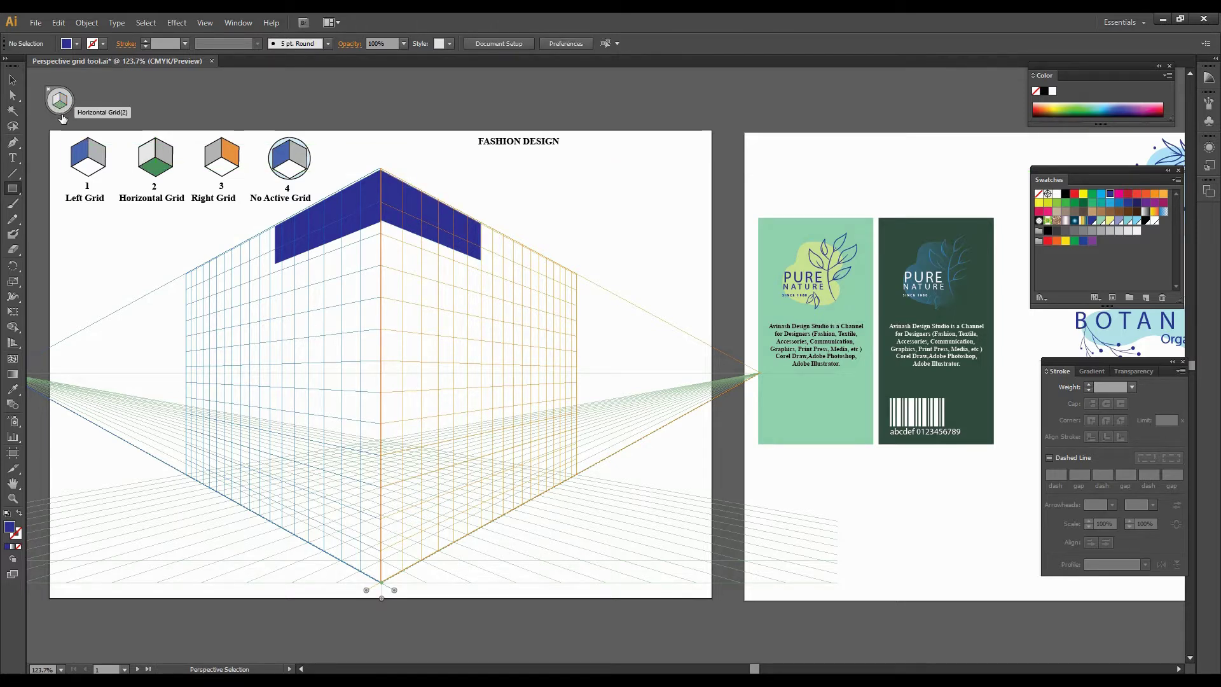
{"action": "left_click", "coordinate": [17, 190]}
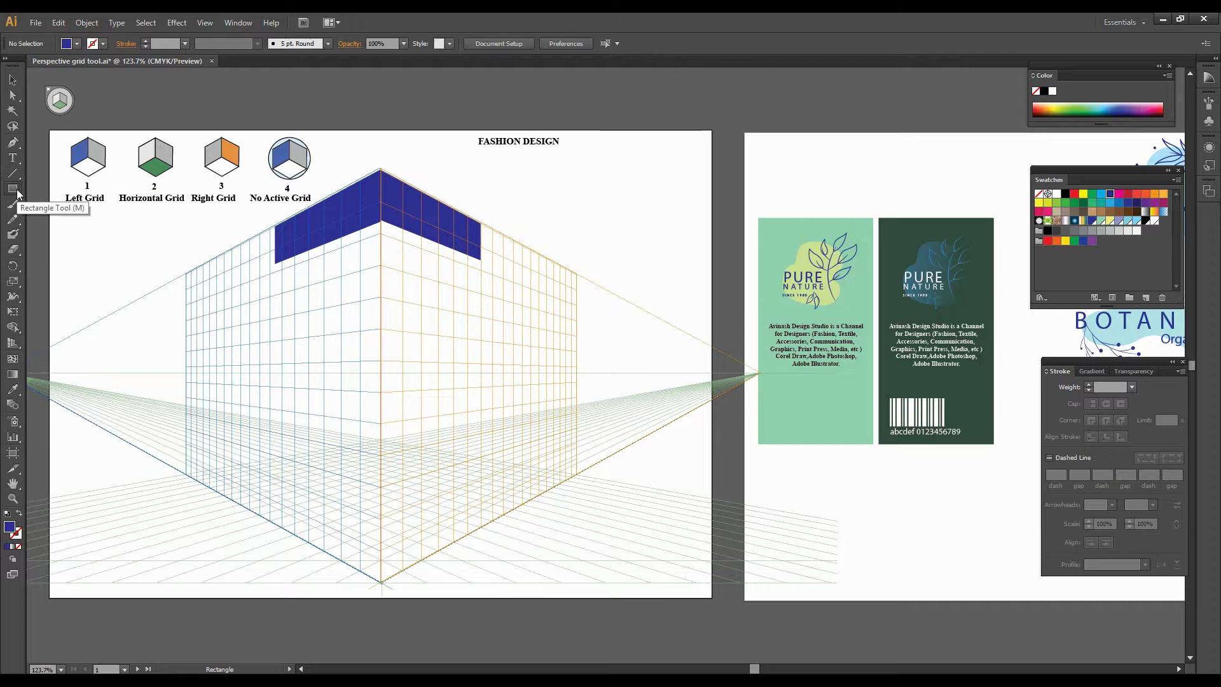
{"action": "left_click_drag", "start_coordinate": [278, 266], "coordinate": [485, 262]}
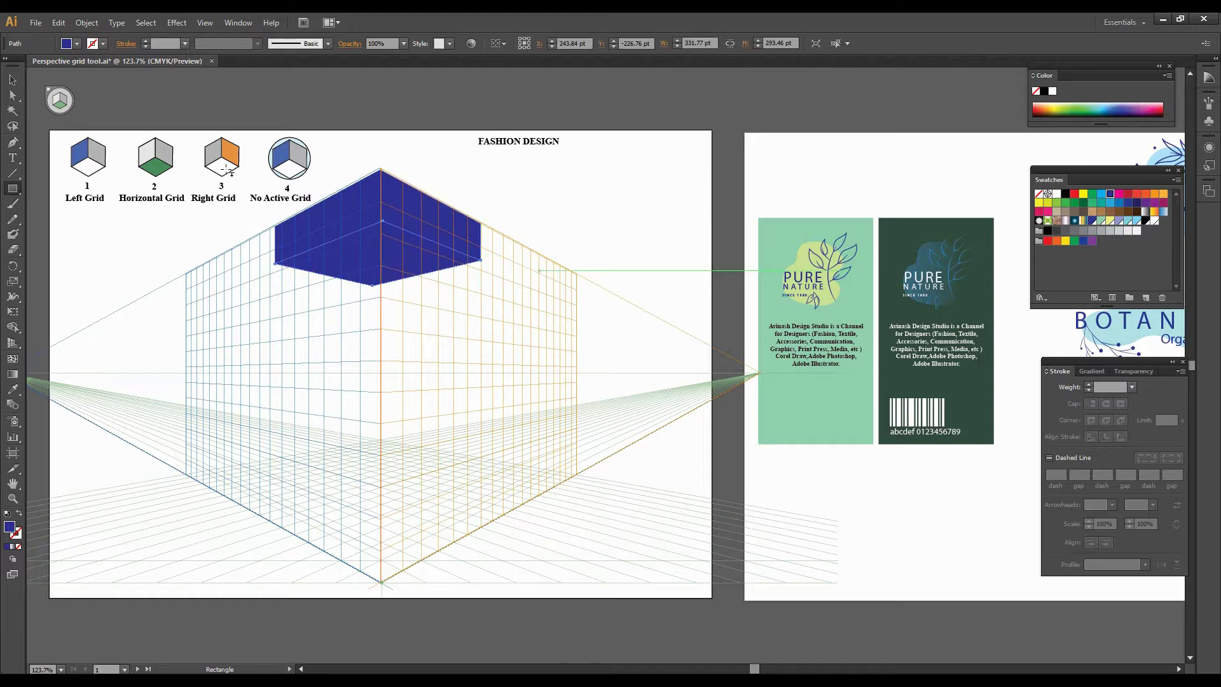
Recolor the upper box, filling its right face magenta and its underside yellow-green.
{"action": "left_click", "coordinate": [12, 79]}
{"action": "left_click", "coordinate": [420, 205]}
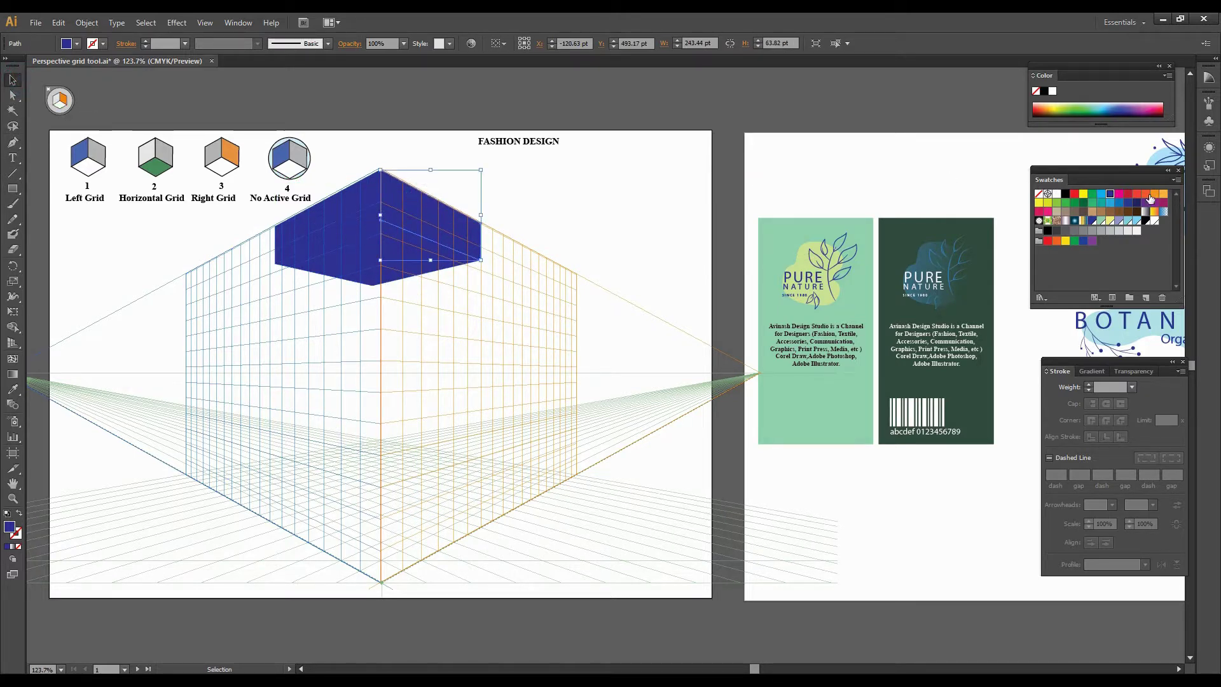
{"action": "left_click", "coordinate": [1120, 198]}
{"action": "left_click", "coordinate": [350, 267]}
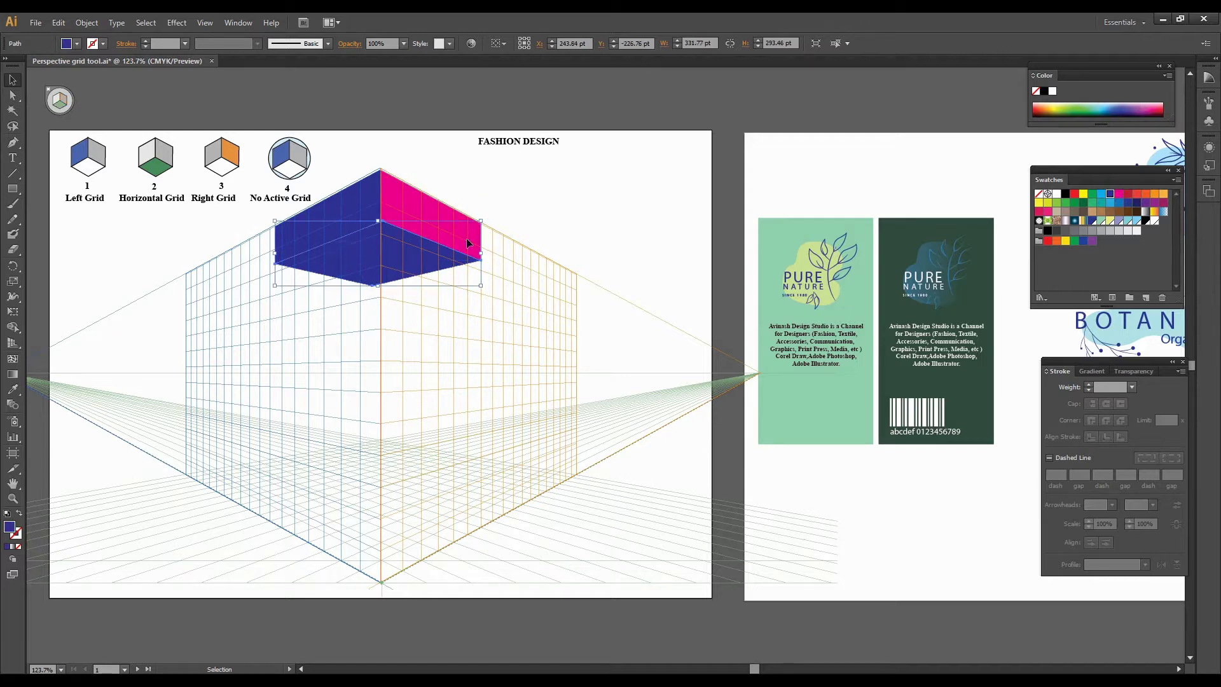
{"action": "left_click", "coordinate": [1049, 207]}
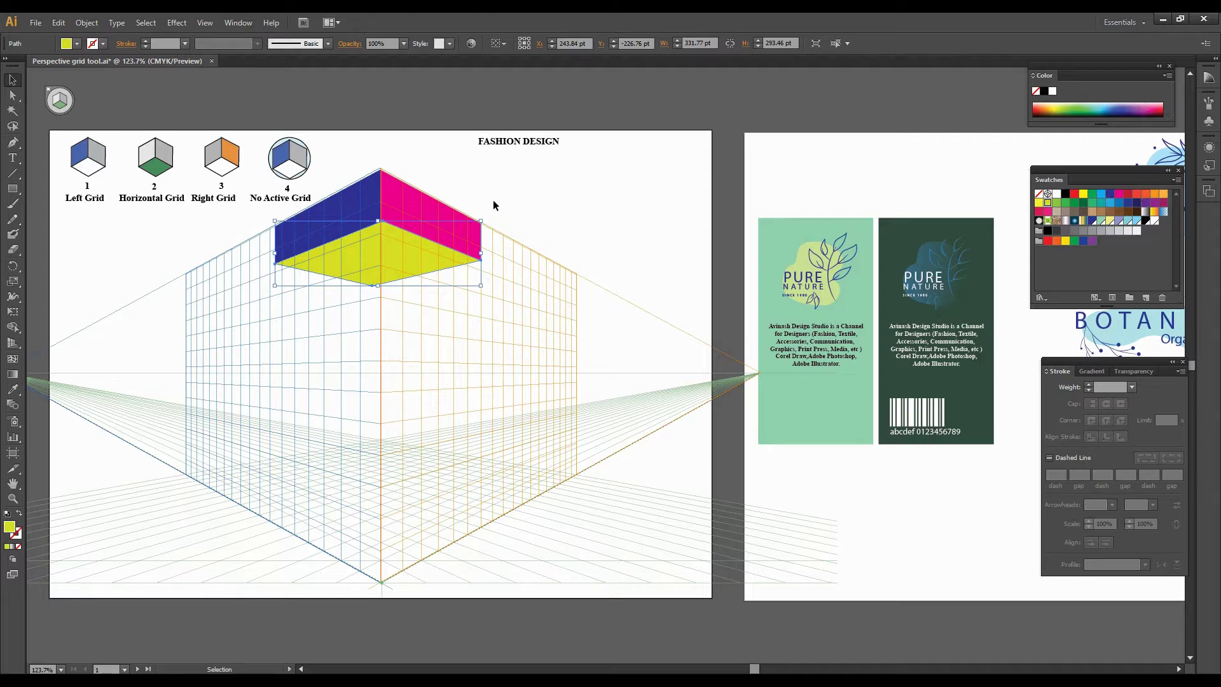
{"action": "left_click", "coordinate": [536, 187]}
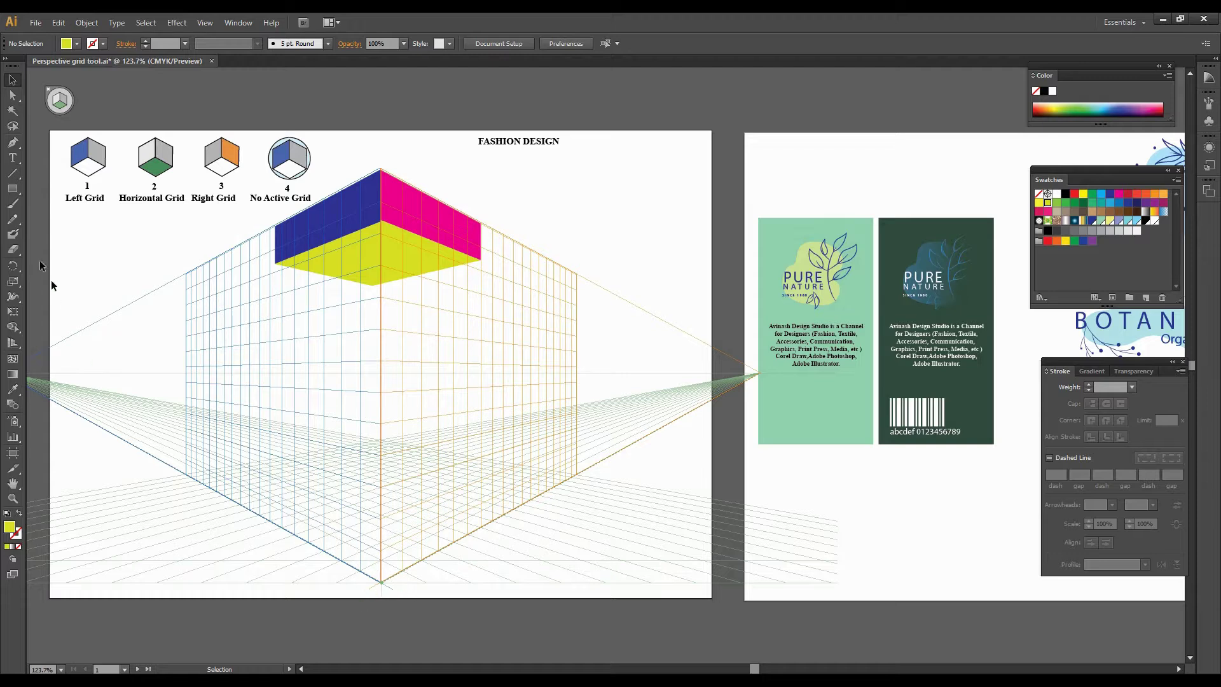
Draw a rectangle about 231 × 45 pt on the left grid, ending at the bottom of the centre edge.
{"action": "left_click", "coordinate": [13, 189]}
{"action": "key", "text": "1"}
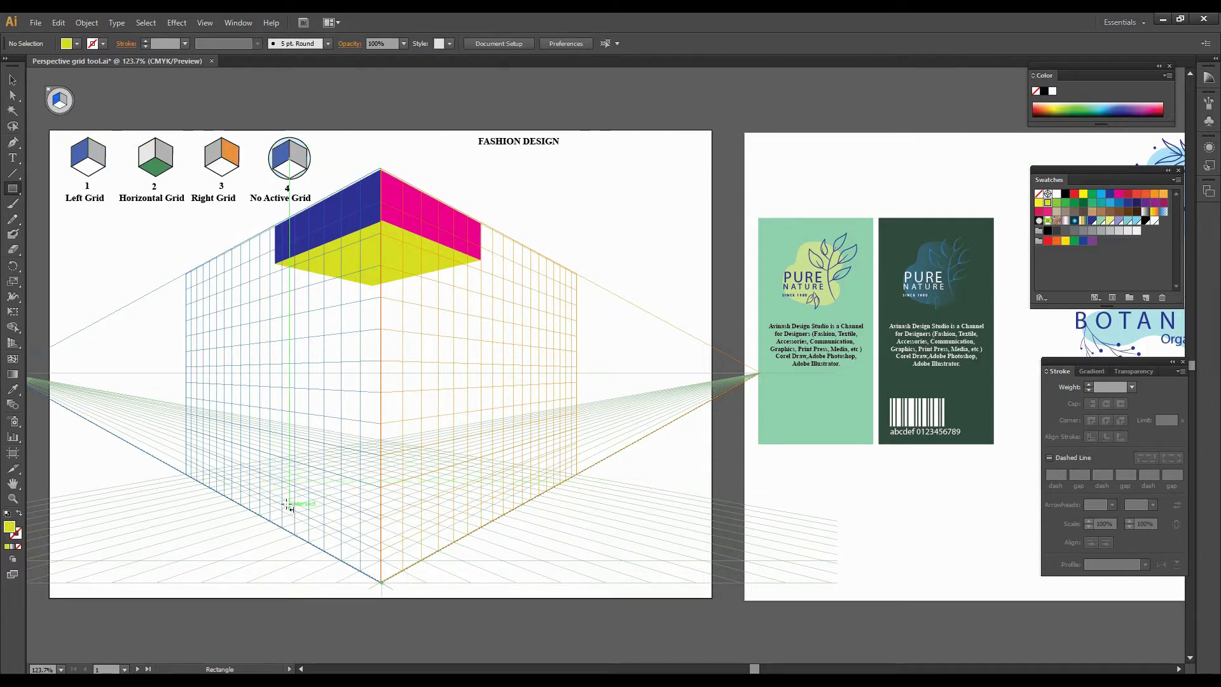
{"action": "left_click_drag", "start_coordinate": [284, 503], "coordinate": [382, 581]}
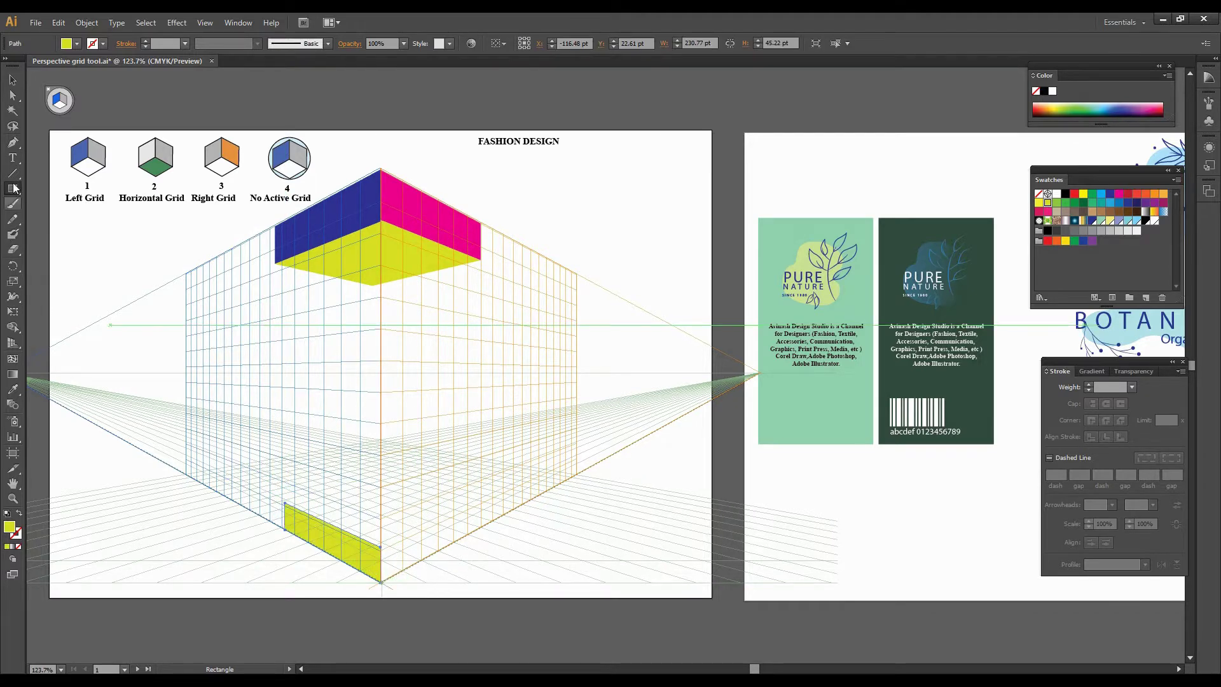
Draw the lower box's right face, about 203 × 45 pt, on the right grid and fill it green.
{"action": "key", "text": "3"}
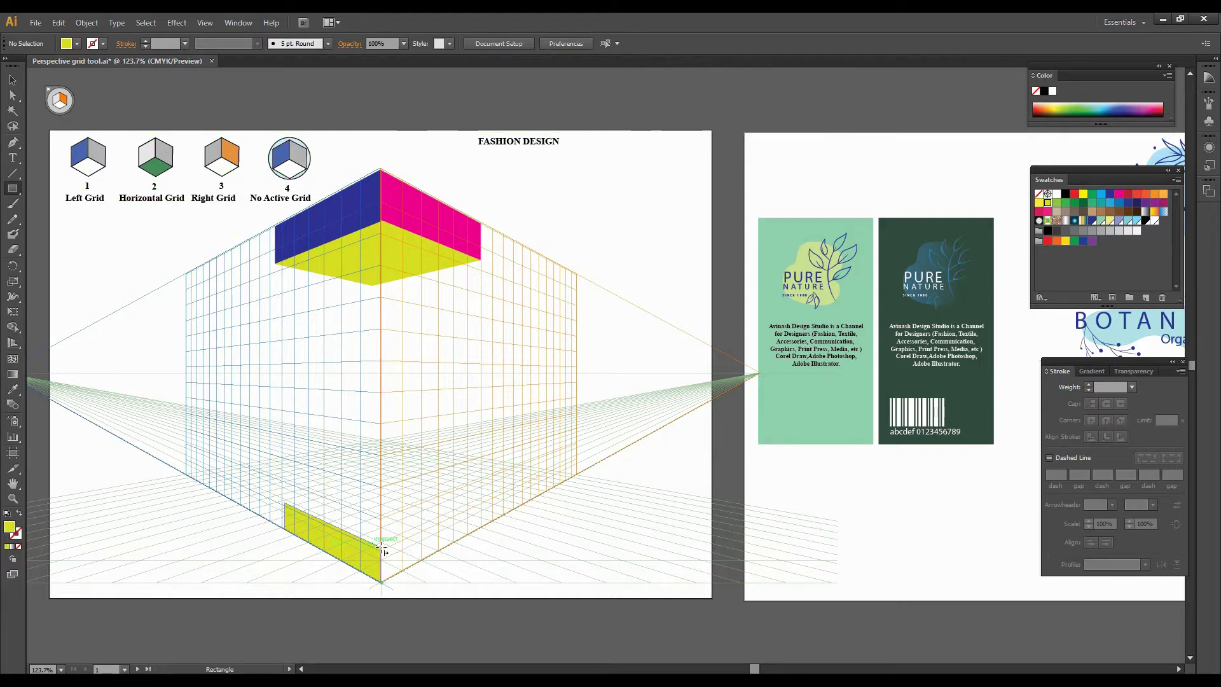
{"action": "left_click_drag", "start_coordinate": [382, 548], "coordinate": [468, 534]}
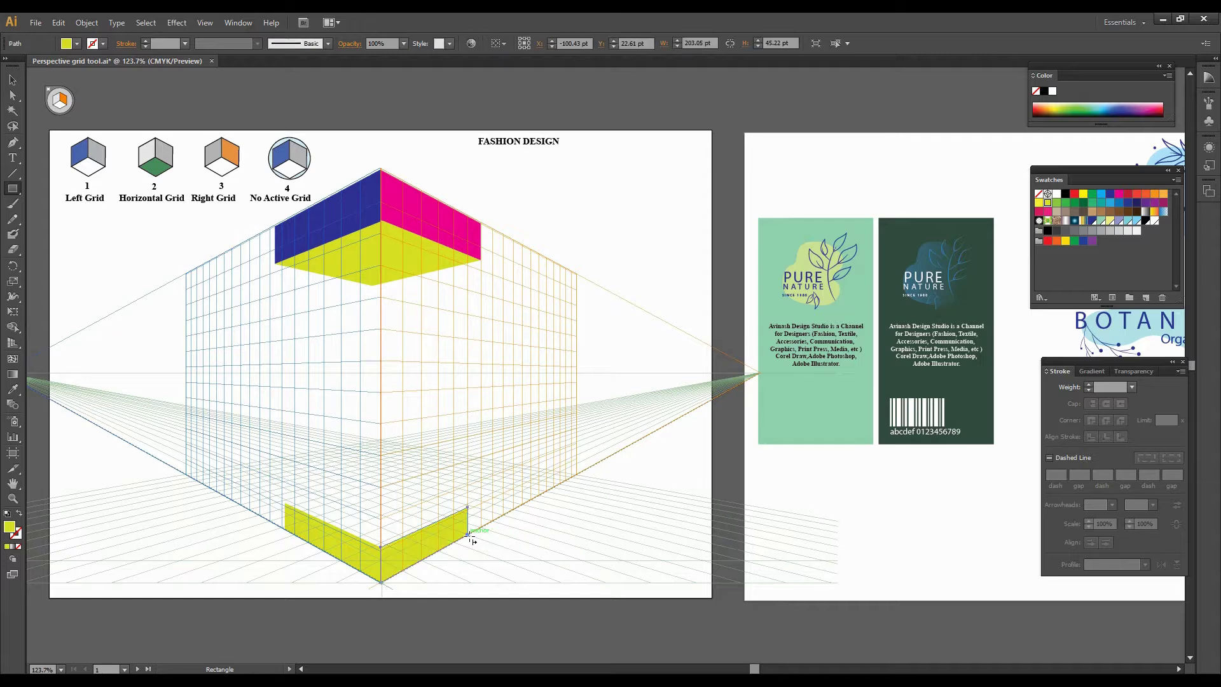
{"action": "left_click", "coordinate": [1070, 203]}
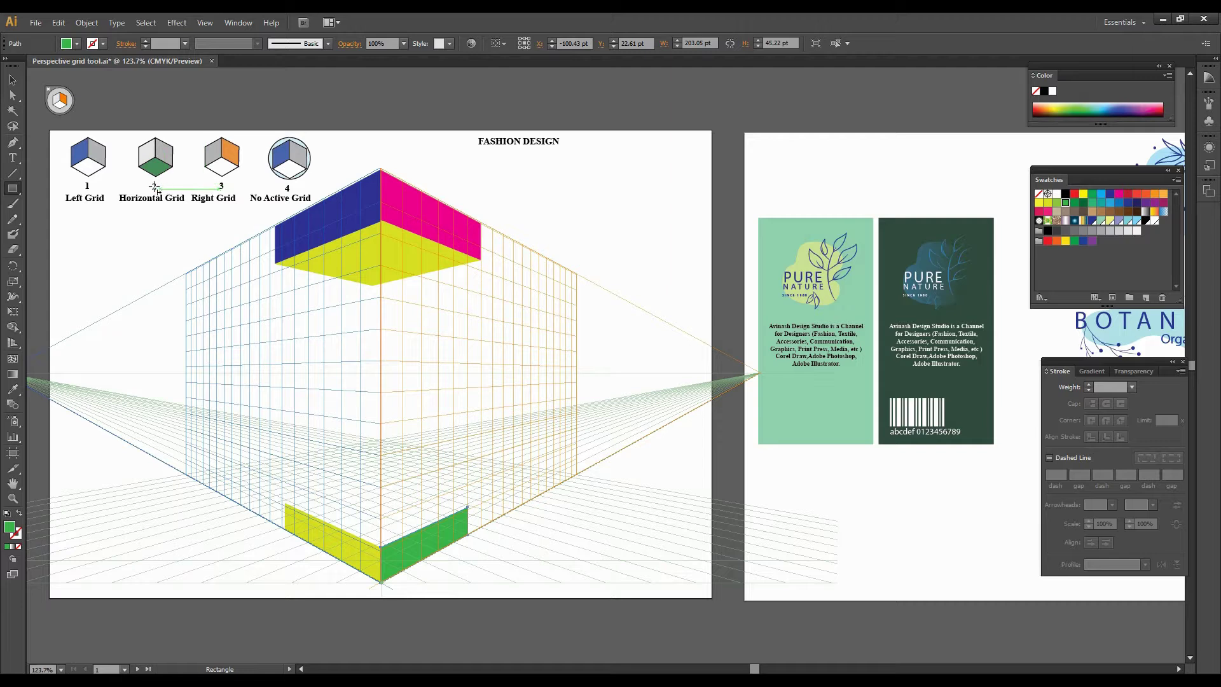
Draw the lower box's top face, about 278 × 227 pt, on the horizontal grid and fill it with CMYK Red.
{"action": "left_click", "coordinate": [59, 105]}
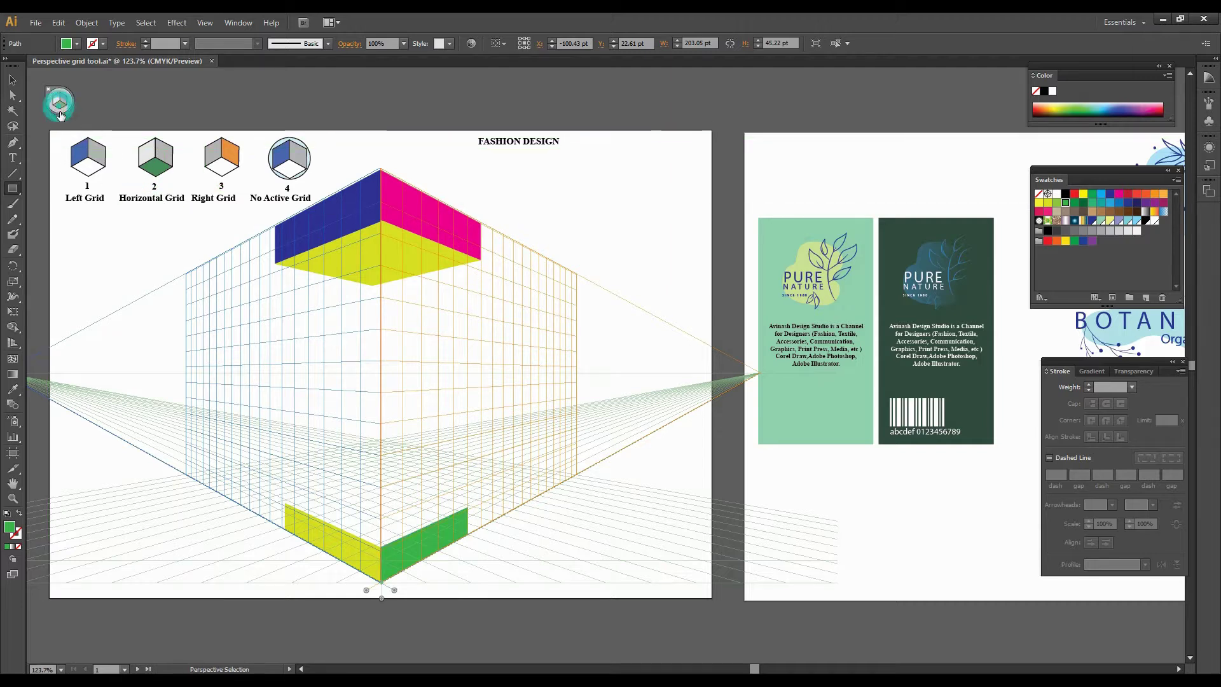
{"action": "left_click_drag", "start_coordinate": [285, 504], "coordinate": [461, 512]}
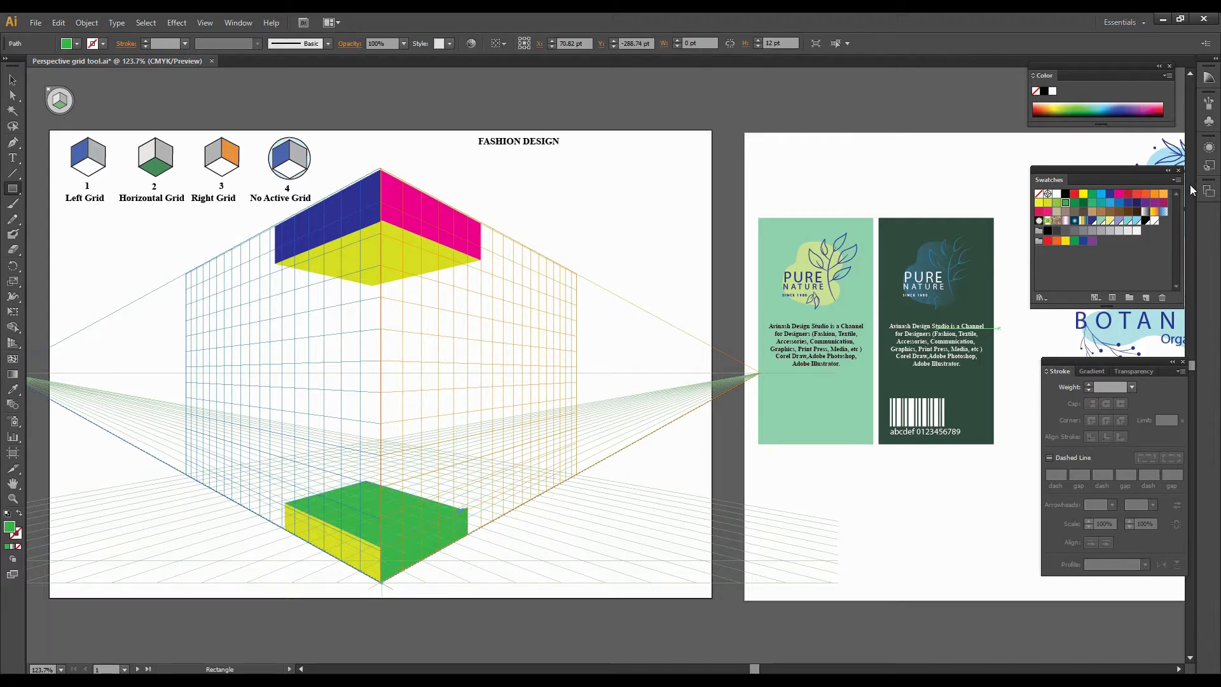
{"action": "left_click", "coordinate": [1074, 193]}
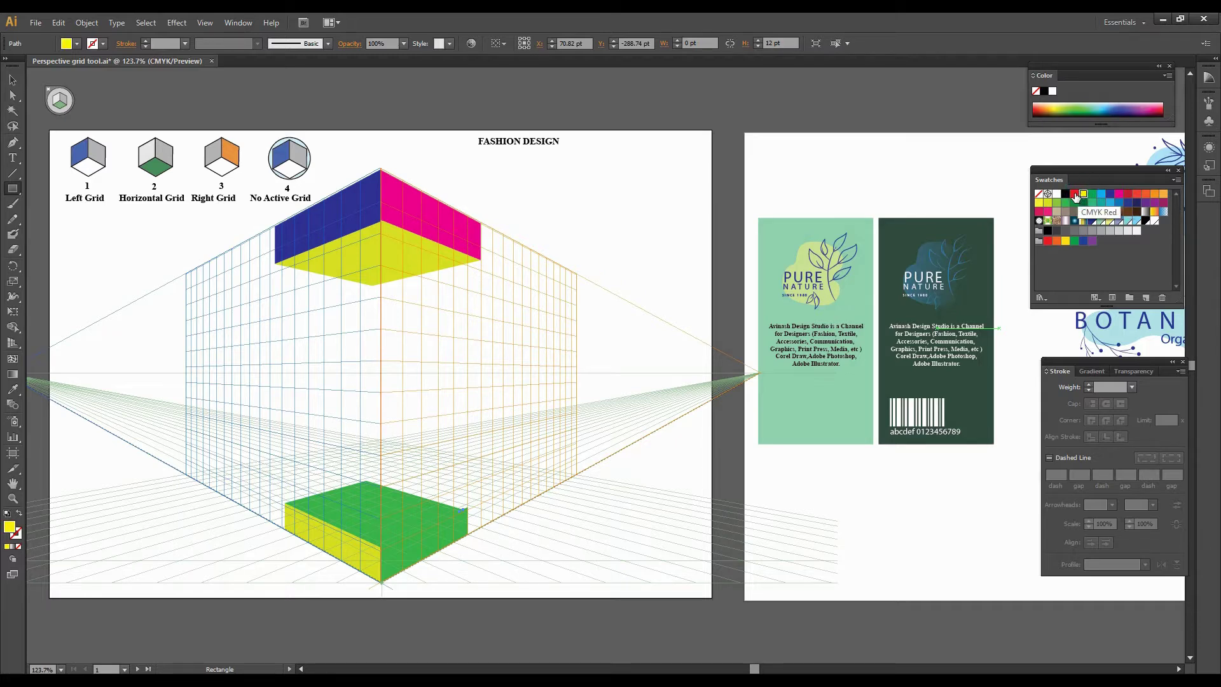
{"action": "left_click", "coordinate": [13, 79]}
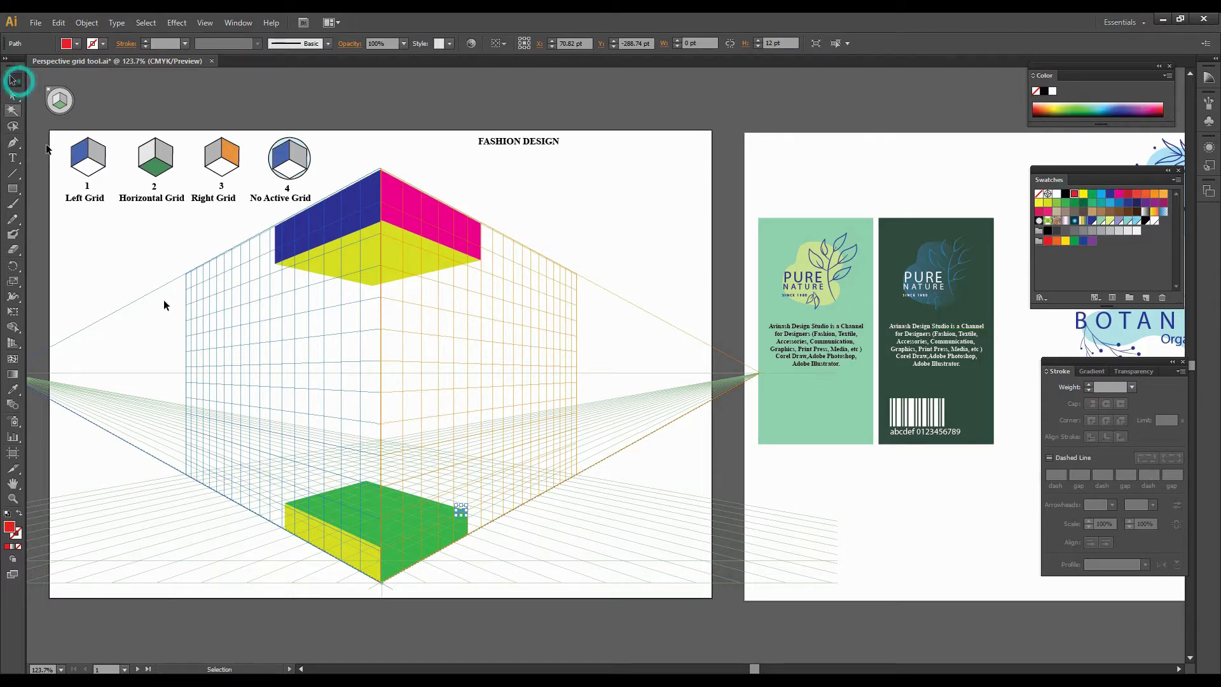
{"action": "left_click", "coordinate": [349, 522]}
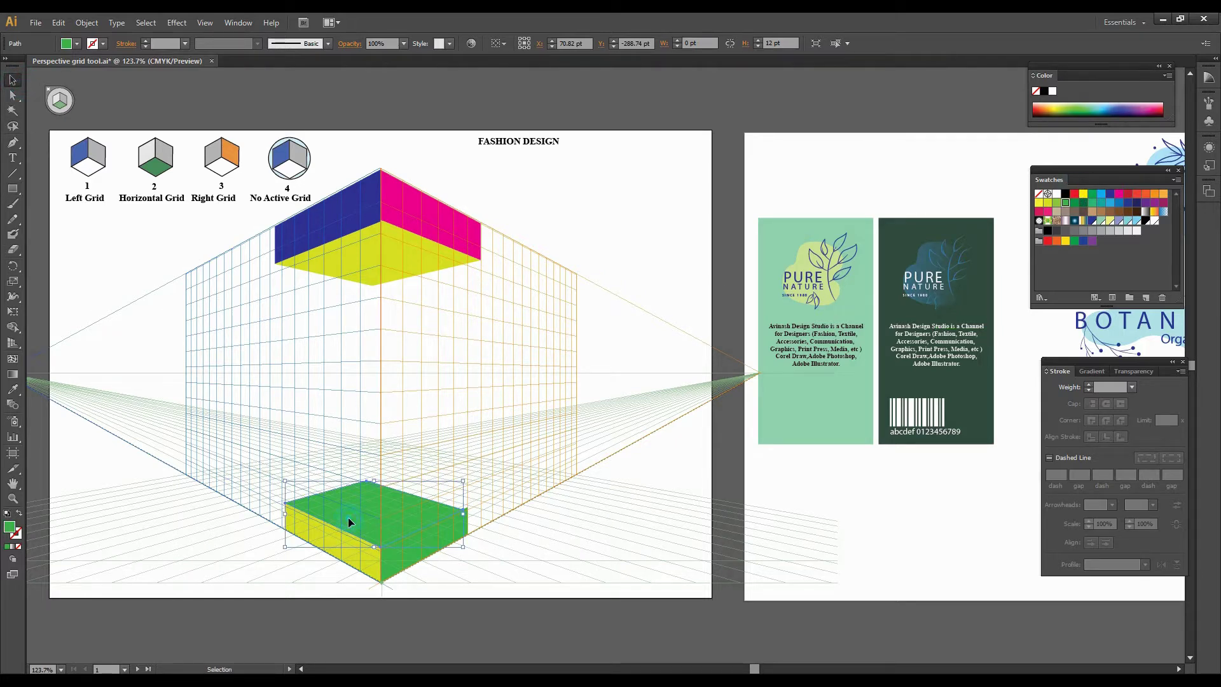
{"action": "left_click", "coordinate": [1073, 194]}
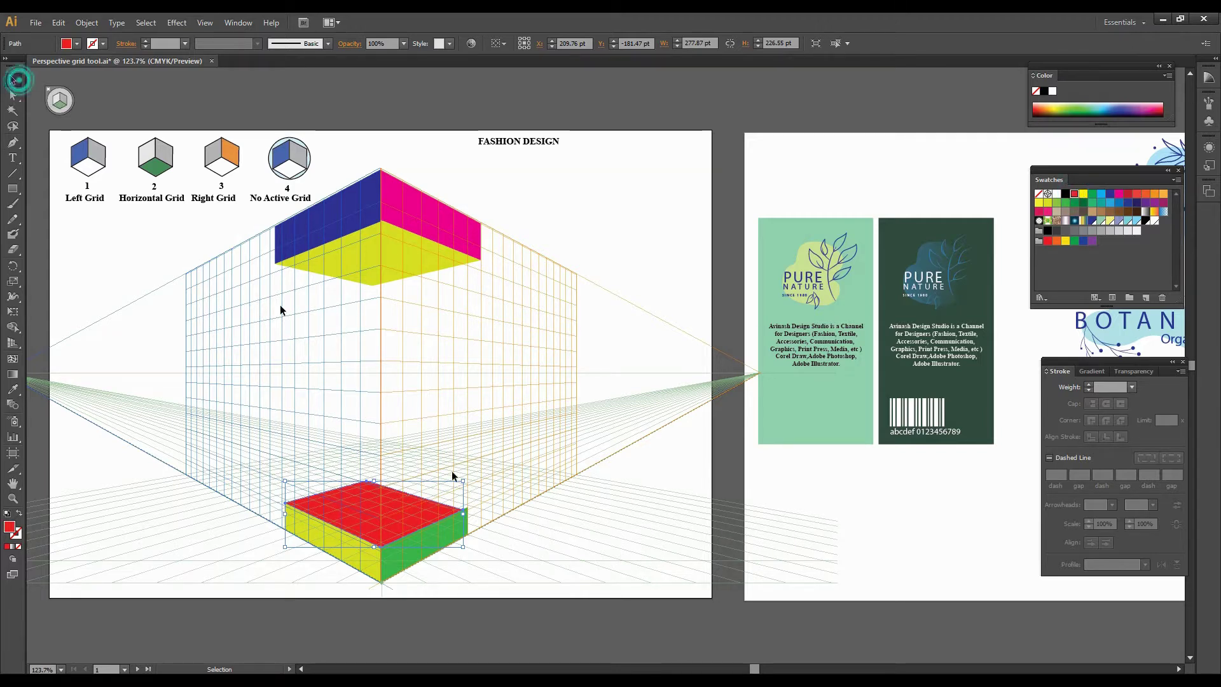
{"action": "left_click", "coordinate": [539, 536]}
Move the outer anchor points of the lower box's green face inward to line up with the red top face's corner.
{"action": "left_click", "coordinate": [447, 518]}
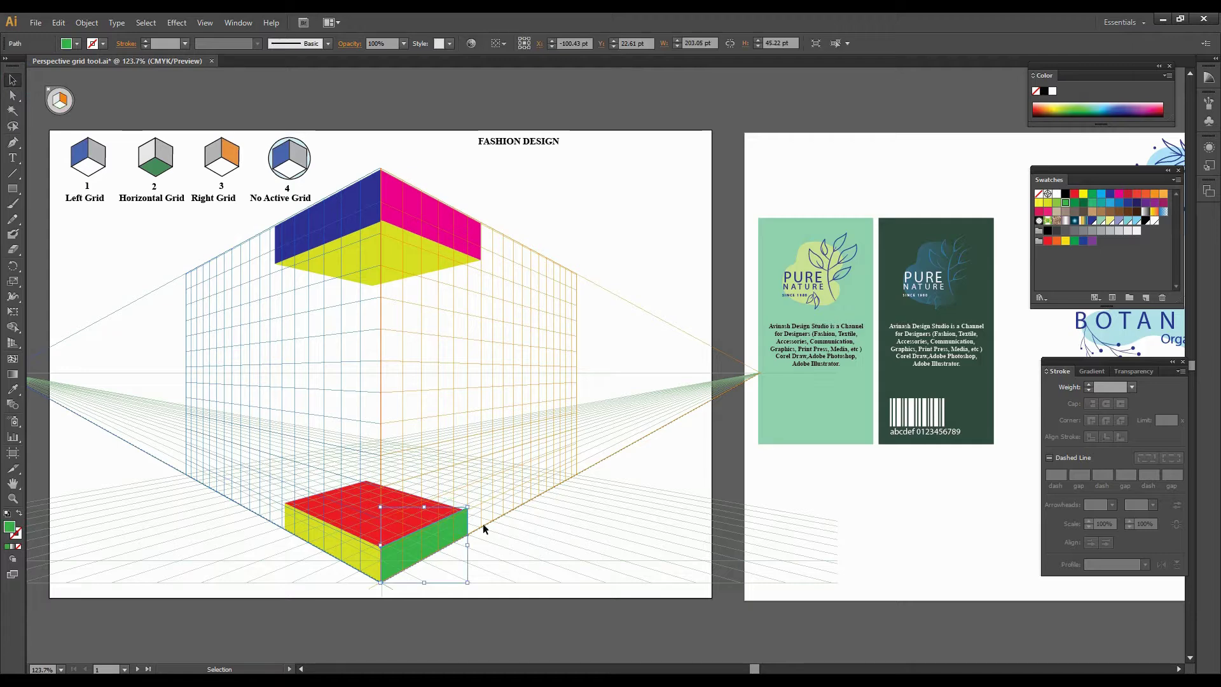
{"action": "left_click", "coordinate": [12, 96]}
{"action": "scroll", "coordinate": [477, 486], "scroll_direction": "up", "scroll_amount": 2}
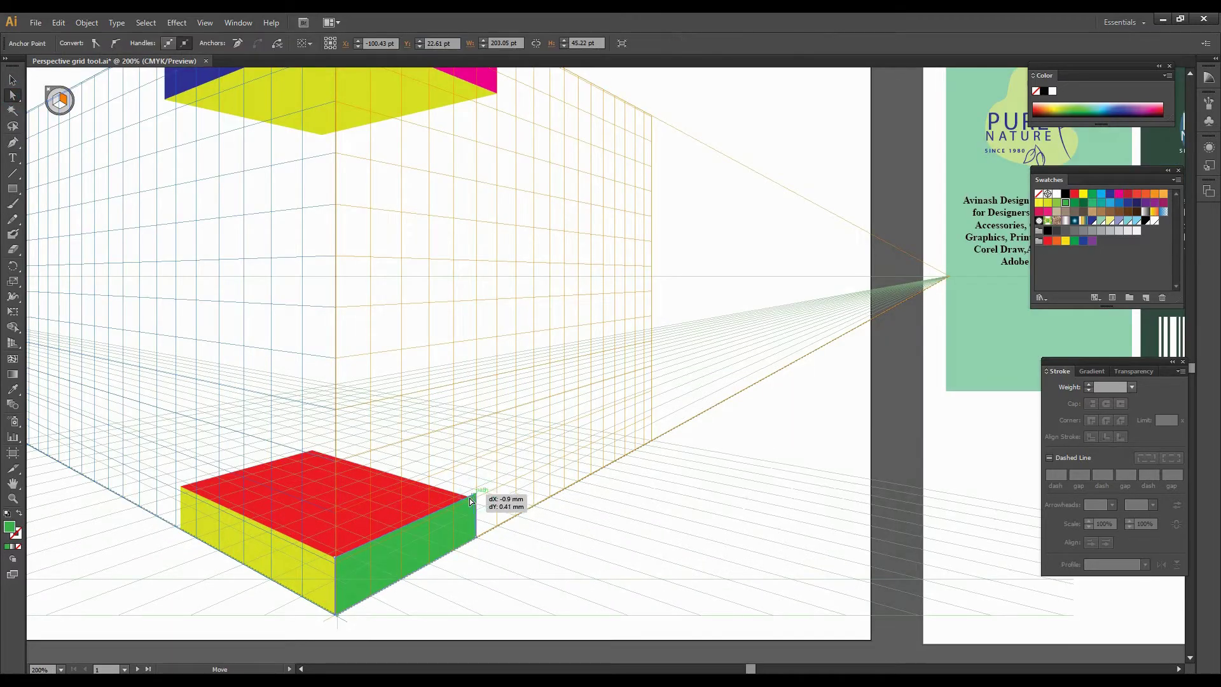
{"action": "left_click_drag", "start_coordinate": [471, 500], "coordinate": [476, 538]}
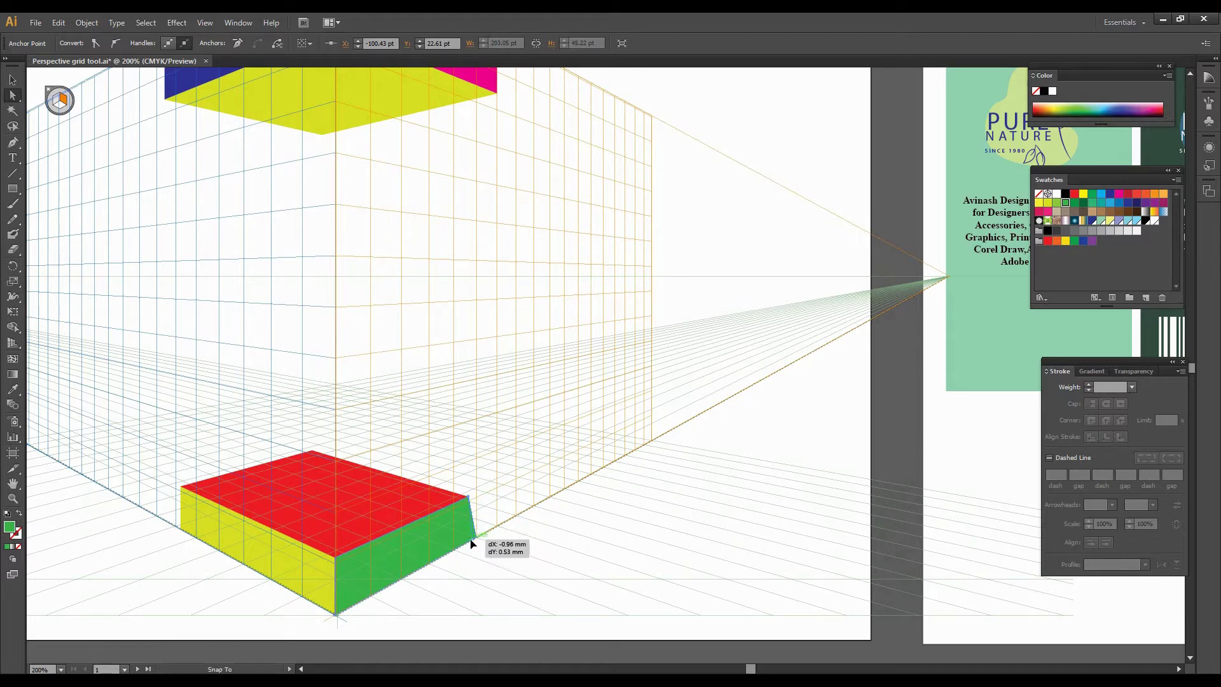
{"action": "key", "text": "ctrl+z"}
{"action": "left_click", "coordinate": [496, 532]}
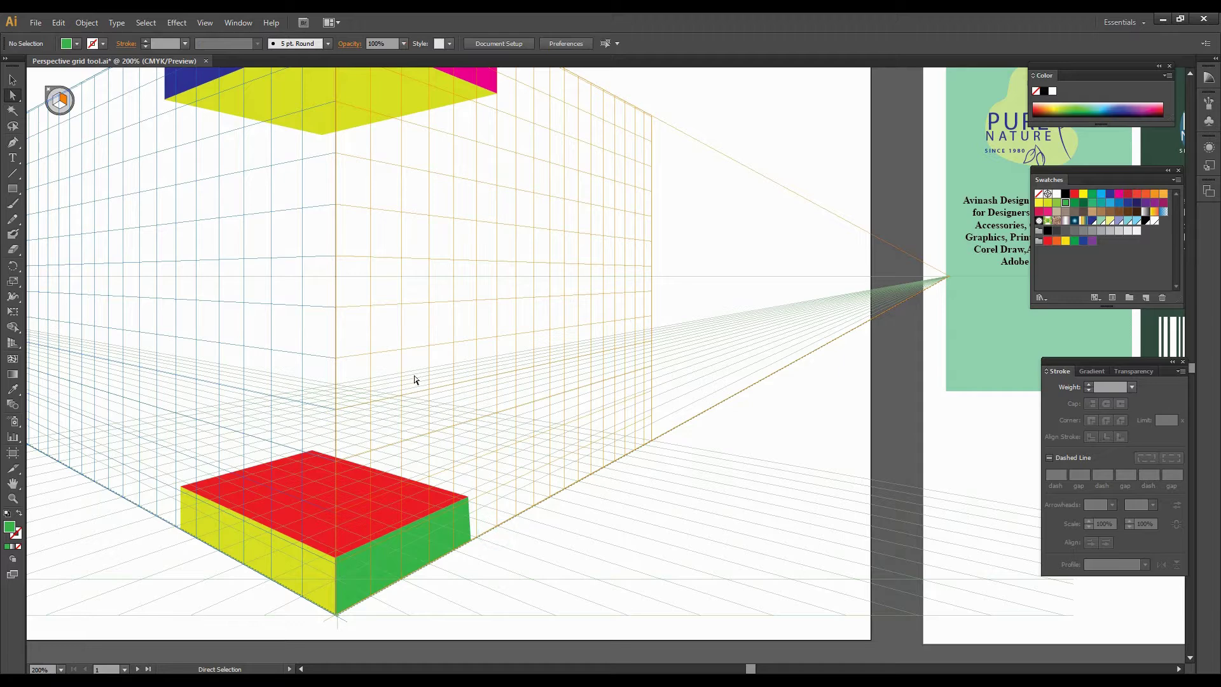
Draw a rectangle about 201 × 40 pt on the left grid across the horizon line, ending at the centre edge.
{"action": "scroll", "coordinate": [470, 417], "scroll_direction": "down", "scroll_amount": 1}
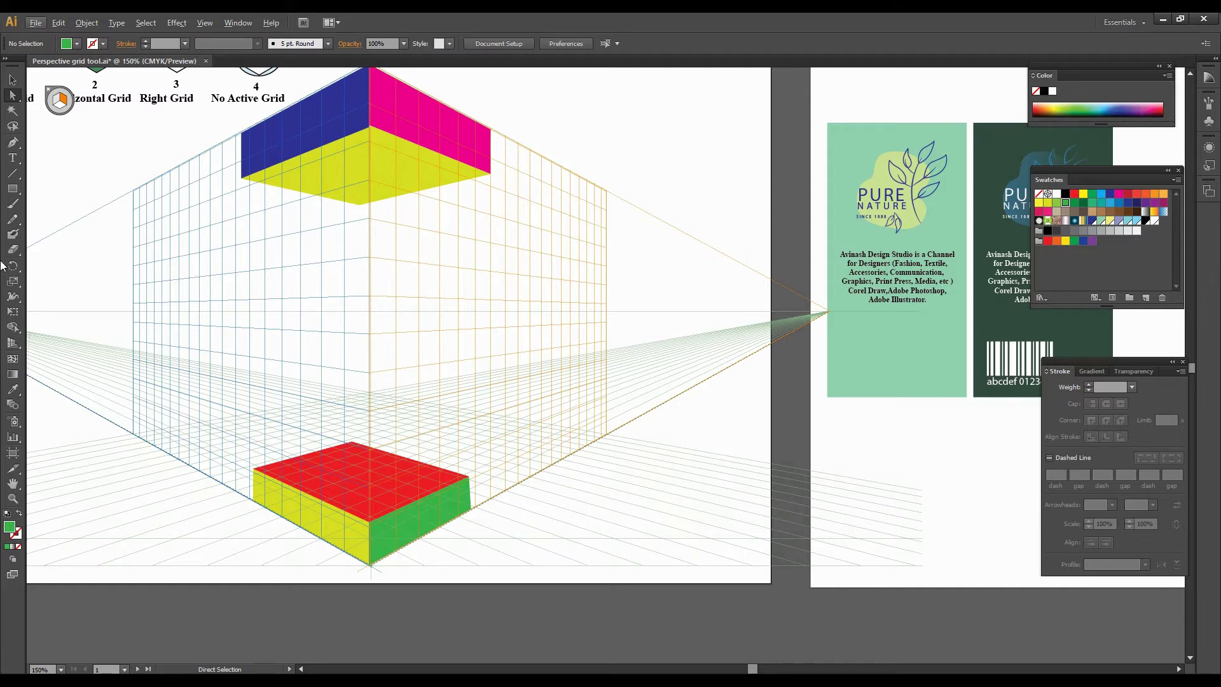
{"action": "left_click", "coordinate": [14, 189]}
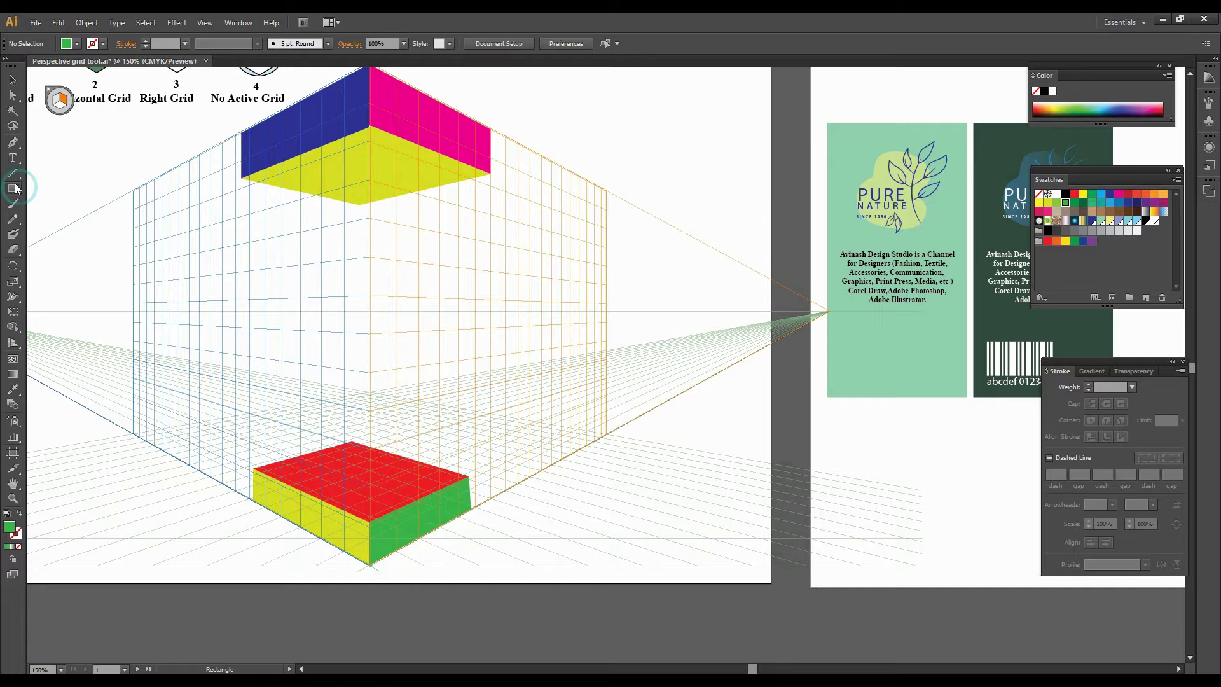
{"action": "key", "text": "1"}
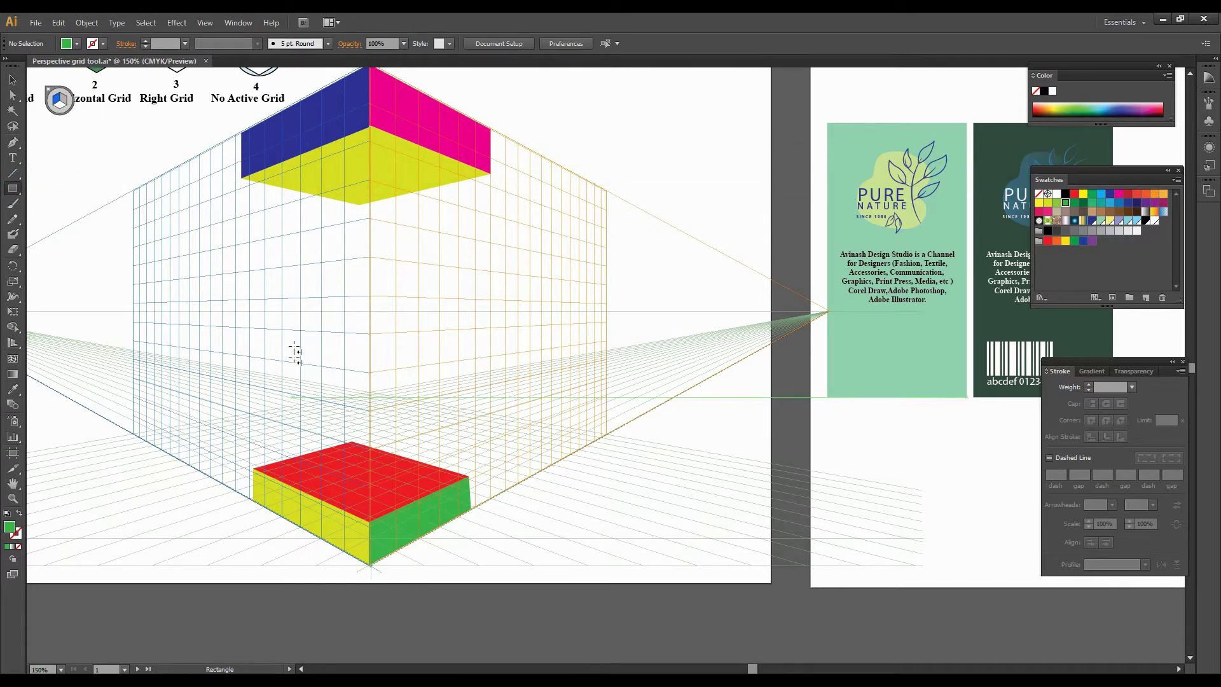
{"action": "left_click_drag", "start_coordinate": [265, 301], "coordinate": [373, 338]}
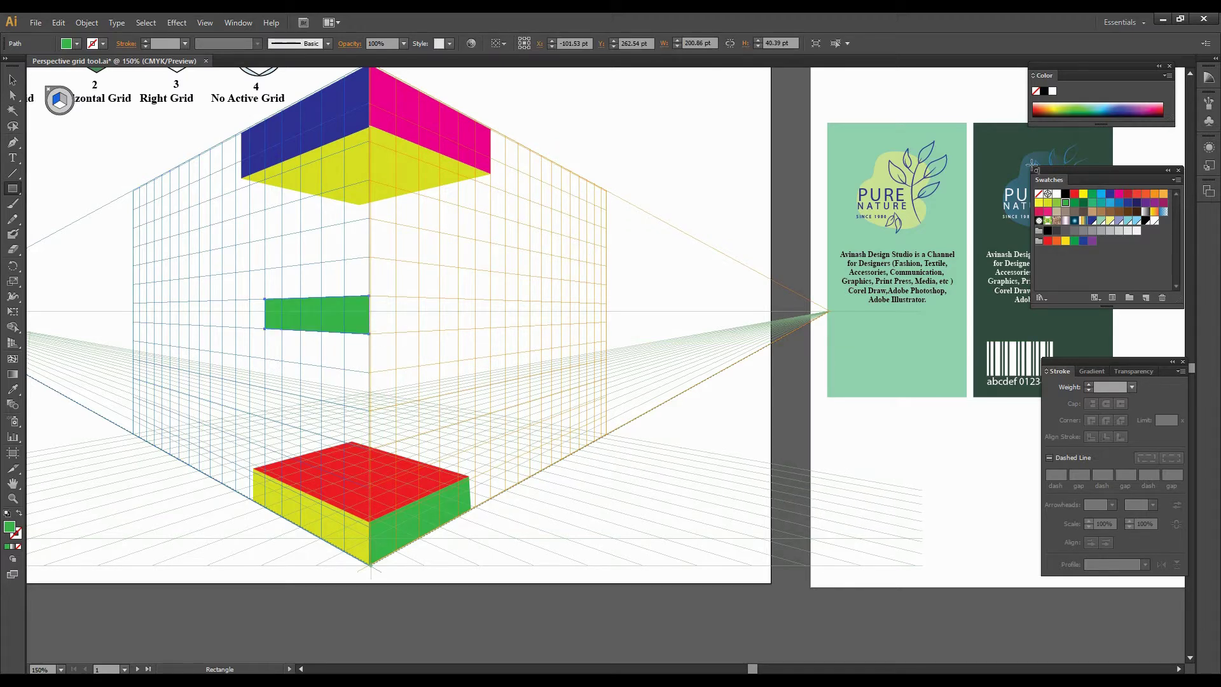
Draw a matching rectangle about 178 × 40 pt on the right grid, joining the horizon-level left face at the centre edge.
{"action": "left_click", "coordinate": [12, 173]}
{"action": "key", "text": "m"}
{"action": "key", "text": "ctrl+shift+a"}
{"action": "key", "text": "3"}
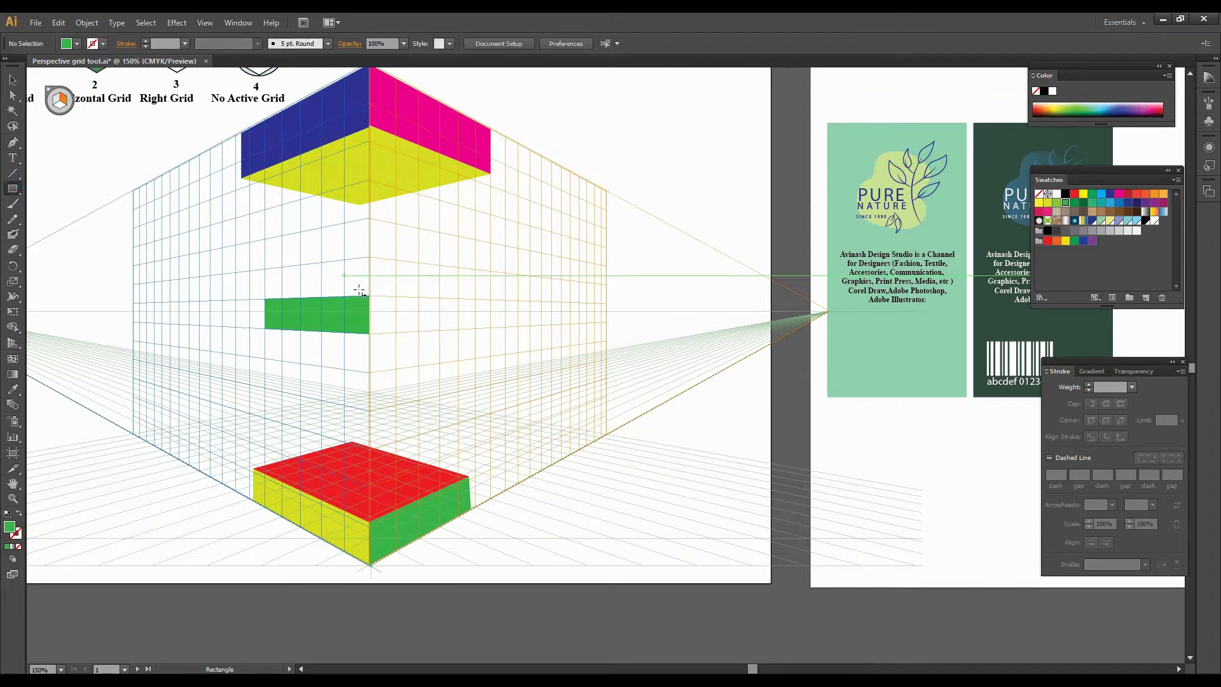
{"action": "left_click_drag", "start_coordinate": [381, 307], "coordinate": [465, 330]}
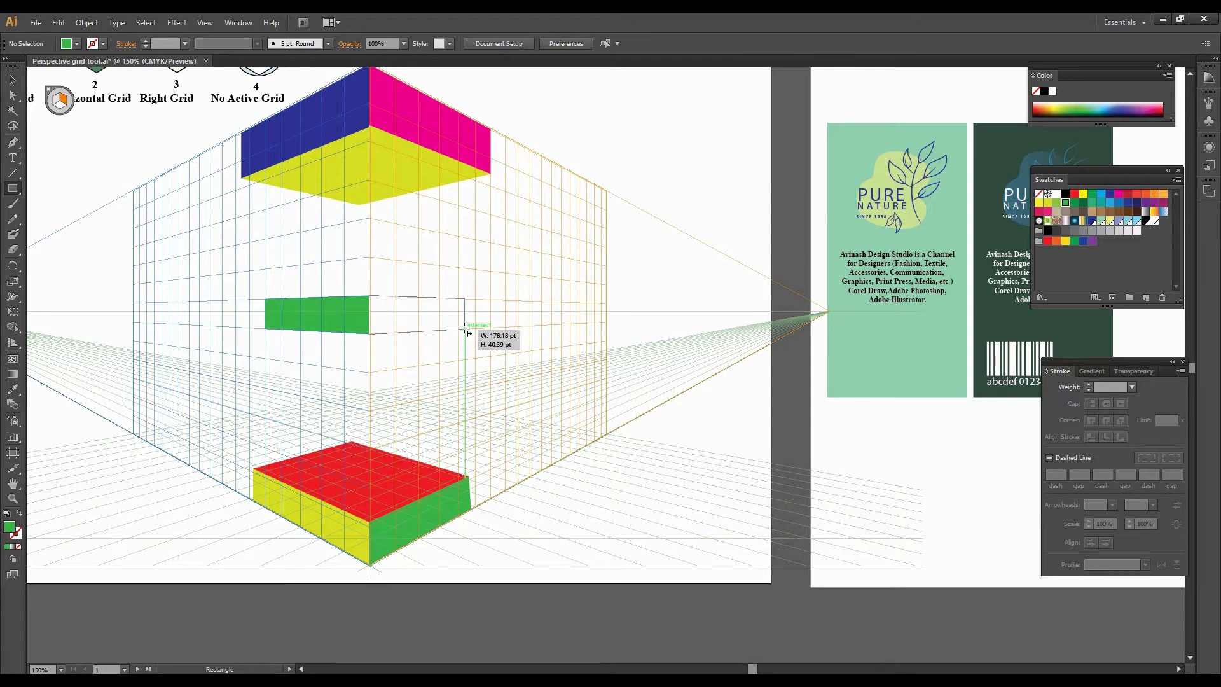
{"action": "left_click_drag", "start_coordinate": [465, 330], "coordinate": [465, 330]}
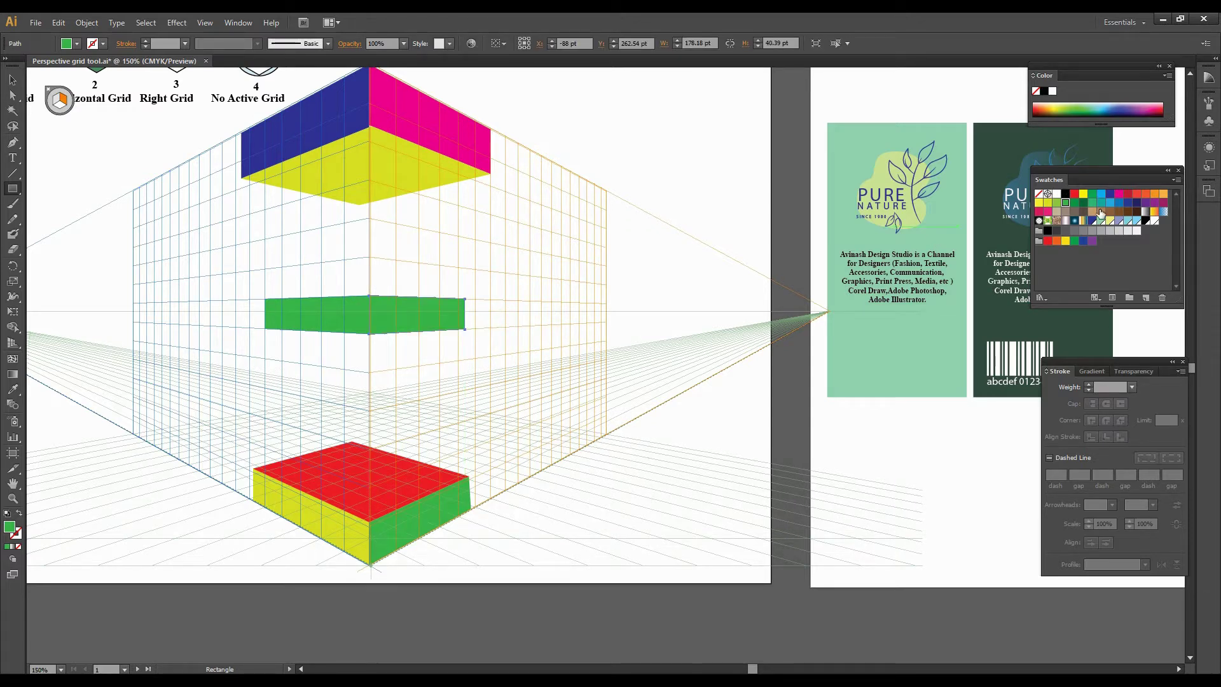
Fill the right face of the horizon-level box with a teal swatch.
{"action": "left_click", "coordinate": [1100, 204]}
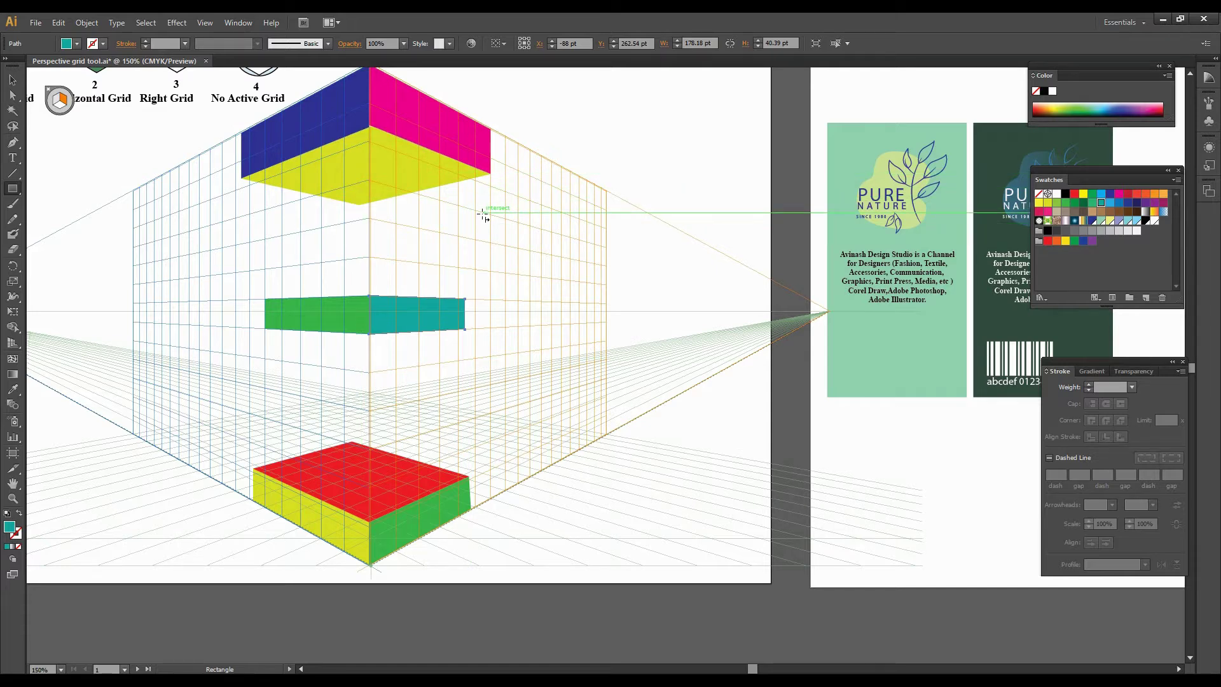
{"action": "key", "text": "shift+p"}
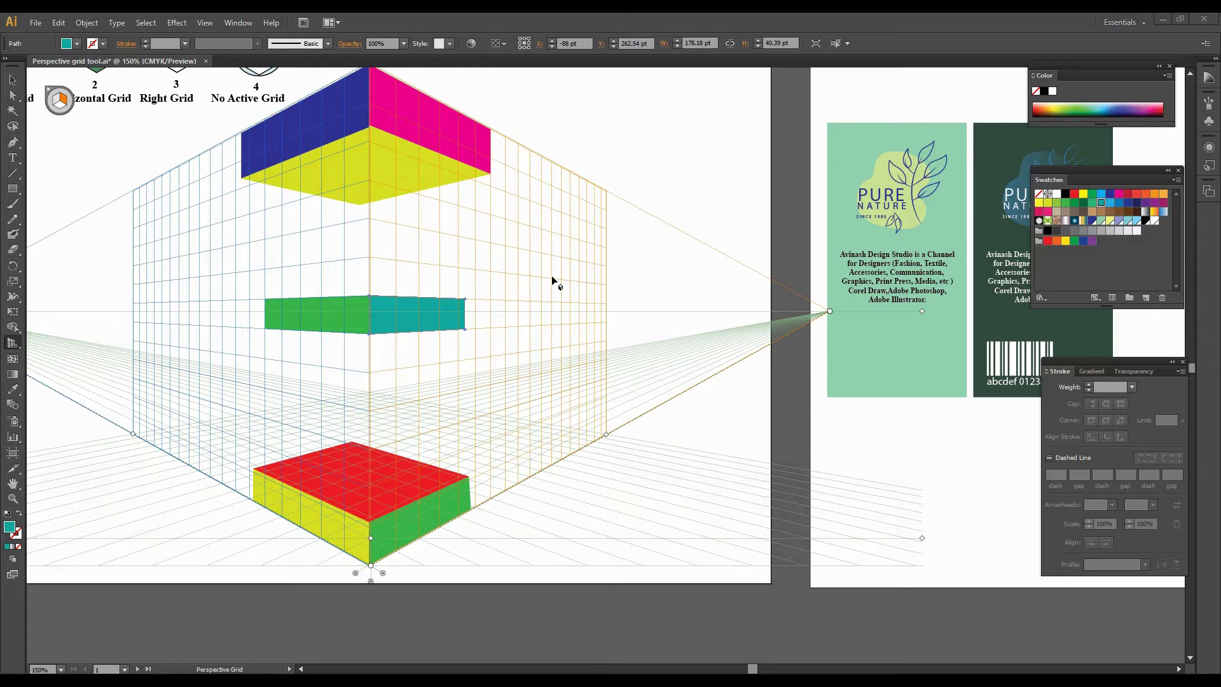
{"action": "left_click", "coordinate": [14, 344]}
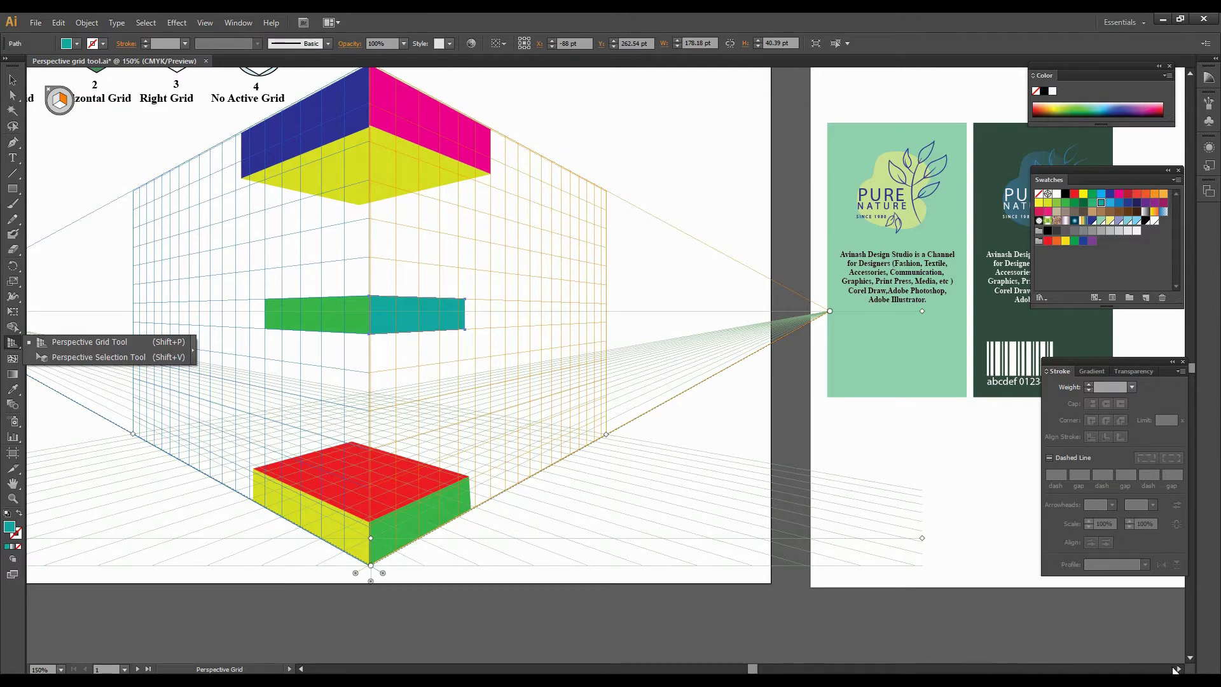
{"action": "left_click", "coordinate": [1176, 669]}
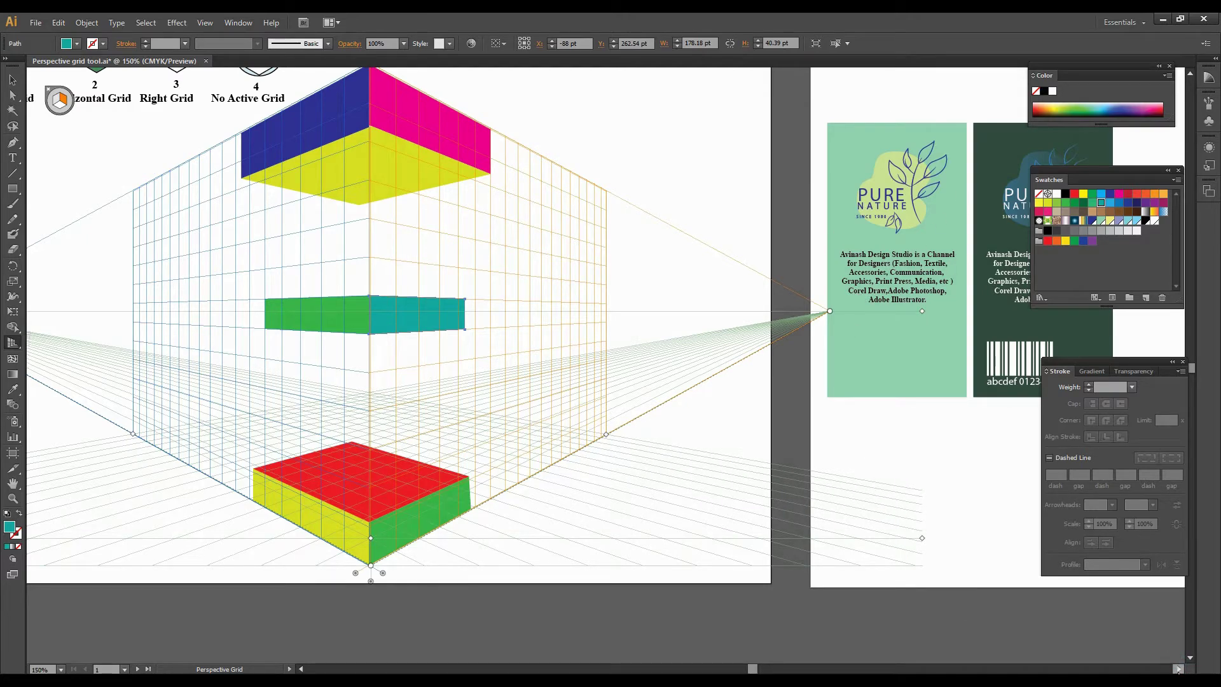
{"action": "left_click", "coordinate": [1176, 669]}
{"action": "left_click", "coordinate": [1176, 669]}
{"action": "left_click", "coordinate": [1177, 669]}
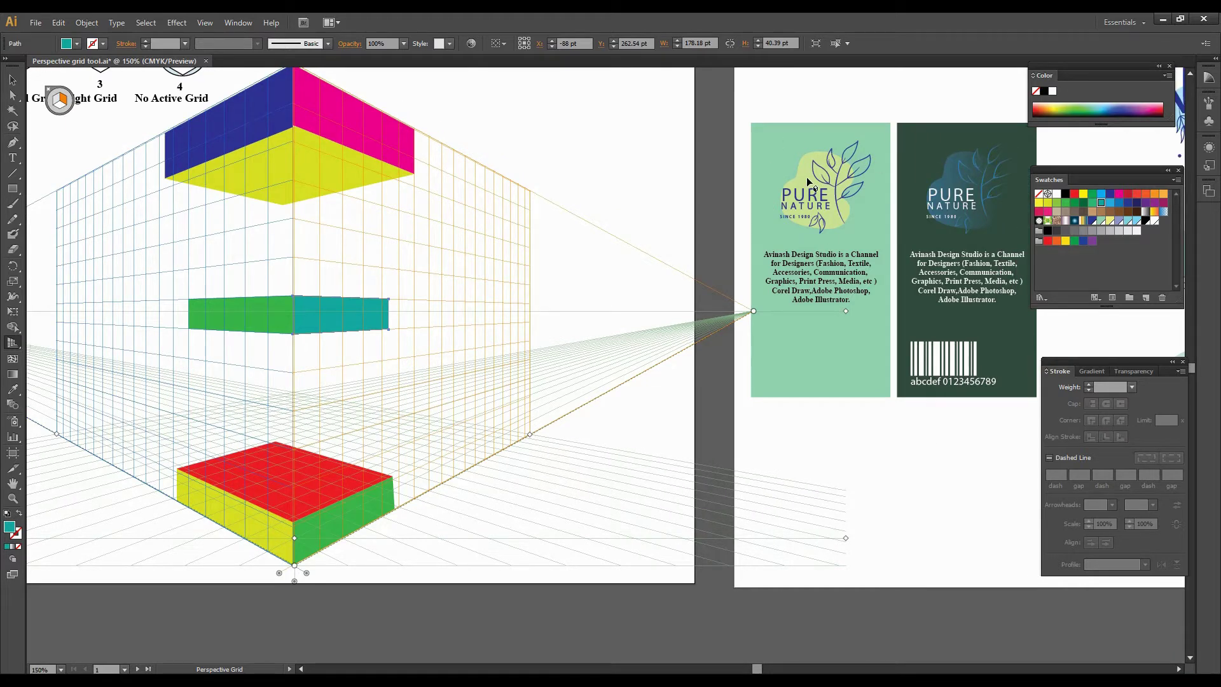
{"action": "left_click", "coordinate": [797, 119]}
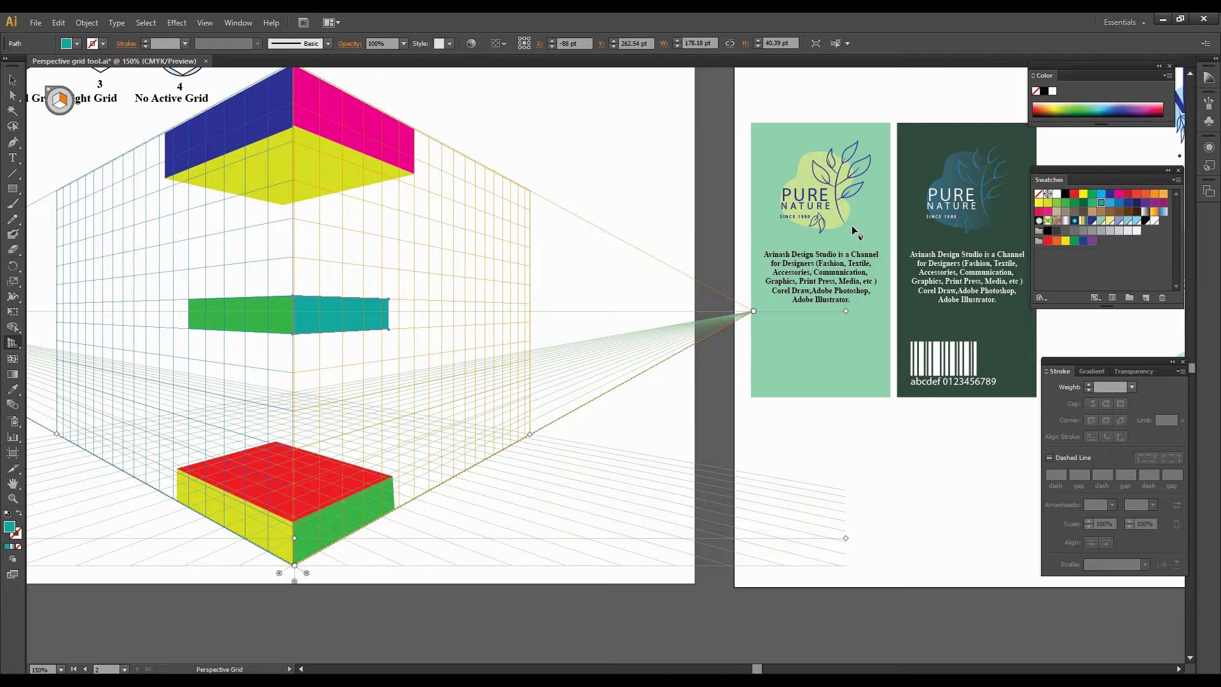
{"action": "left_click", "coordinate": [17, 345]}
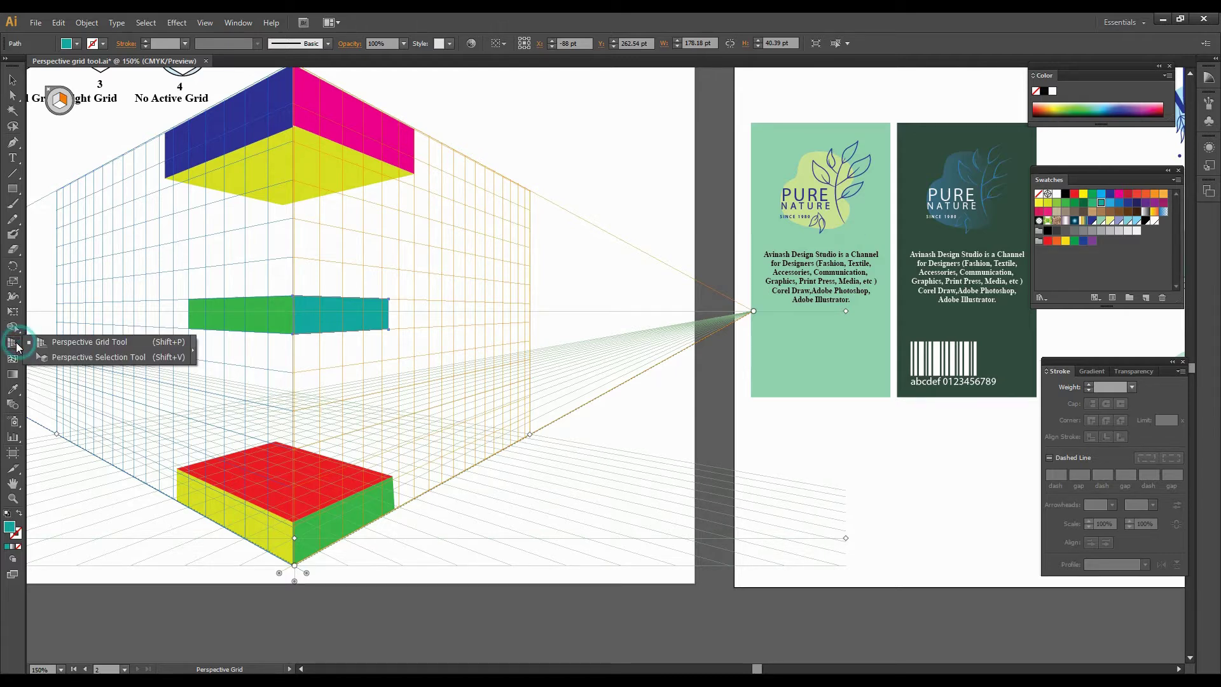
{"action": "left_click", "coordinate": [92, 357]}
{"action": "left_click", "coordinate": [782, 312]}
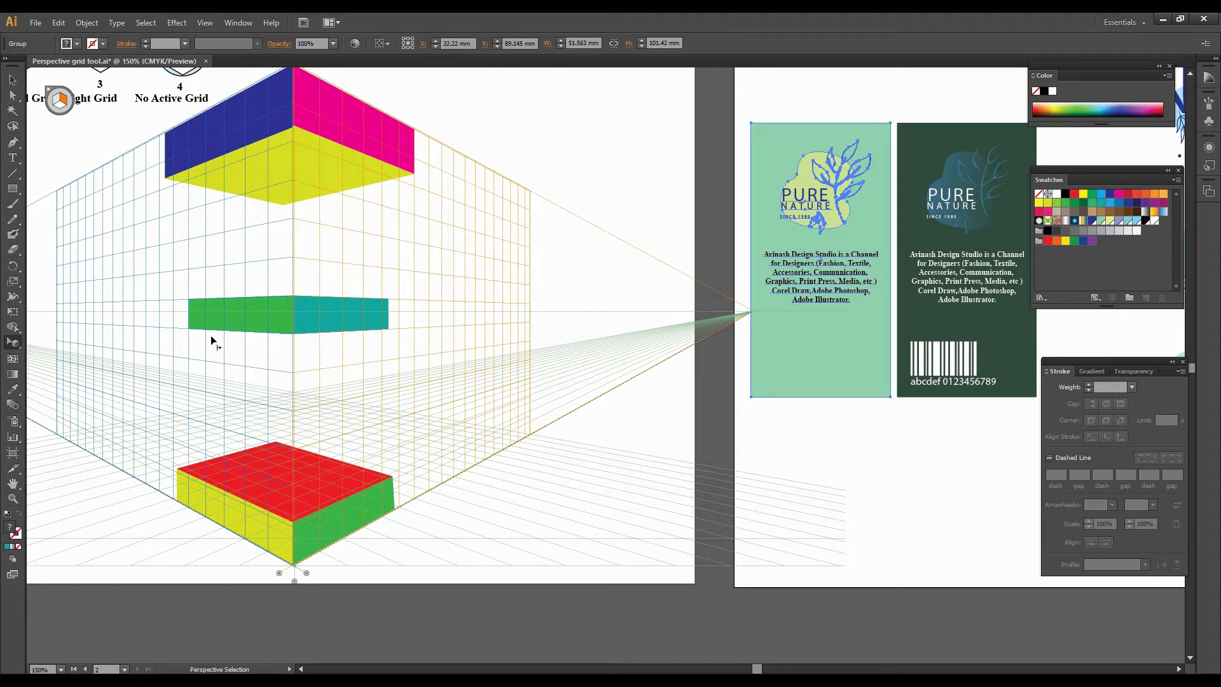
Delete the horizon-level box and the lower box from the perspective grid.
{"action": "left_click", "coordinate": [11, 81]}
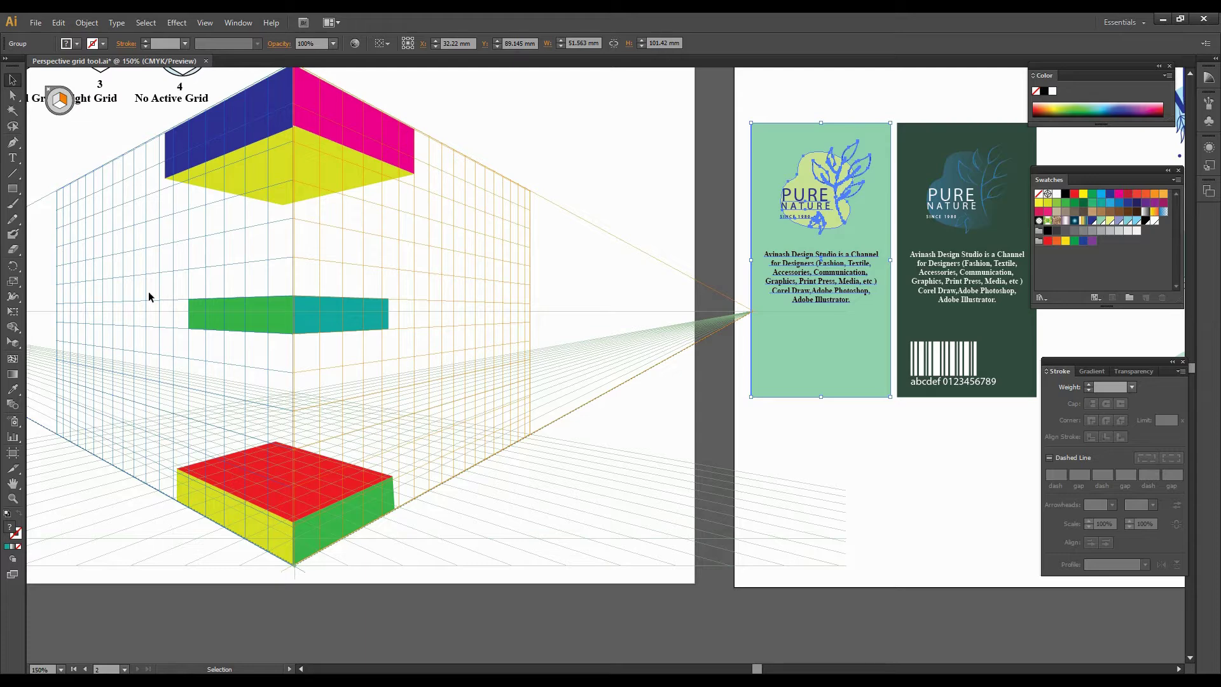
{"action": "left_click_drag", "start_coordinate": [415, 596], "coordinate": [191, 264]}
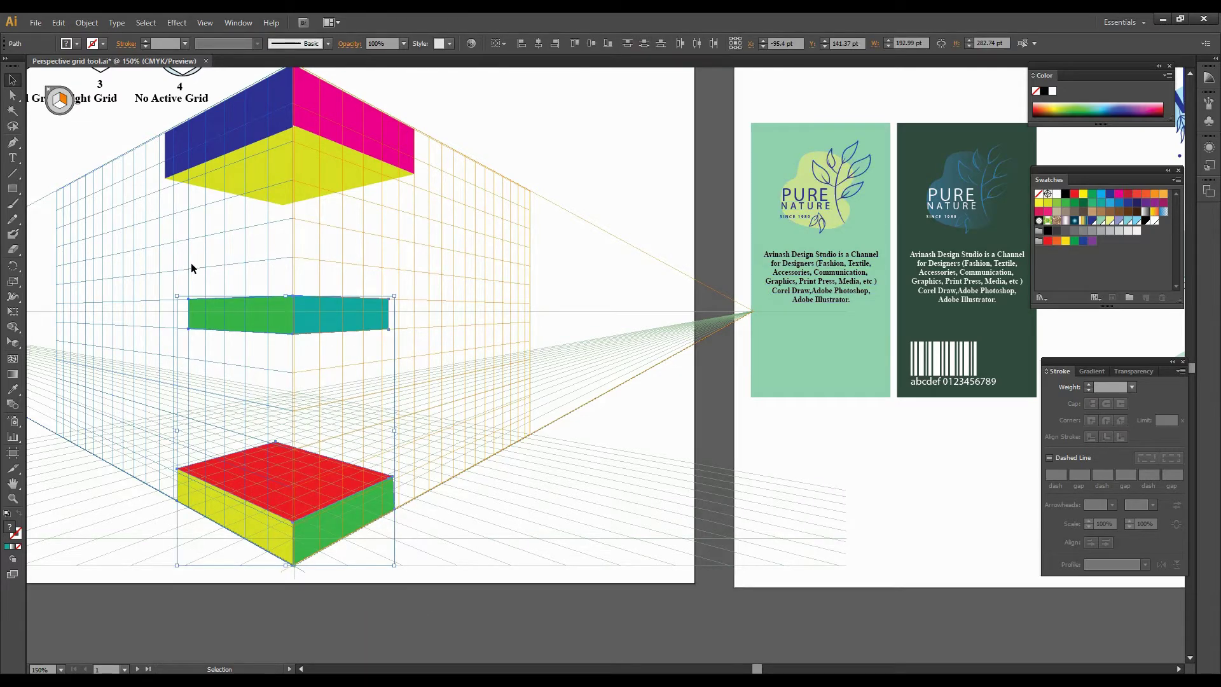
{"action": "key", "text": "Delete"}
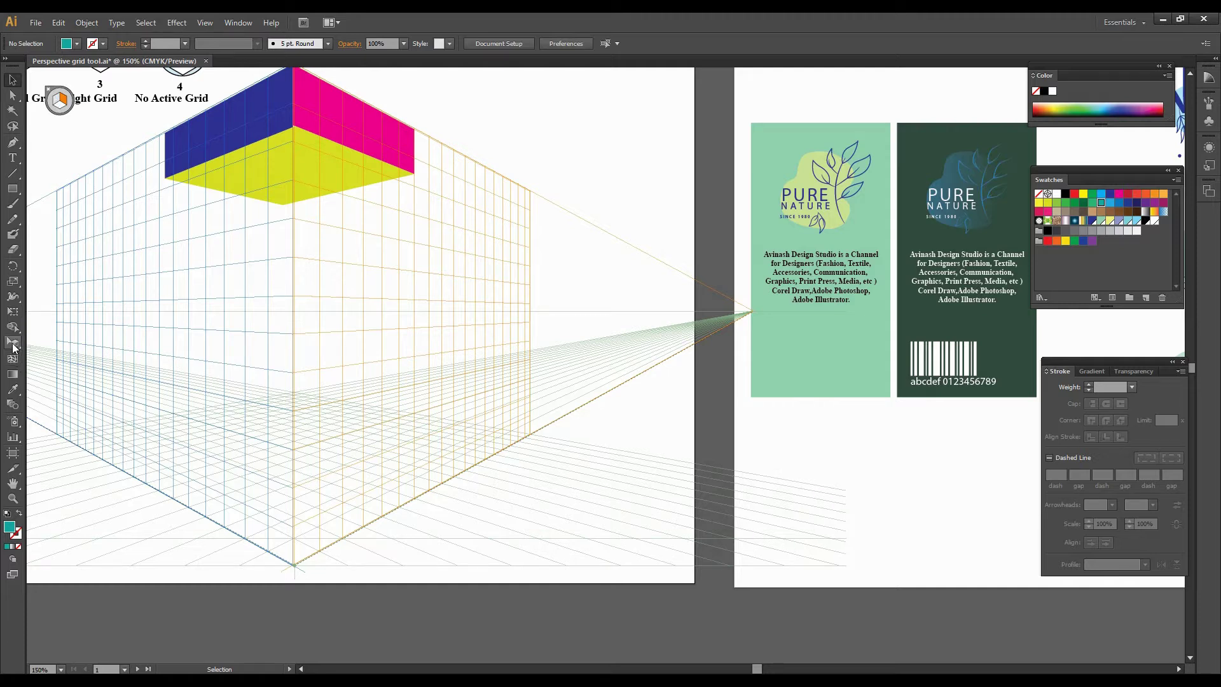
Place the light green Pure Nature artwork on the left grid with its lower corner at the bottom of the centre edge.
{"action": "left_click_drag", "start_coordinate": [13, 348], "coordinate": [61, 342]}
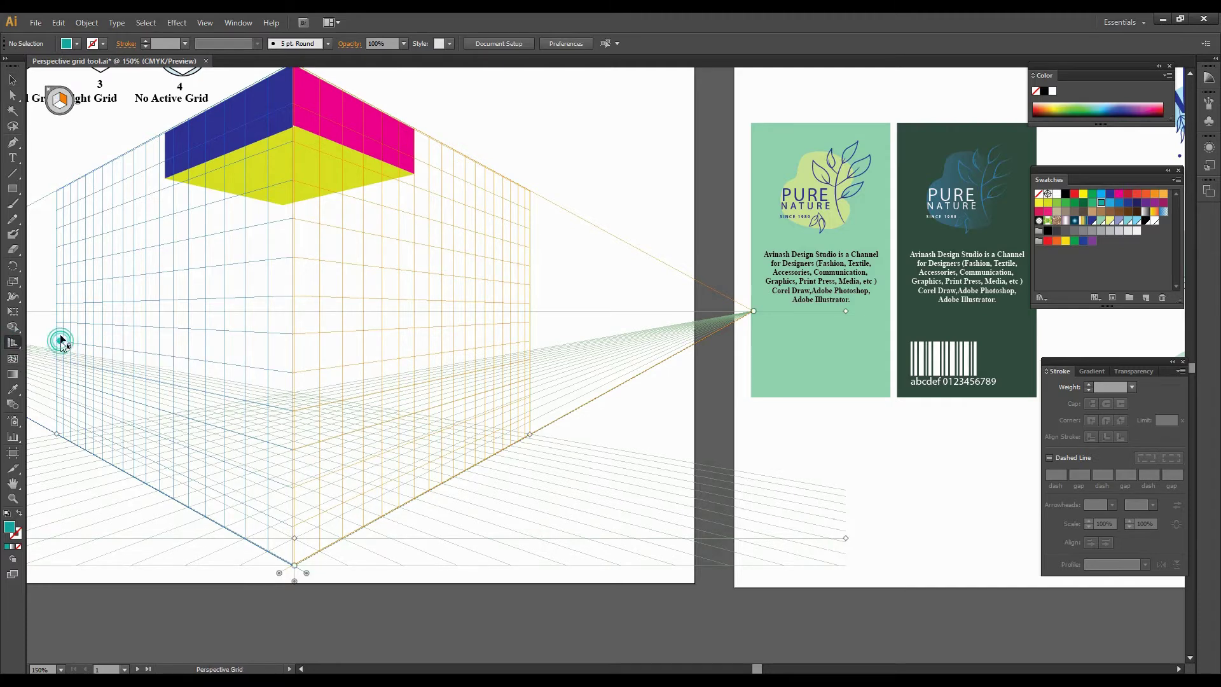
{"action": "key", "text": "shift+v"}
{"action": "left_click", "coordinate": [56, 99]}
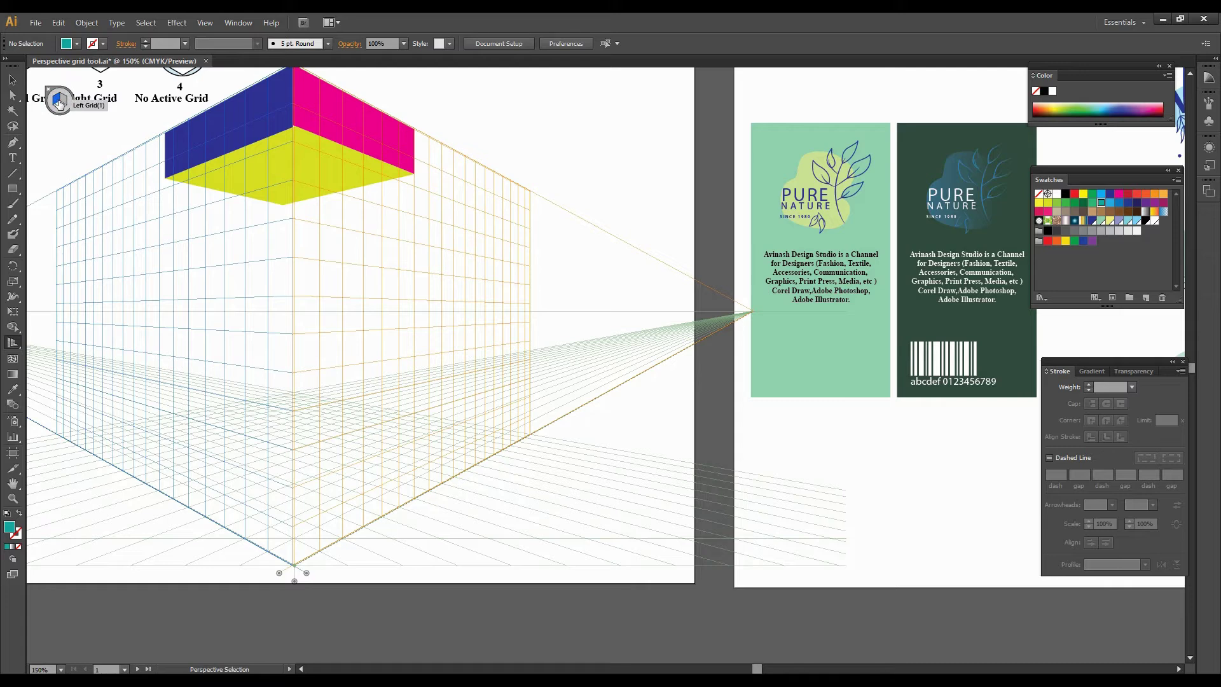
{"action": "left_click", "coordinate": [16, 343]}
{"action": "left_click_drag", "start_coordinate": [16, 344], "coordinate": [79, 357]}
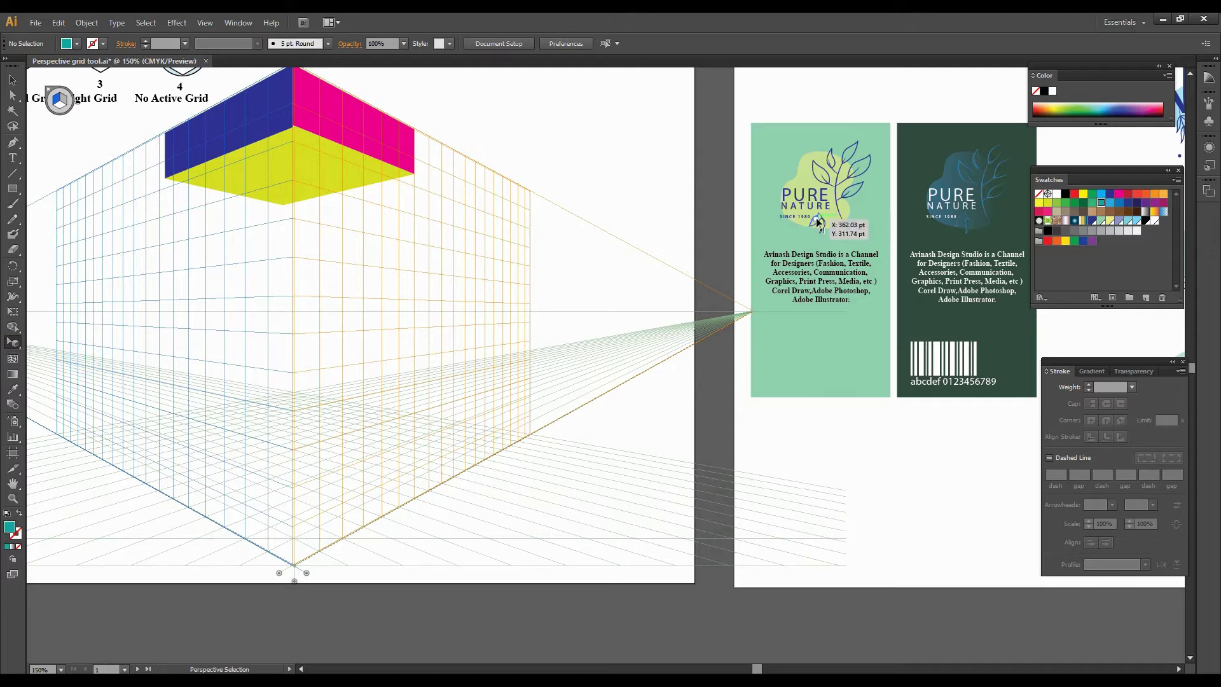
{"action": "left_click", "coordinate": [810, 191]}
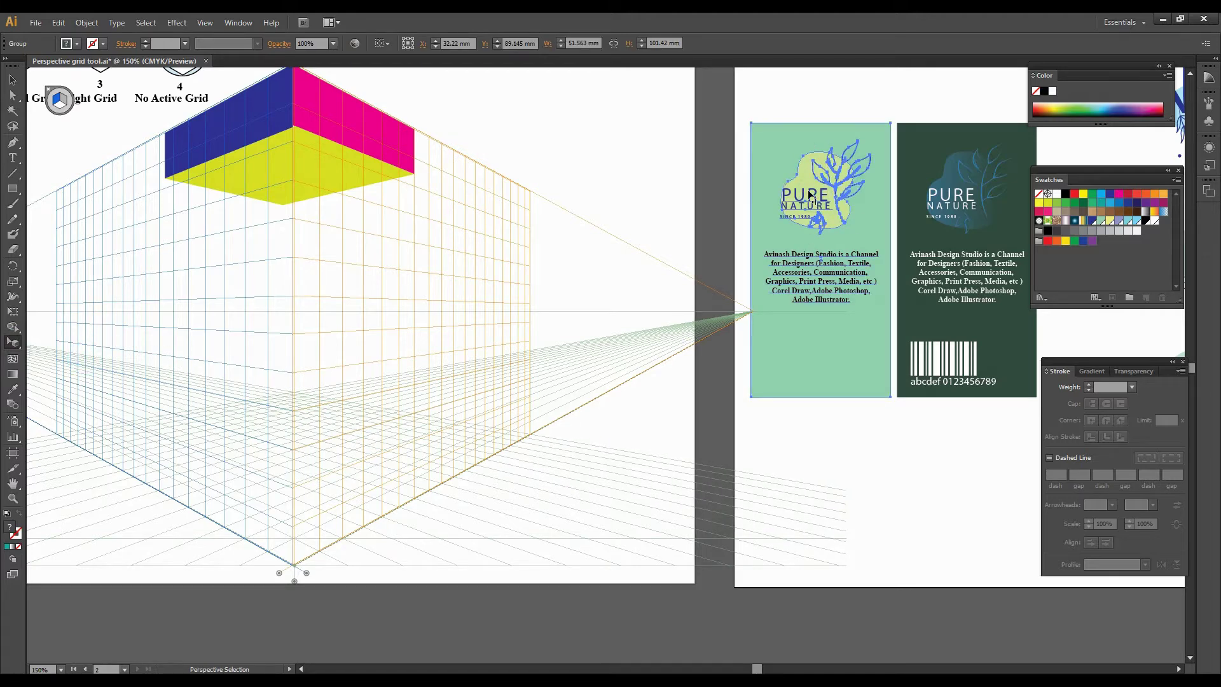
{"action": "left_click_drag", "start_coordinate": [811, 196], "coordinate": [244, 349]}
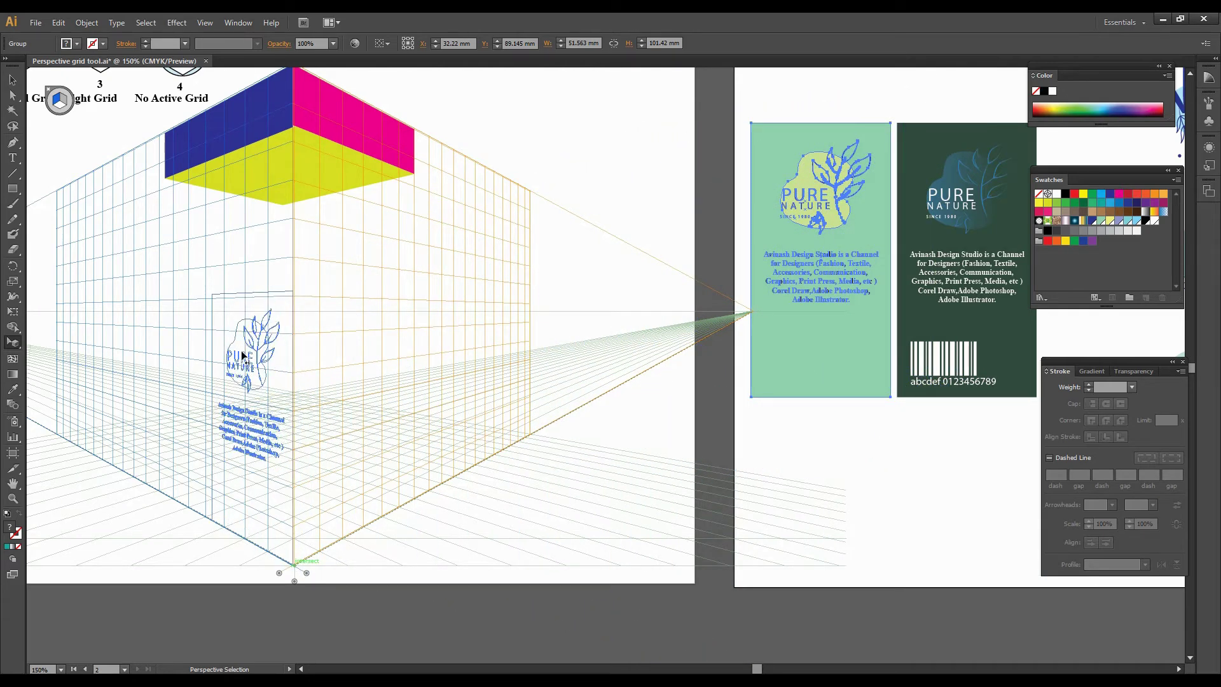
{"action": "double_click", "coordinate": [248, 350]}
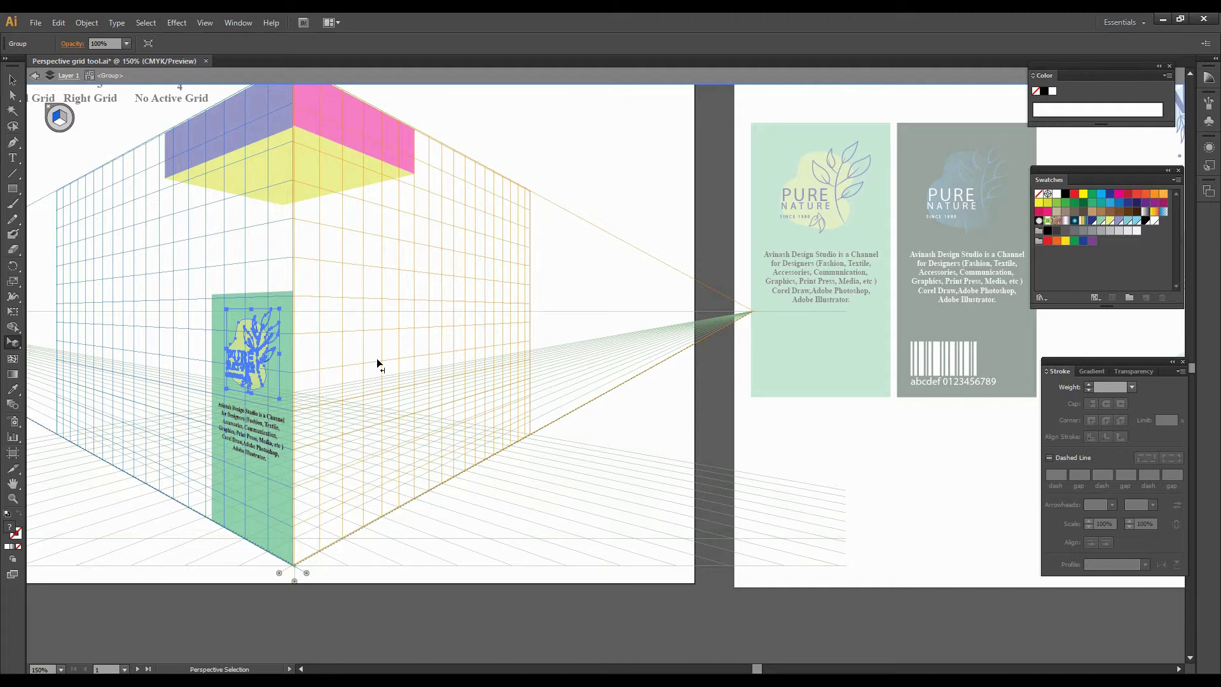
{"action": "left_click", "coordinate": [336, 375]}
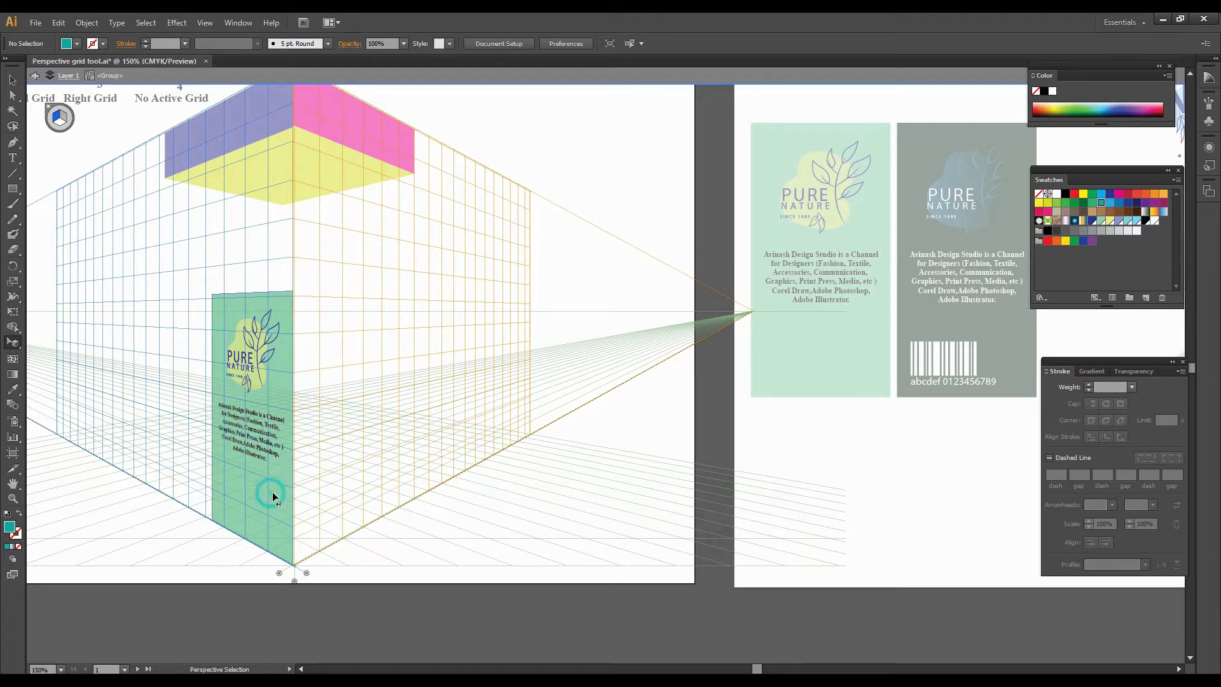
{"action": "double_click", "coordinate": [532, 249]}
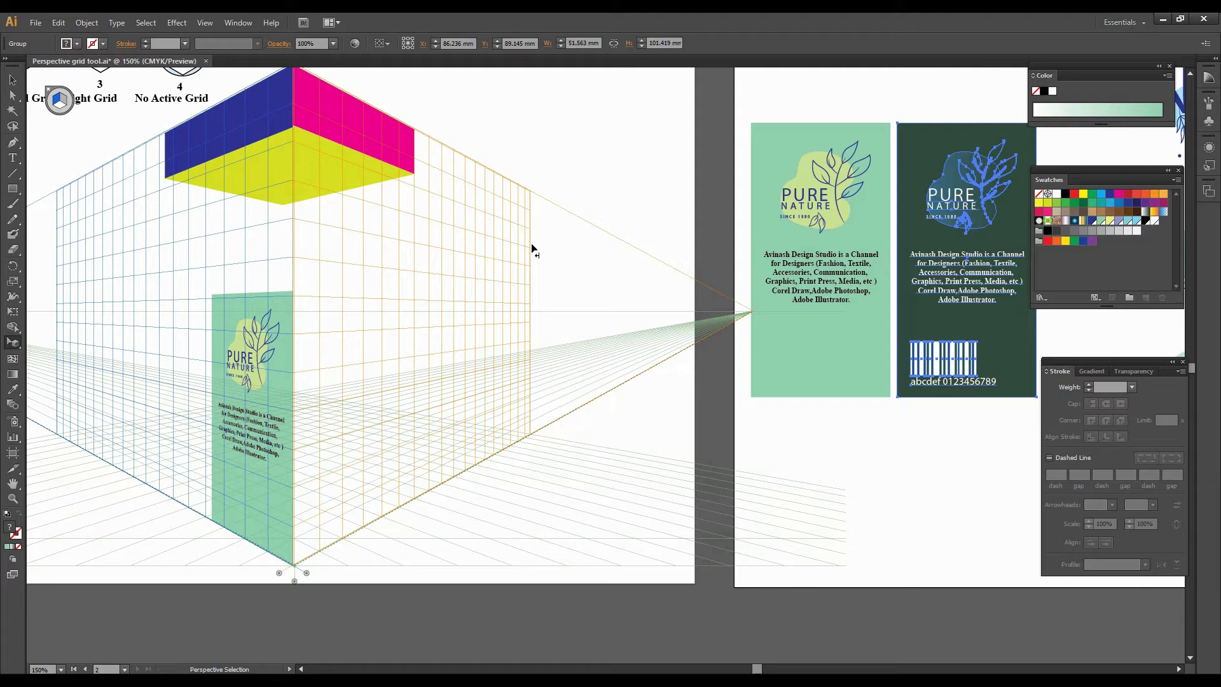
Place the dark green barcode artwork on the right grid, joining the light green panel at the centre edge.
{"action": "left_click", "coordinate": [792, 102]}
{"action": "left_click_drag", "start_coordinate": [916, 106], "coordinate": [965, 395]}
{"action": "left_click", "coordinate": [64, 102]}
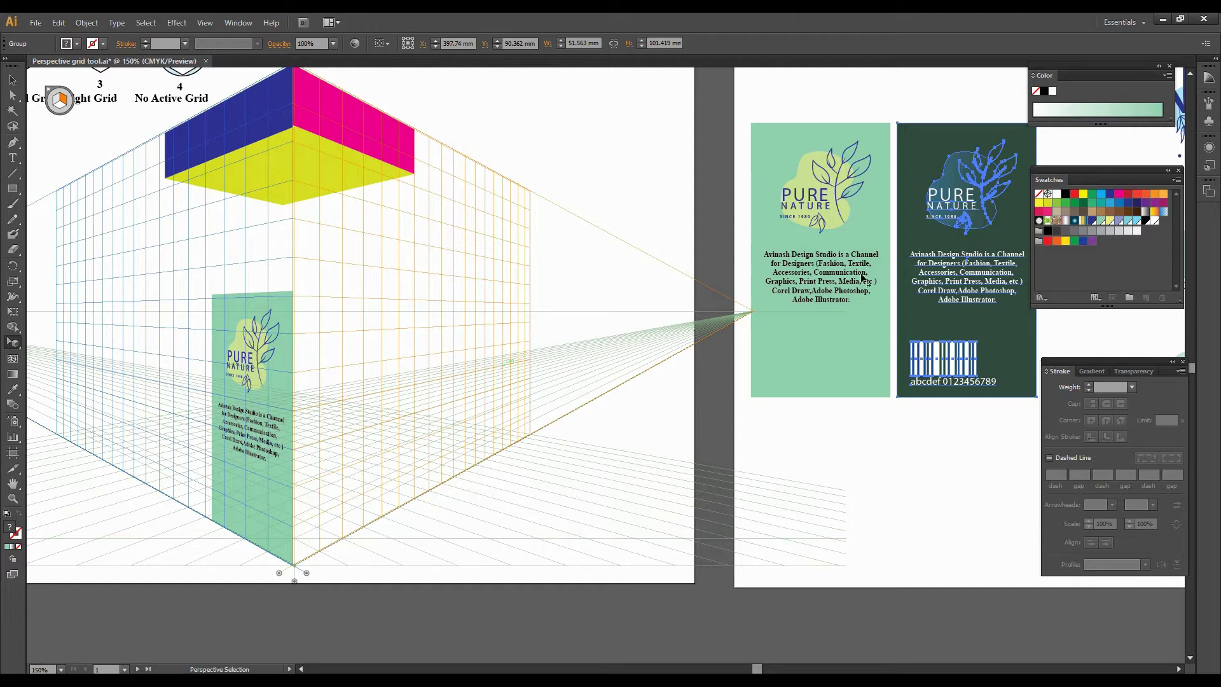
{"action": "left_click", "coordinate": [928, 236]}
{"action": "left_click_drag", "start_coordinate": [928, 237], "coordinate": [313, 397]}
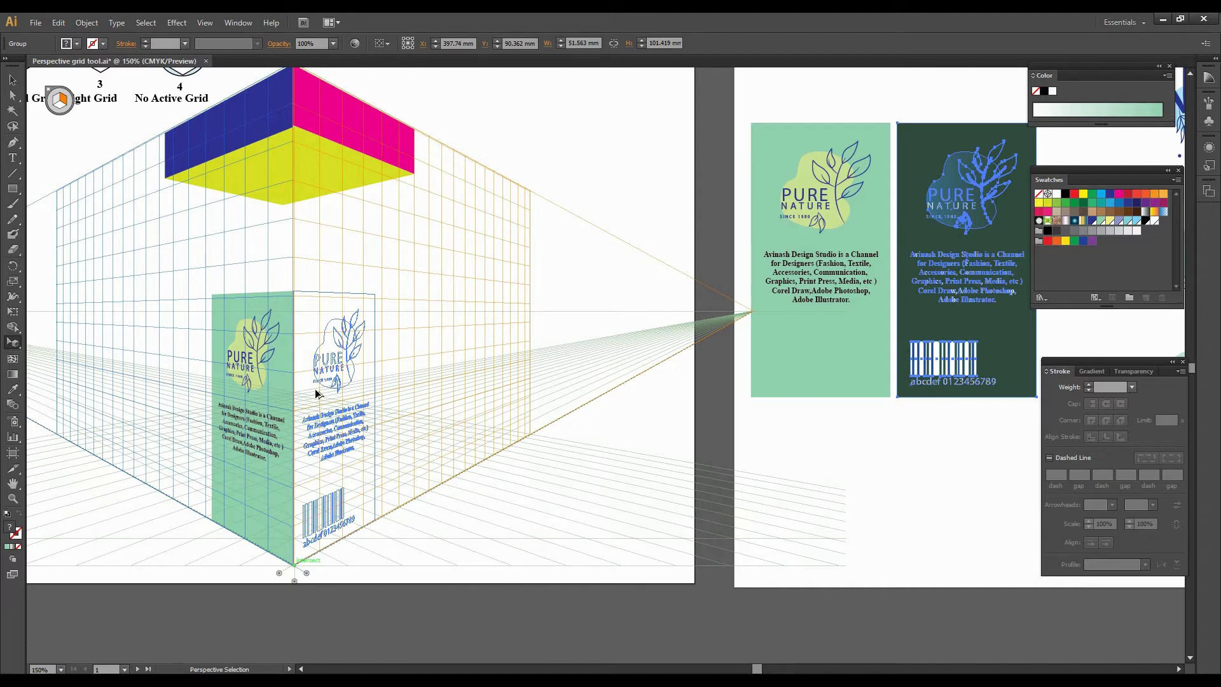
{"action": "left_click", "coordinate": [644, 192]}
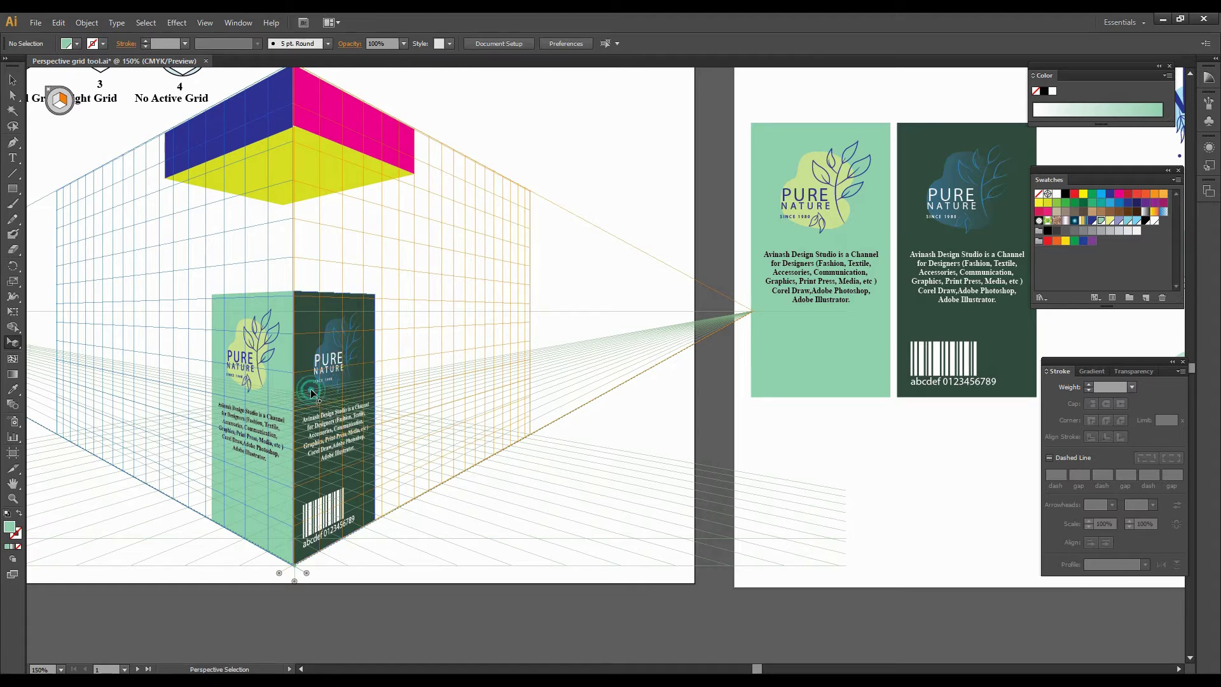
Move both package panels straight down in perspective until their top edges sit below the horizon line and align.
{"action": "left_click_drag", "start_coordinate": [313, 394], "coordinate": [310, 506]}
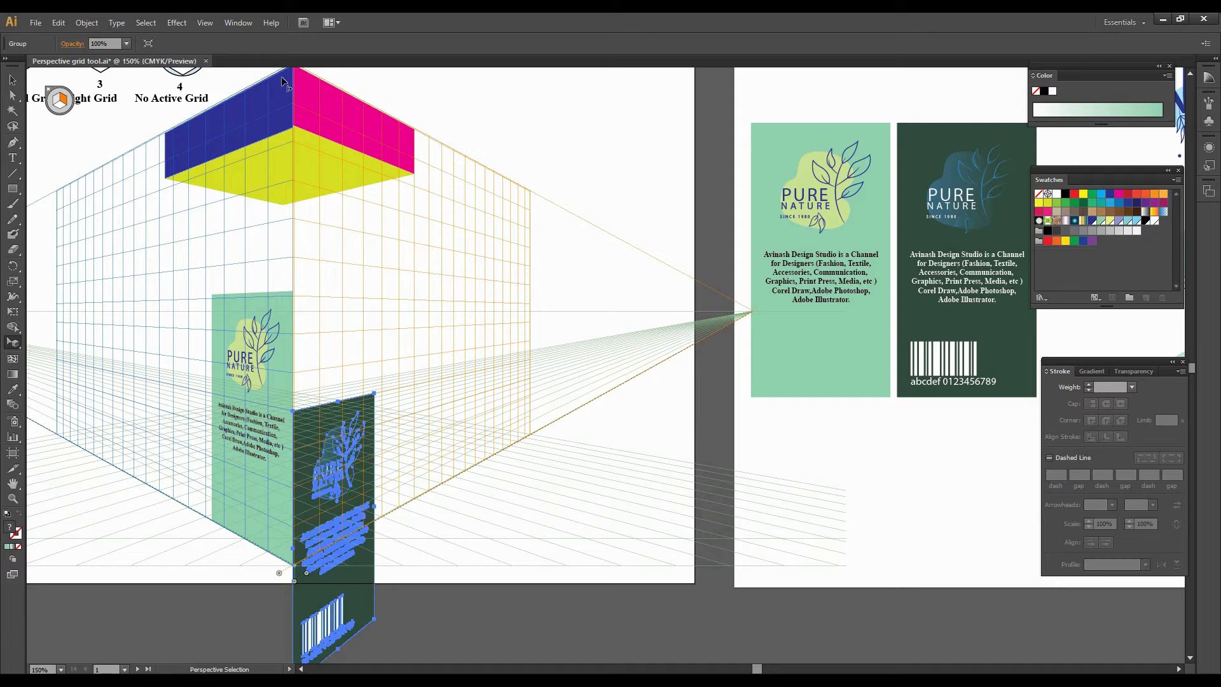
{"action": "left_click_drag", "start_coordinate": [278, 373], "coordinate": [280, 493]}
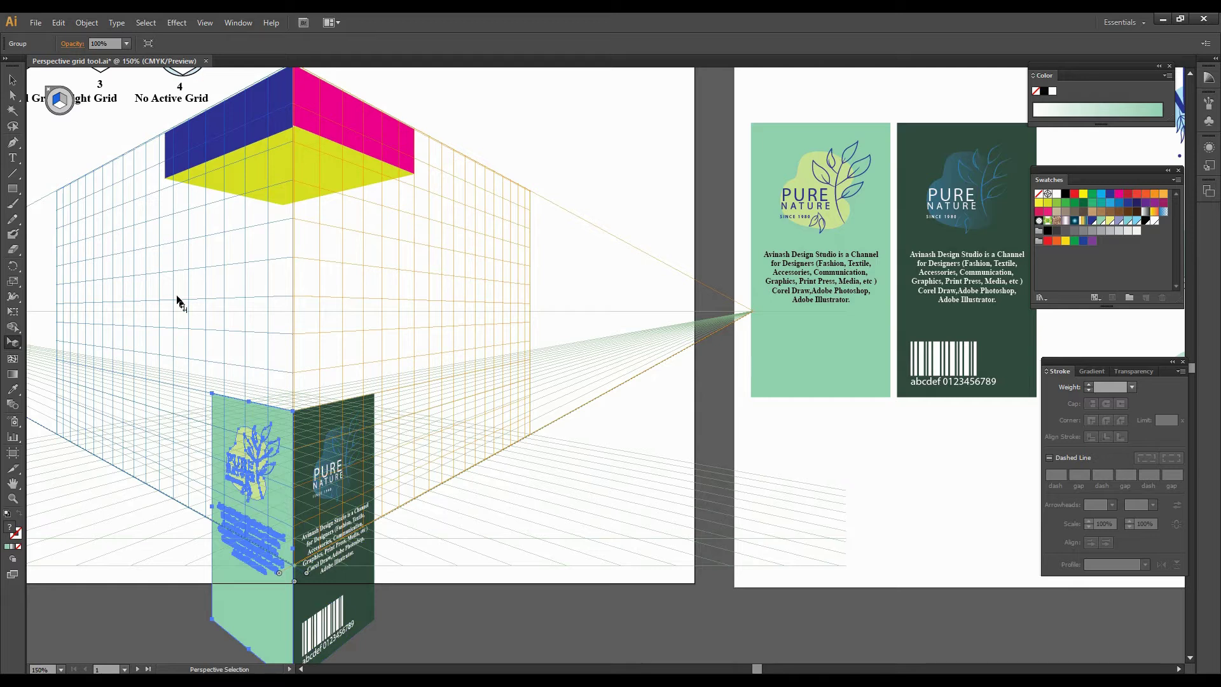
{"action": "left_click", "coordinate": [12, 189]}
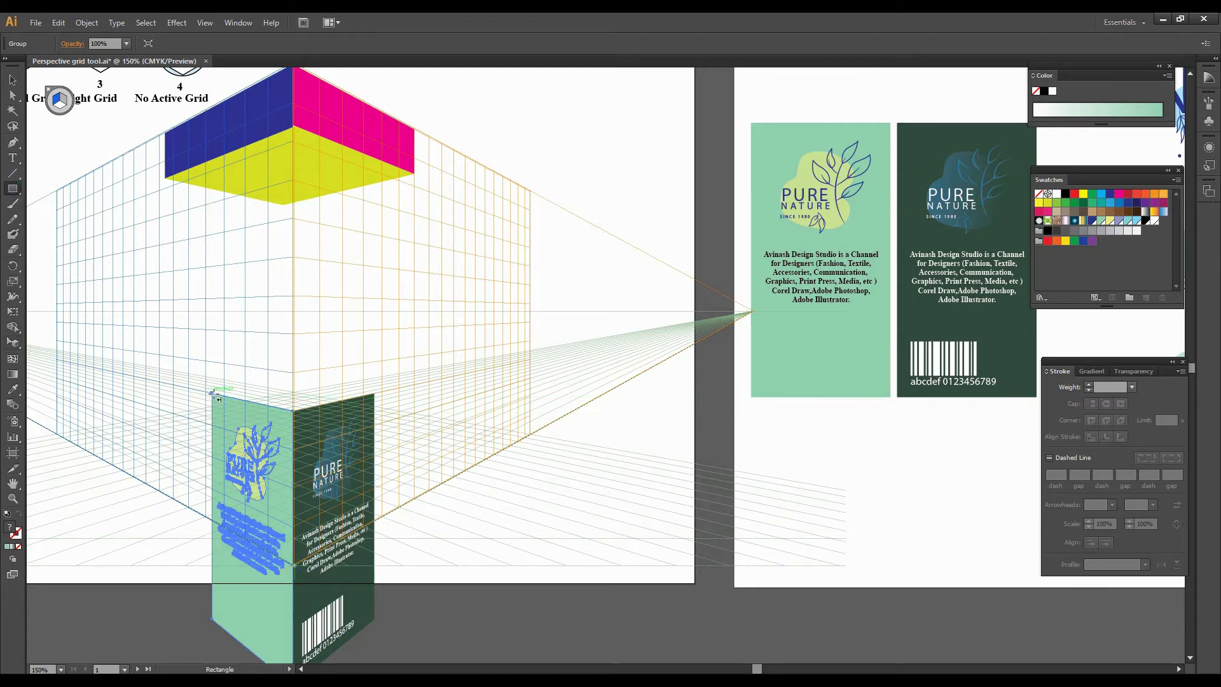
{"action": "left_click_drag", "start_coordinate": [214, 395], "coordinate": [315, 381]}
{"action": "key", "text": "shift+v"}
{"action": "key", "text": "ctrl+z"}
{"action": "key", "text": "m"}
{"action": "key", "text": "shift+v"}
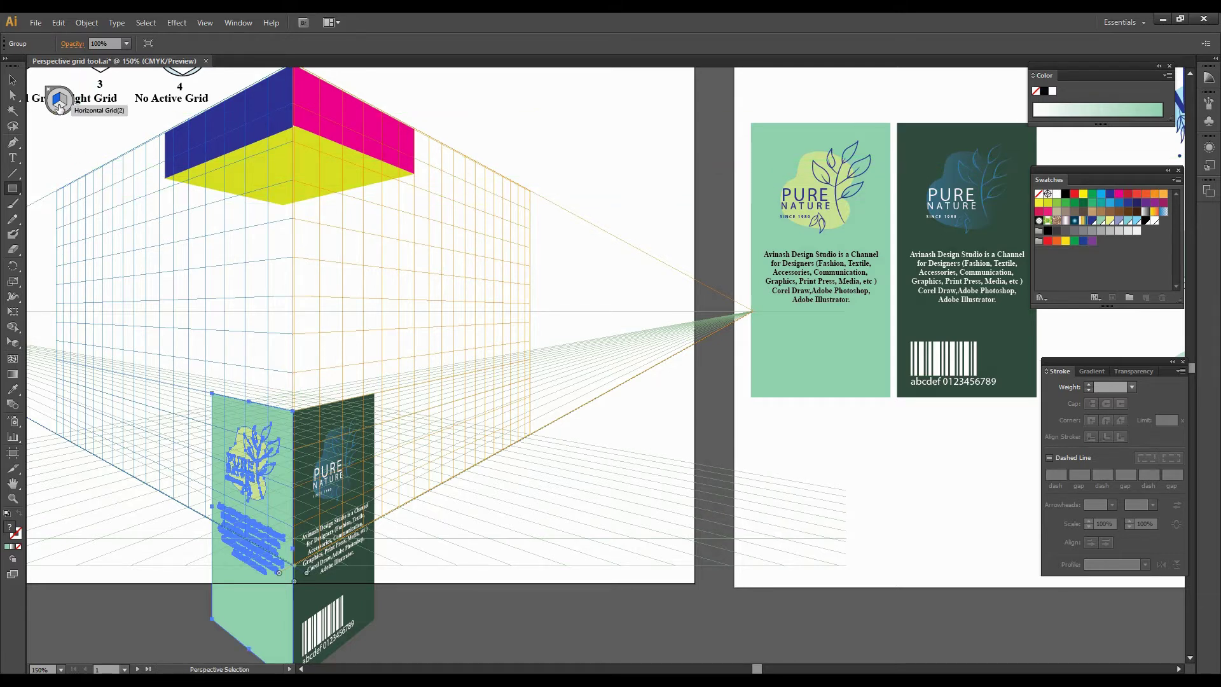
Draw the package's top face, about 371 × 371 pt, on the horizontal grid between the panels' outer top corners.
{"action": "left_click", "coordinate": [59, 101]}
{"action": "key", "text": "m"}
{"action": "left_click", "coordinate": [12, 188]}
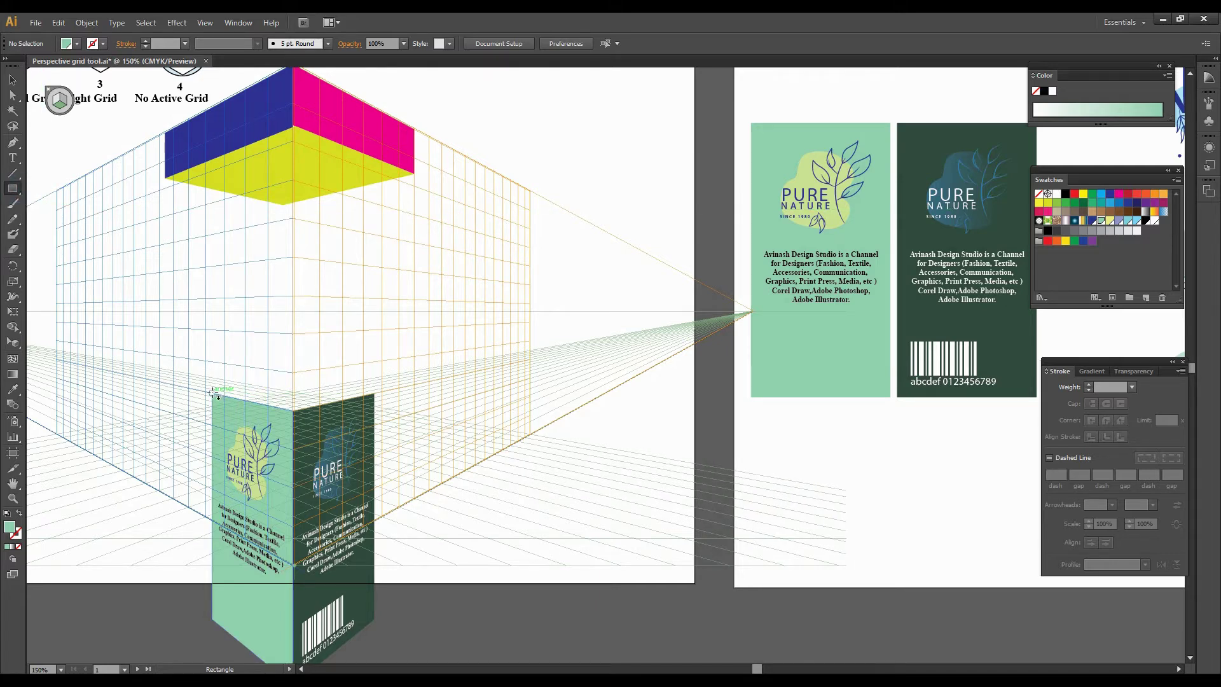
{"action": "left_click_drag", "start_coordinate": [214, 393], "coordinate": [374, 392]}
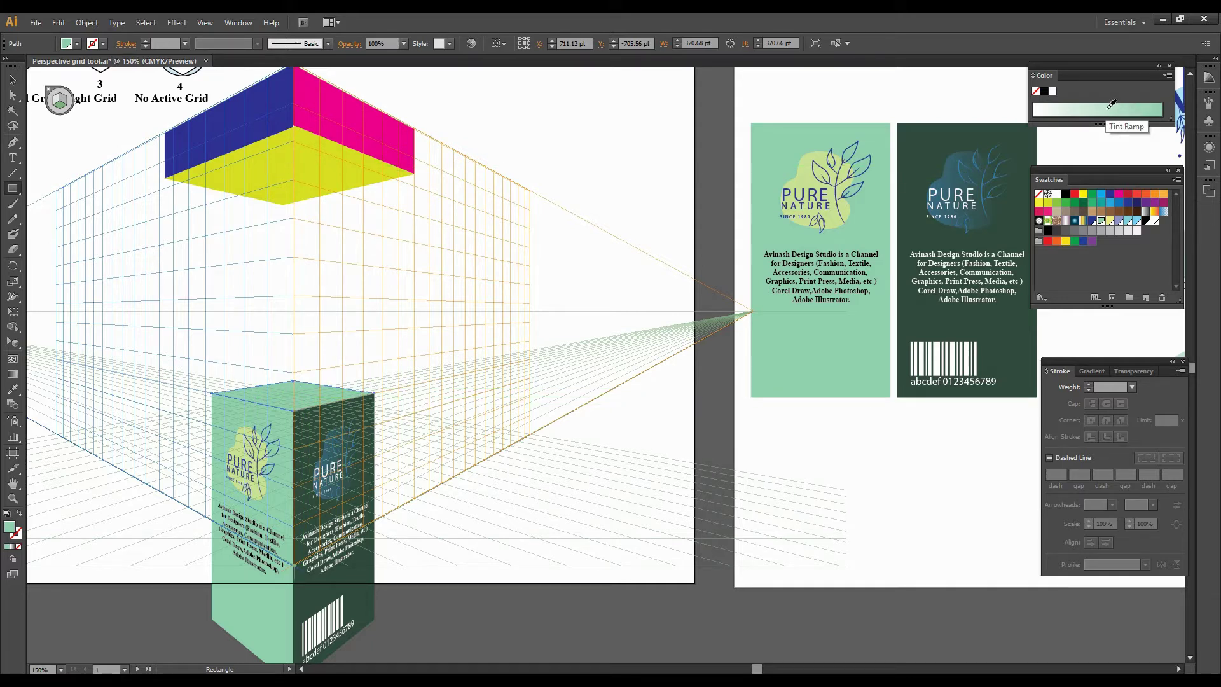
Fill the package's top face with the brighter green 2ADD7B and deselect it.
{"action": "double_click", "coordinate": [9, 527]}
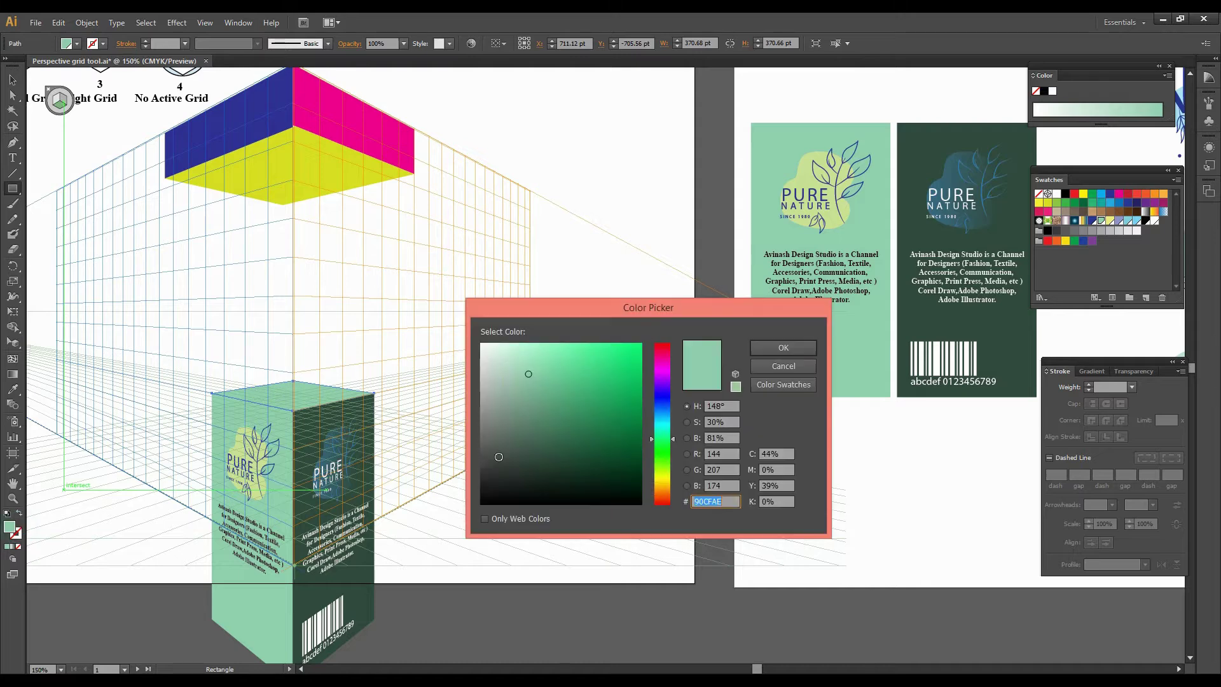
{"action": "left_click", "coordinate": [596, 380]}
{"action": "left_click", "coordinate": [612, 363]}
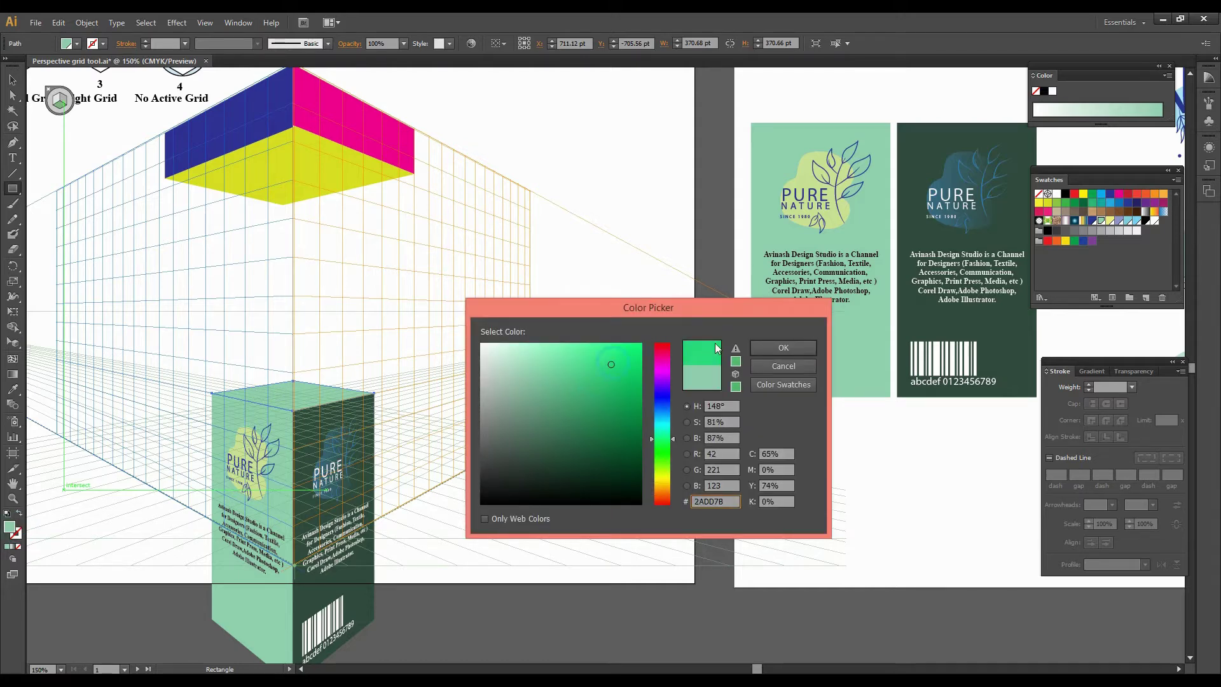
{"action": "left_click", "coordinate": [768, 347]}
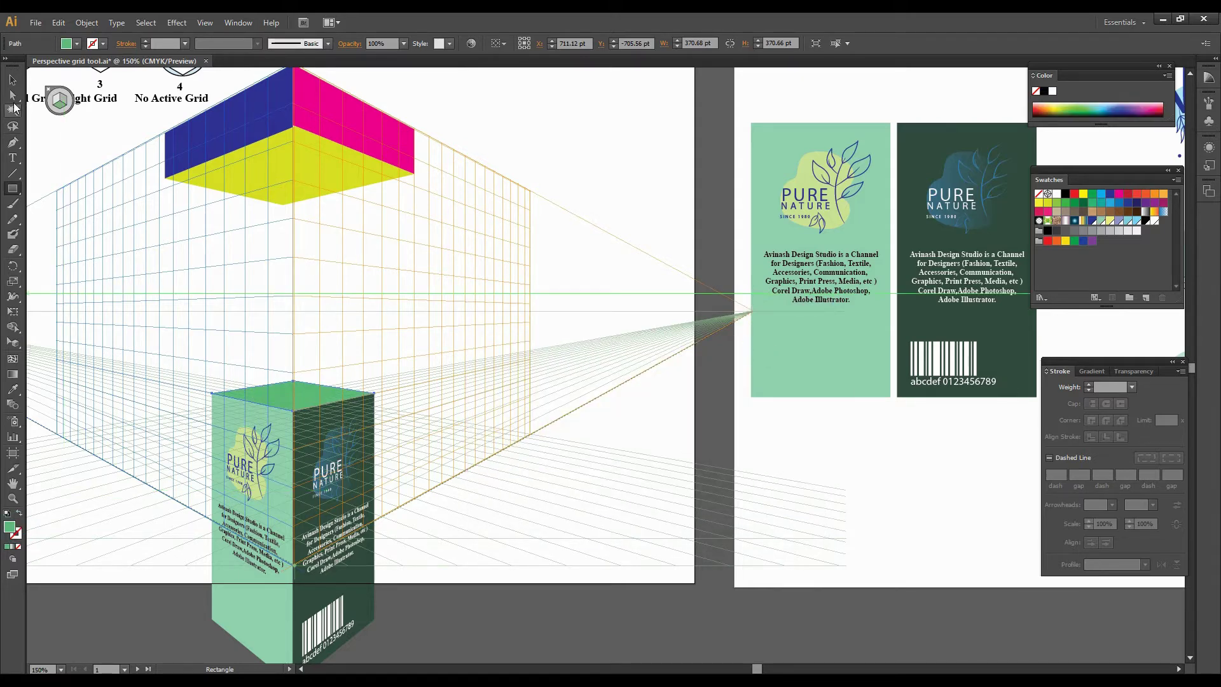
{"action": "left_click", "coordinate": [13, 81]}
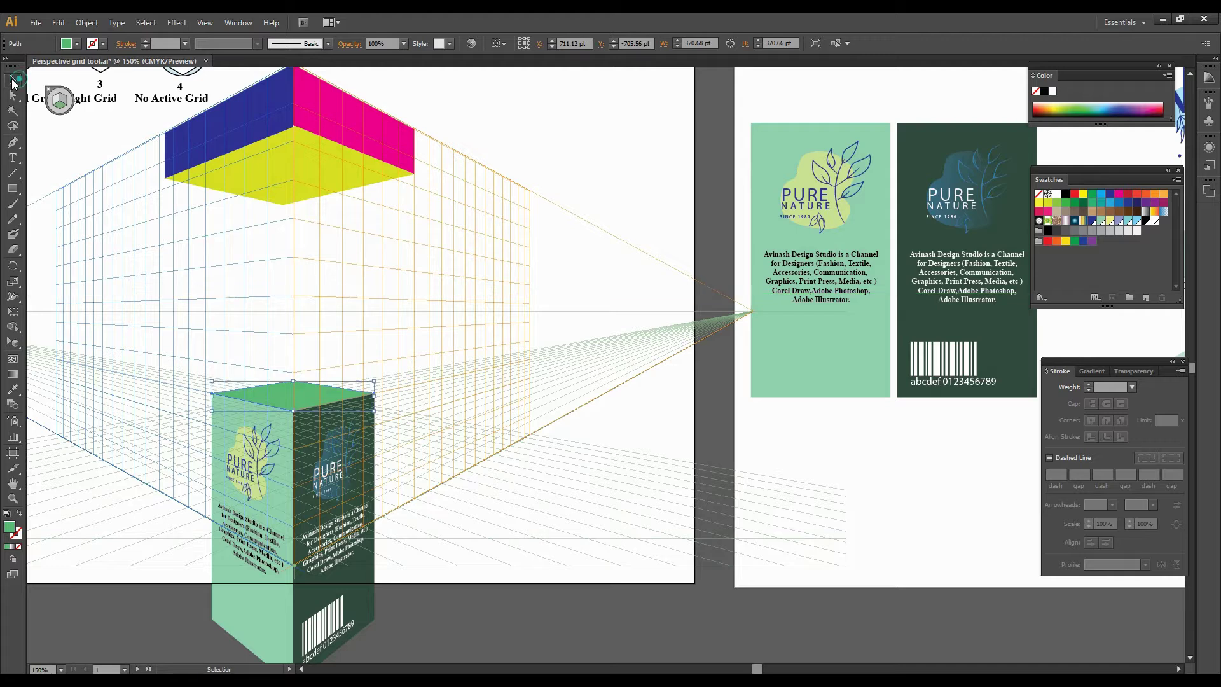
{"action": "left_click", "coordinate": [571, 486]}
{"action": "scroll", "coordinate": [604, 422], "scroll_direction": "down", "scroll_amount": 1}
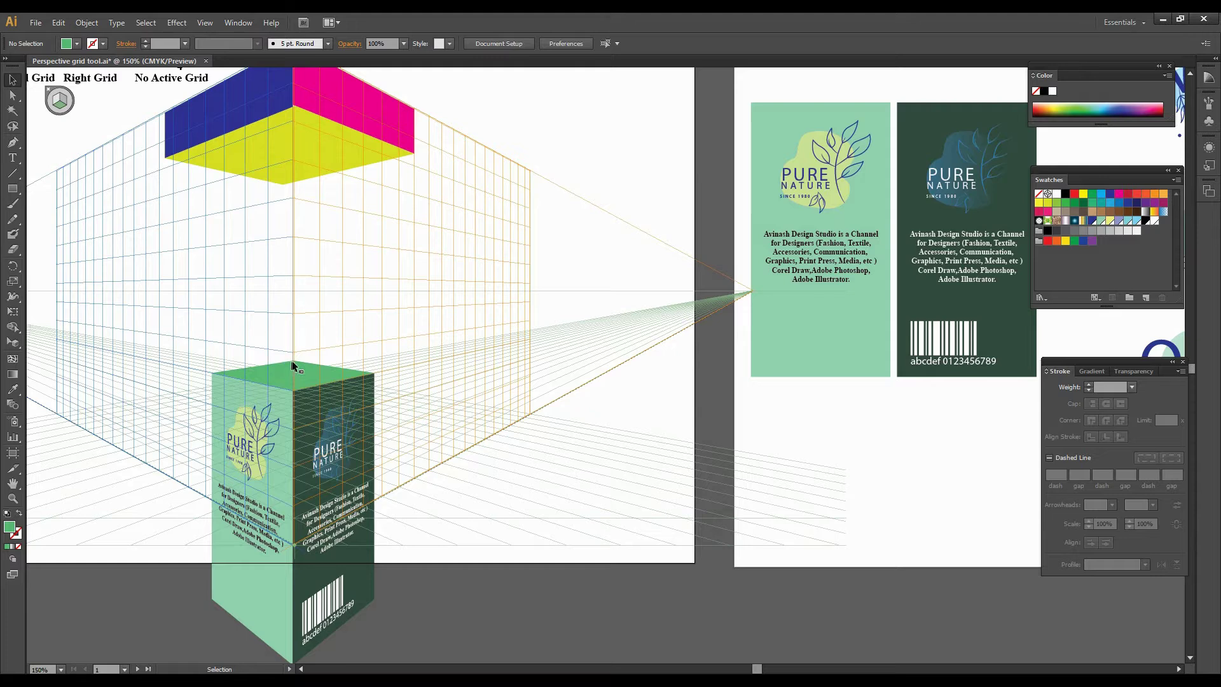
{"action": "scroll", "coordinate": [308, 550], "scroll_direction": "down", "scroll_amount": 1}
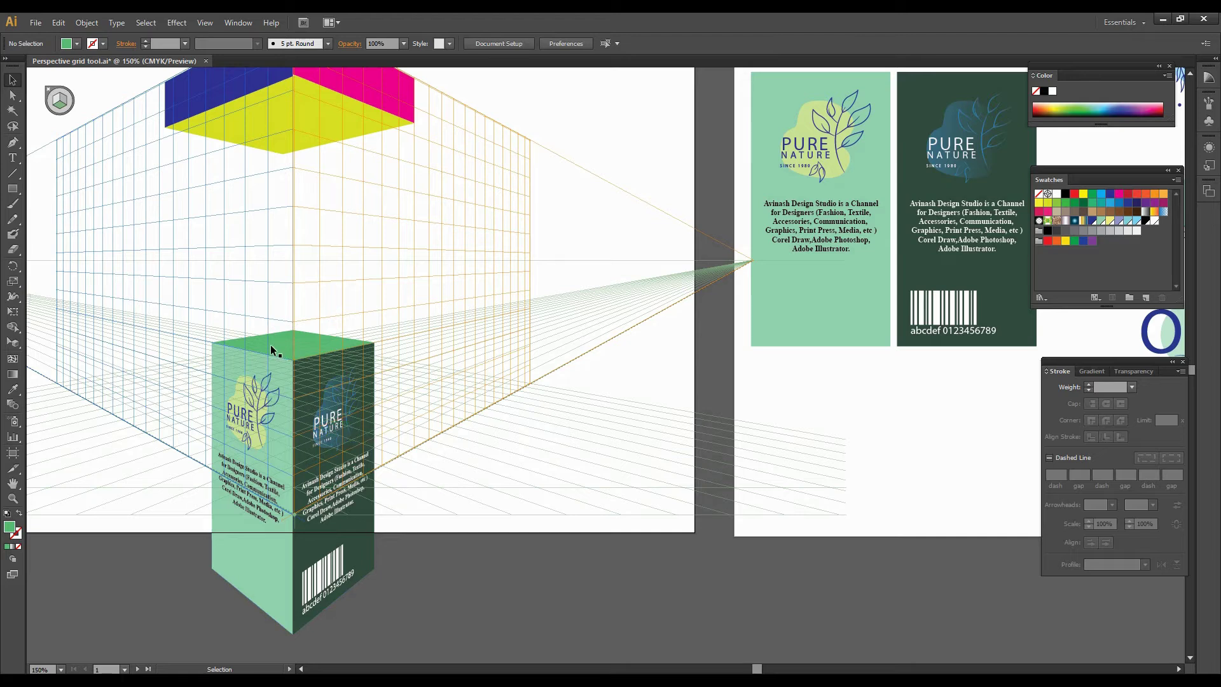
{"action": "scroll", "coordinate": [333, 426], "scroll_direction": "up", "scroll_amount": 3}
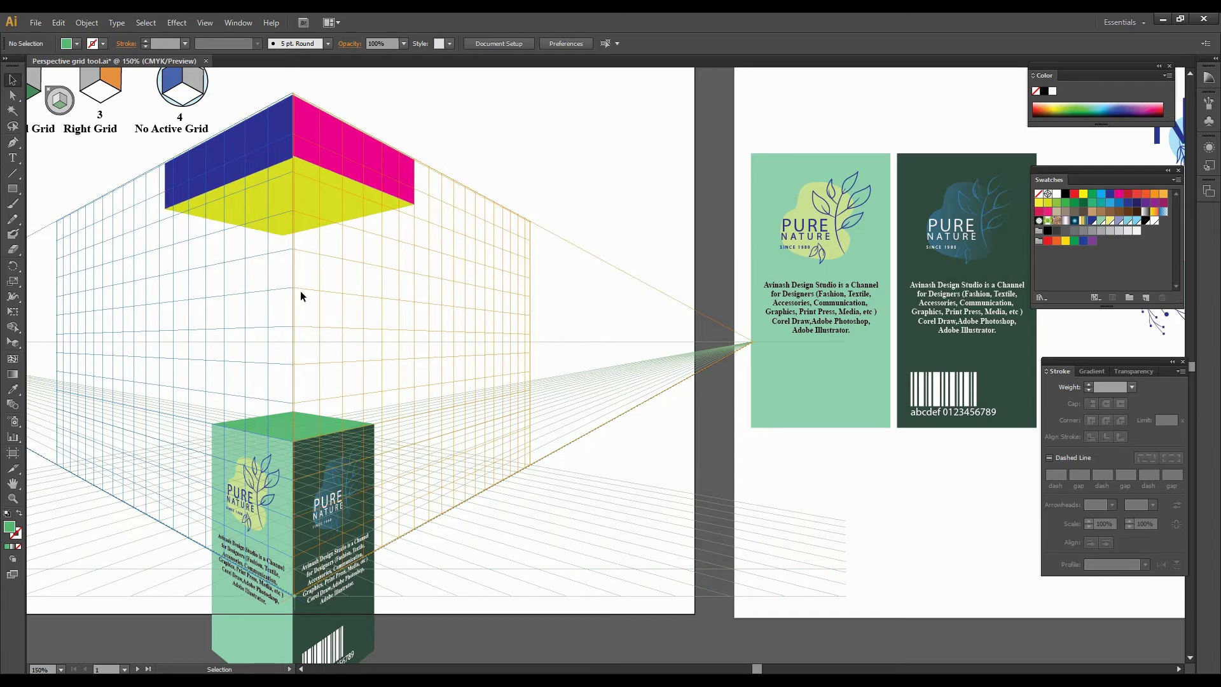
Duplicate the finished package box from the perspective grid onto the second artboard, in front of the flat dark green panel.
{"action": "scroll", "coordinate": [300, 293], "scroll_direction": "down", "scroll_amount": 2}
{"action": "key", "text": "ctrl+minus"}
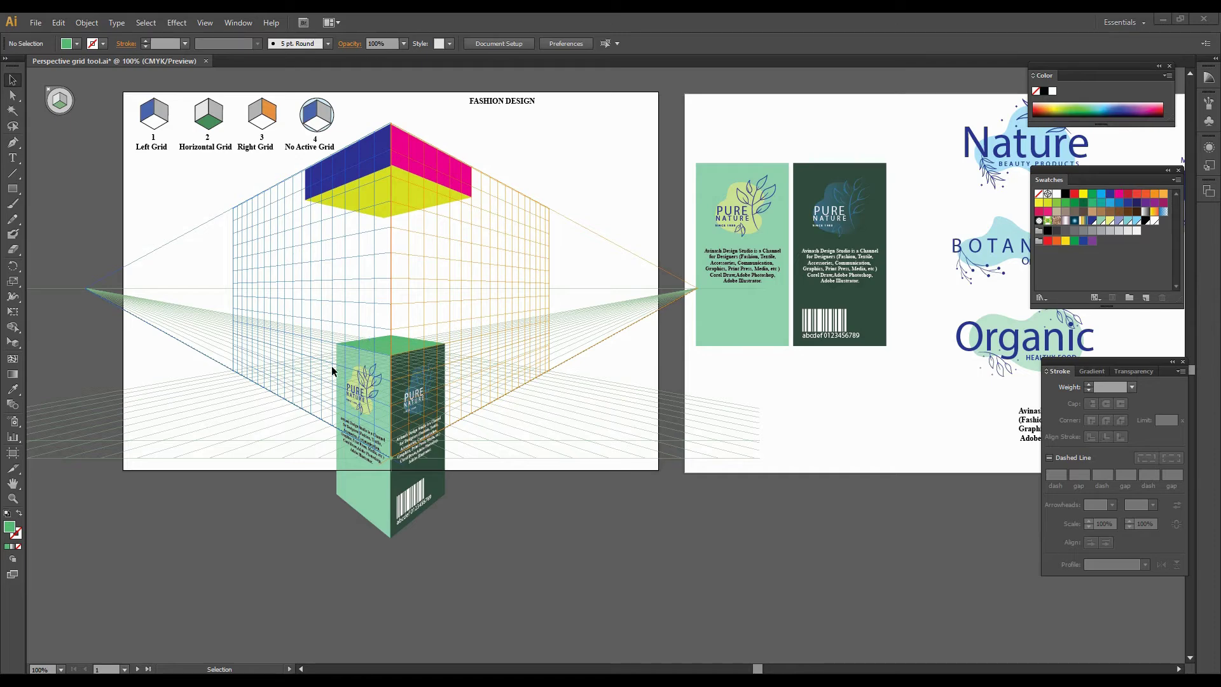
{"action": "scroll", "coordinate": [288, 265], "scroll_direction": "up", "scroll_amount": 3}
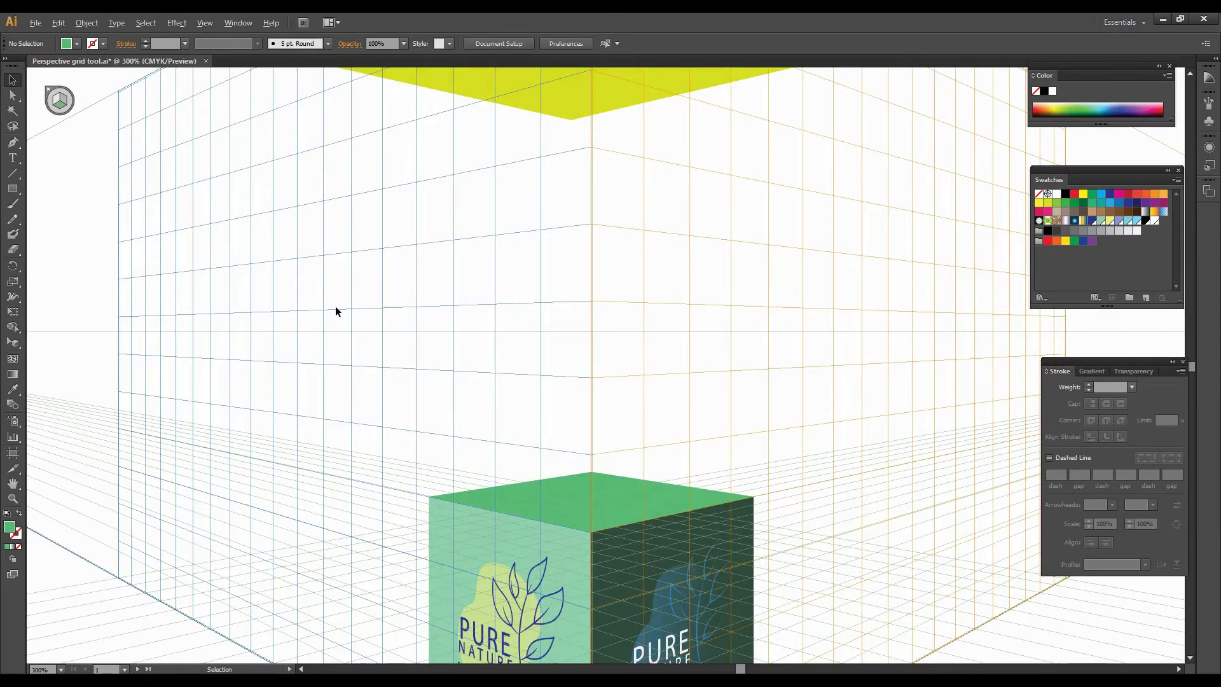
{"action": "scroll", "coordinate": [342, 311], "scroll_direction": "down", "scroll_amount": 4}
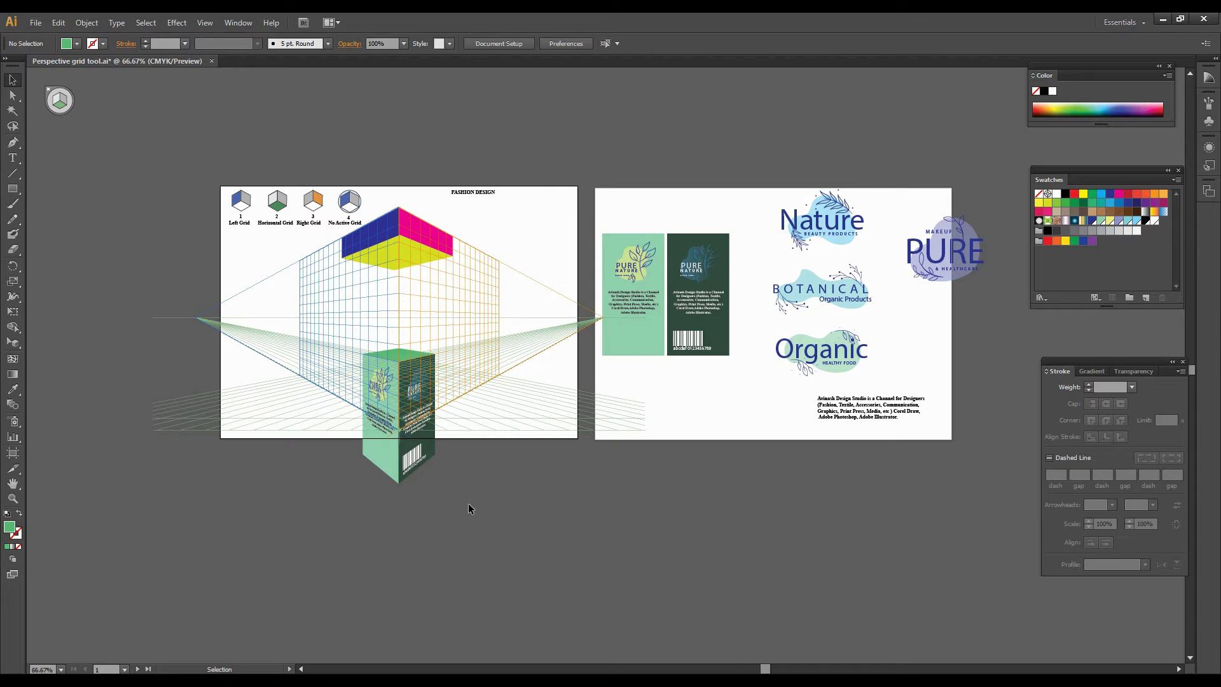
{"action": "left_click", "coordinate": [379, 352]}
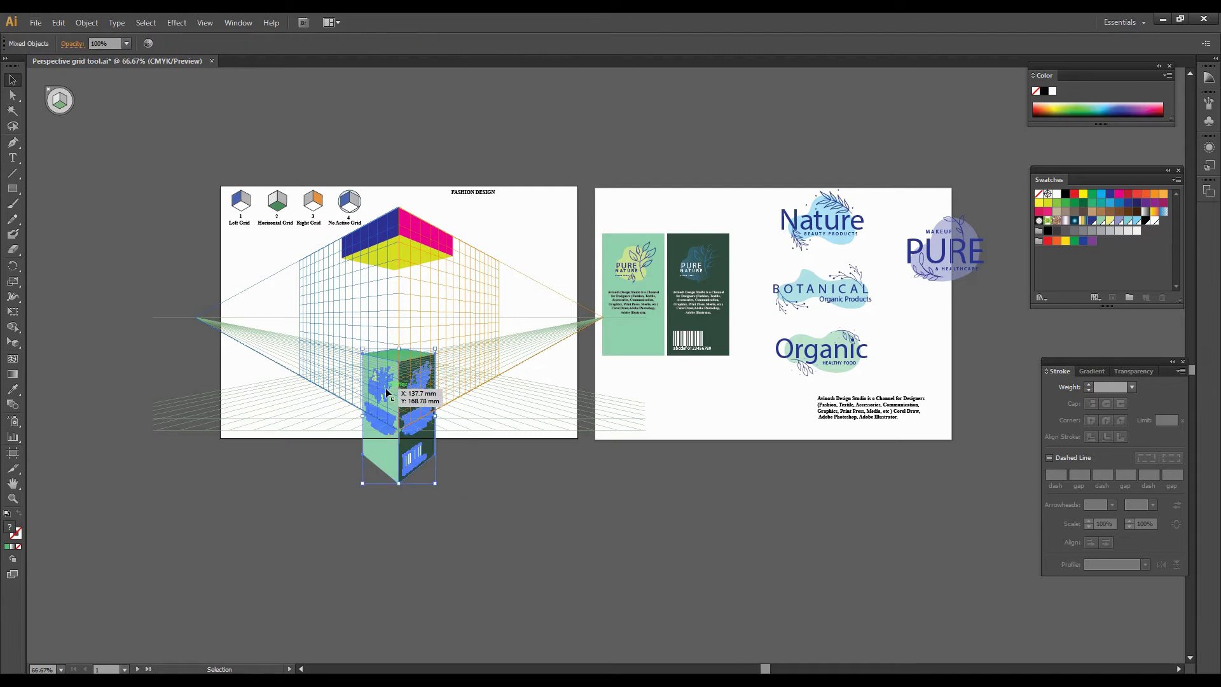
{"action": "left_click_drag", "start_coordinate": [386, 392], "coordinate": [702, 360]}
{"action": "left_click", "coordinate": [775, 482]}
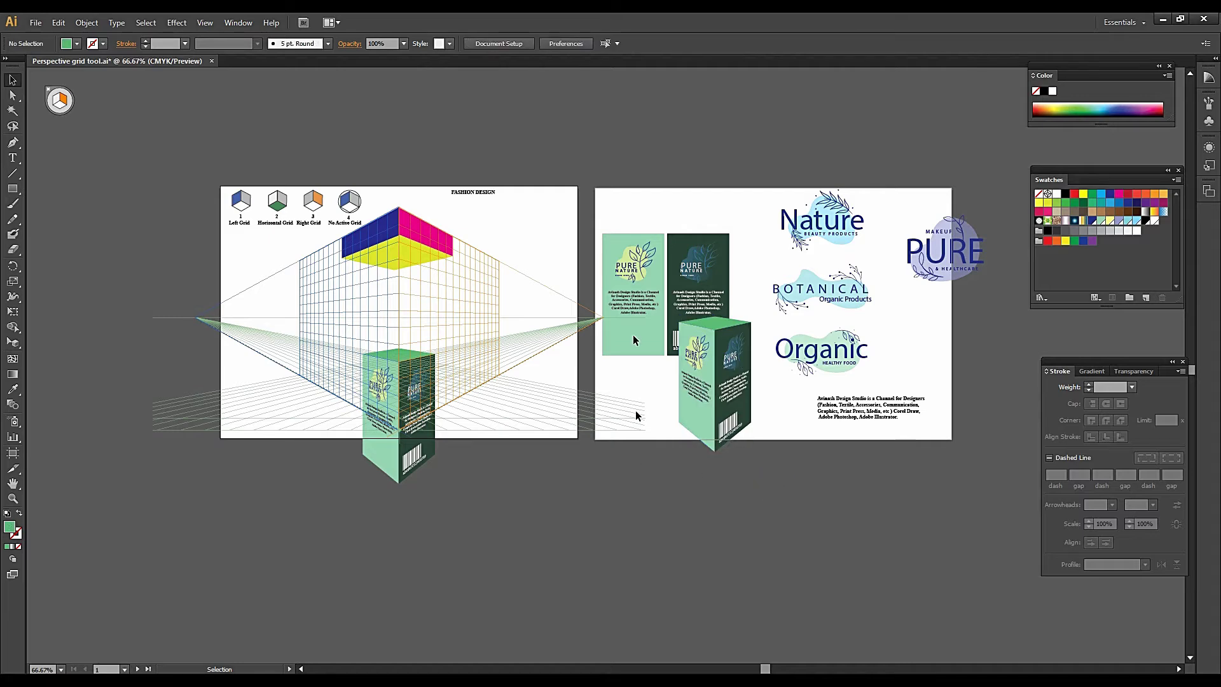
Move the two flat package panels up to the second artboard's upper edge, clear of the copied box.
{"action": "left_click", "coordinate": [614, 208]}
{"action": "left_click", "coordinate": [664, 253]}
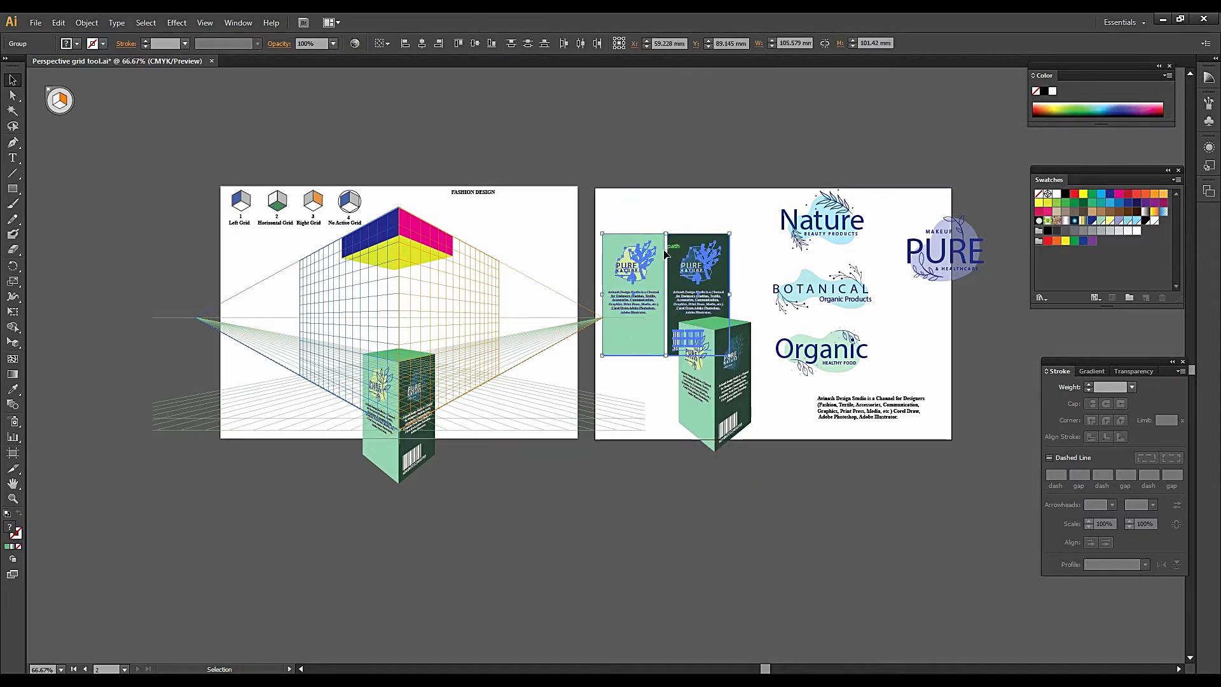
{"action": "left_click_drag", "start_coordinate": [644, 257], "coordinate": [637, 229]}
{"action": "left_click", "coordinate": [596, 144]}
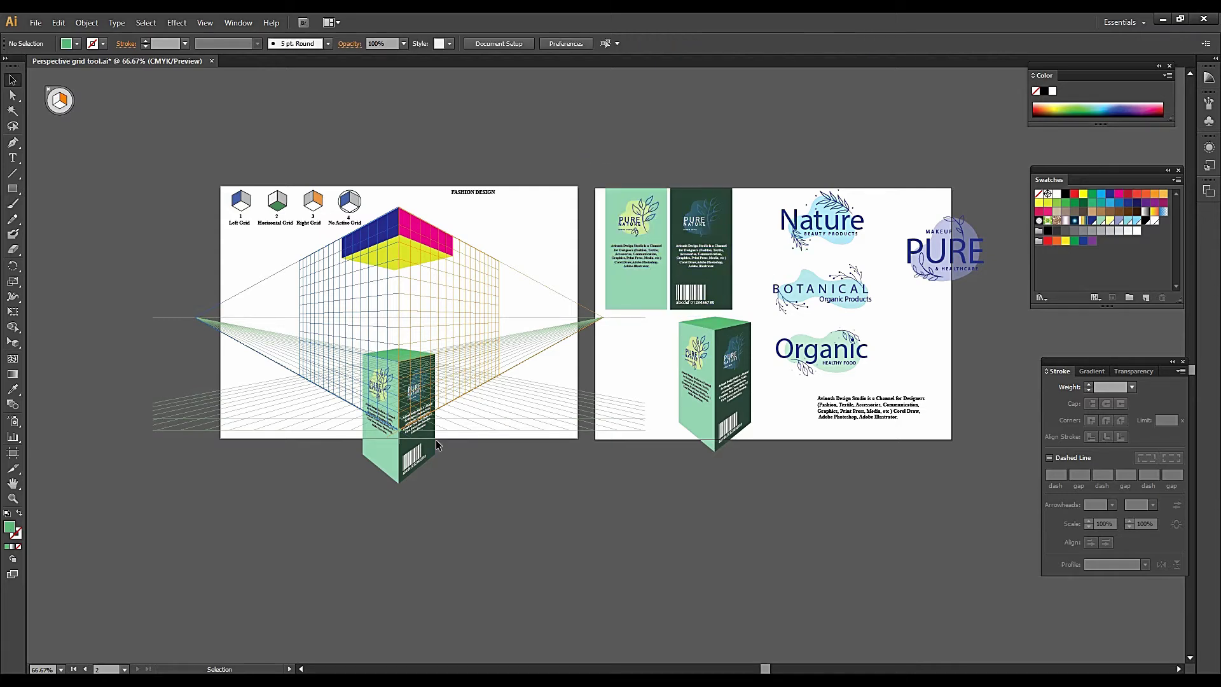
Delete the original package box with its top face and the blue, pink and yellow box from the perspective grid.
{"action": "scroll", "coordinate": [413, 394], "scroll_direction": "up", "scroll_amount": 1}
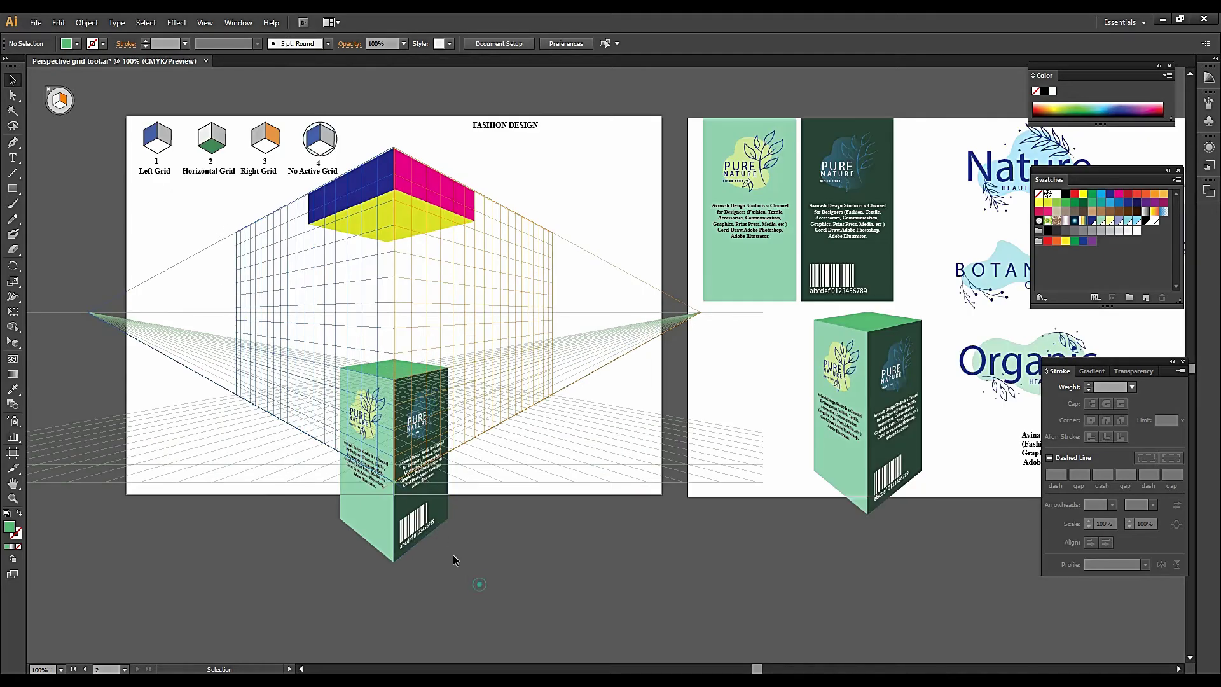
{"action": "left_click", "coordinate": [338, 383]}
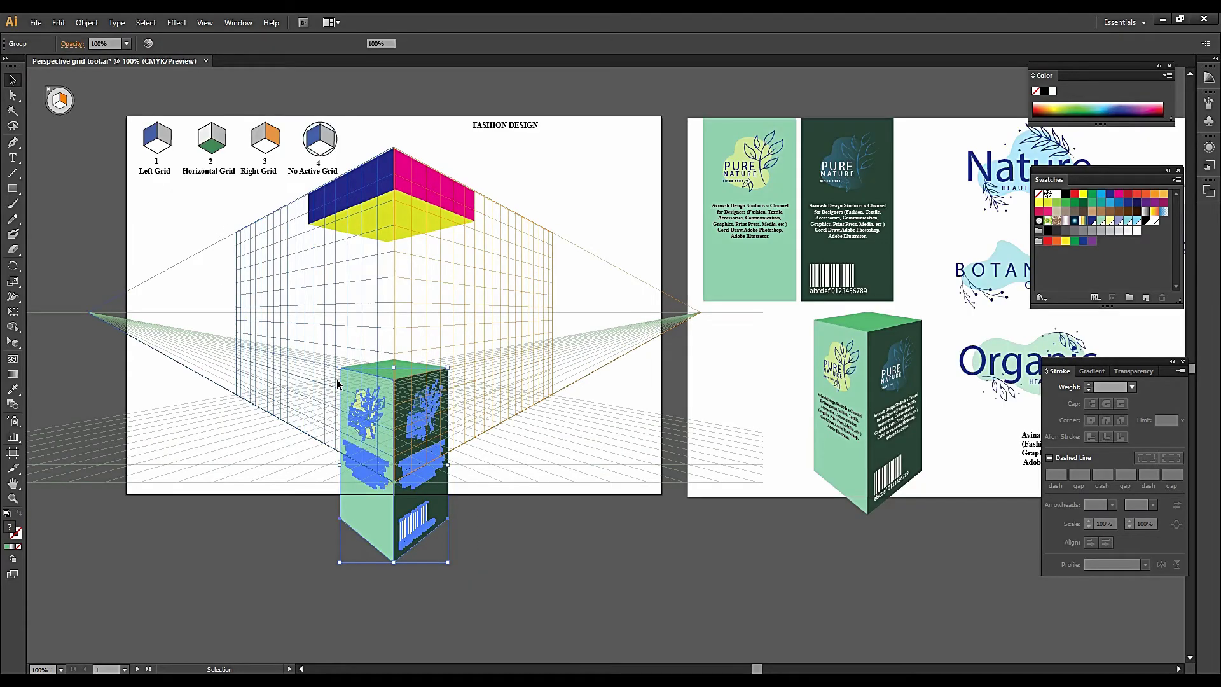
{"action": "key", "text": "Delete"}
{"action": "left_click", "coordinate": [362, 152]}
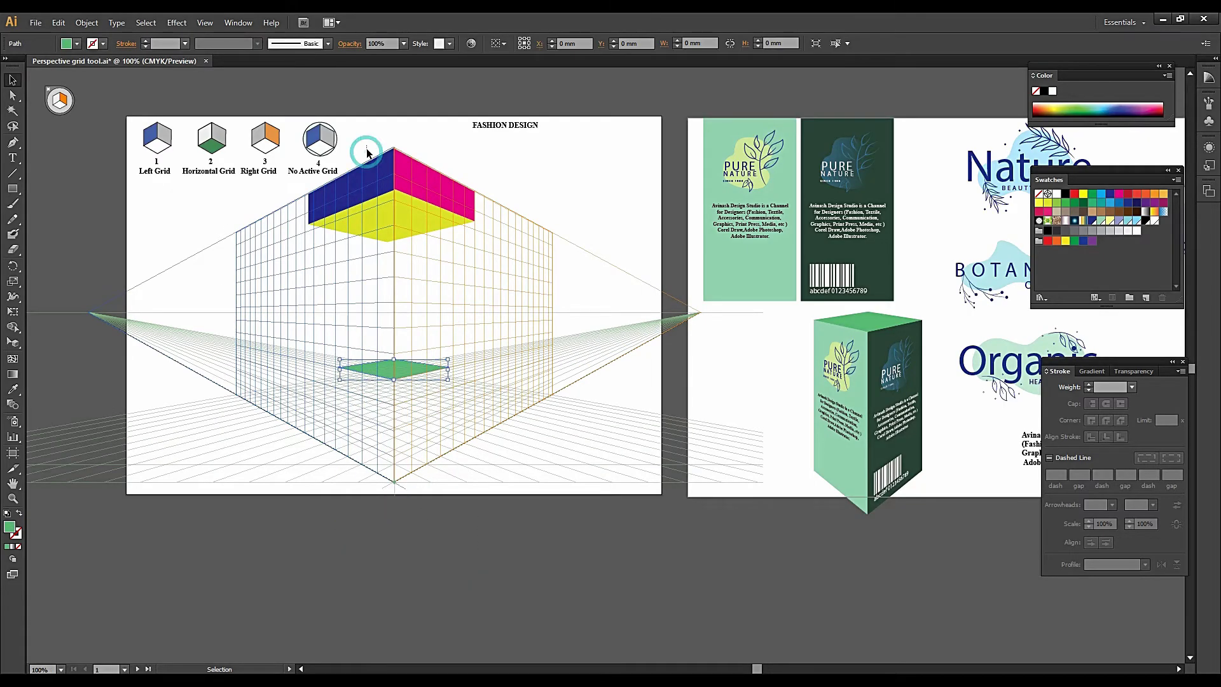
{"action": "left_click_drag", "start_coordinate": [436, 543], "coordinate": [384, 168]}
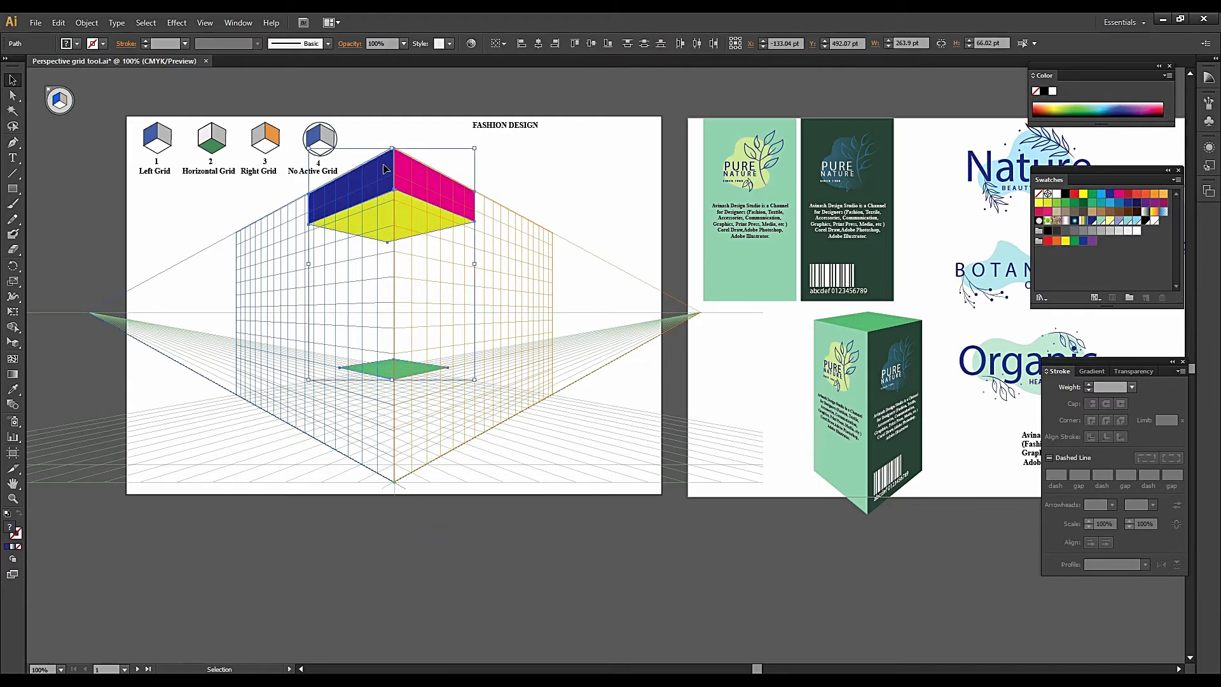
{"action": "key", "text": "Delete"}
{"action": "key", "text": "ctrl+="}
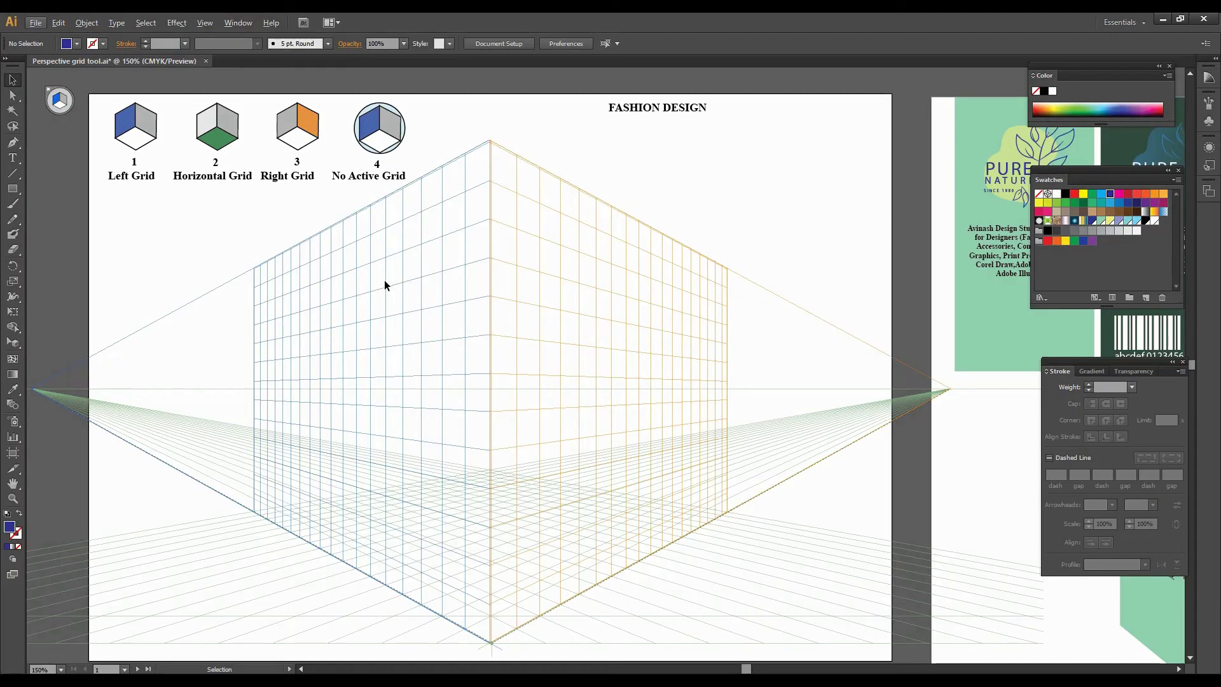
{"action": "scroll", "coordinate": [380, 275], "scroll_direction": "down", "scroll_amount": 1}
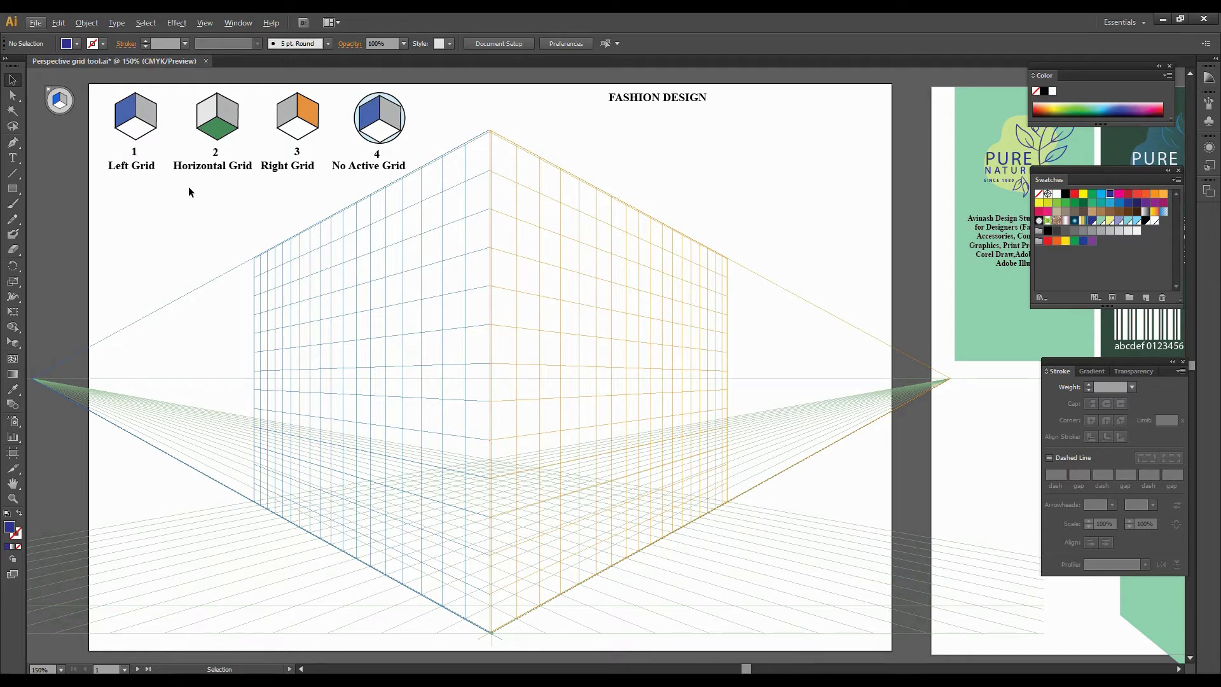
Draw a band about 427 × 86 pt along the left grid's upper edge, ending at the centre edge, and fill it light orange.
{"action": "left_click", "coordinate": [12, 189]}
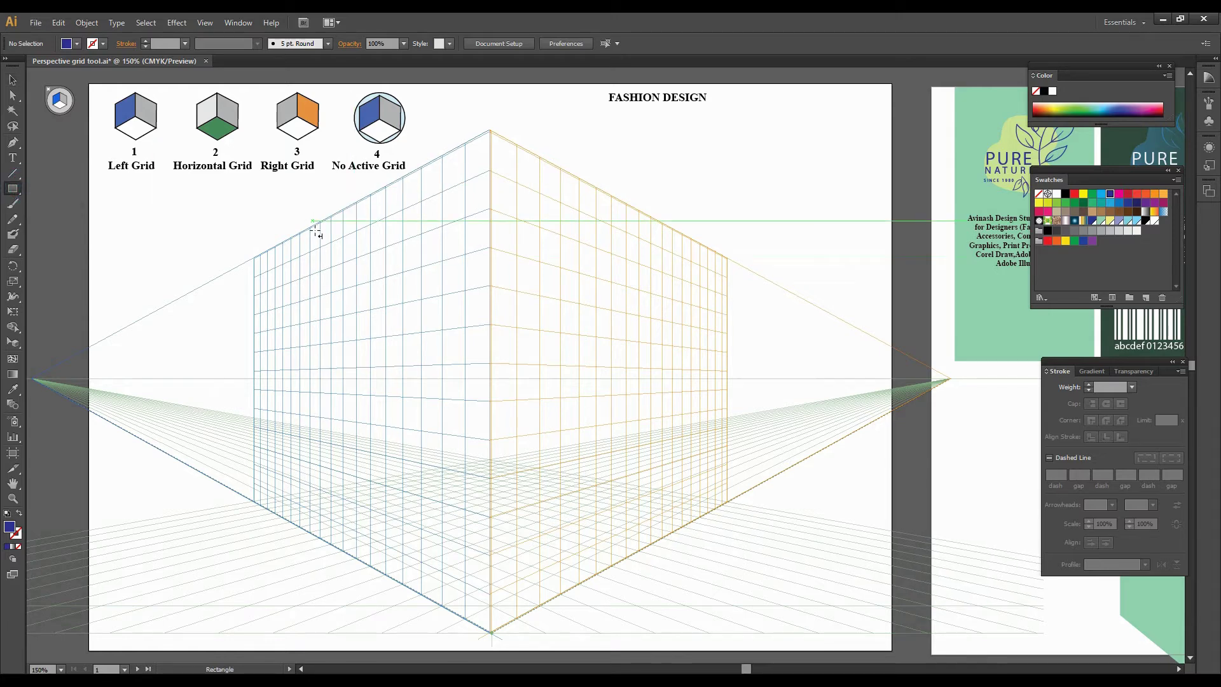
{"action": "left_click_drag", "start_coordinate": [313, 223], "coordinate": [491, 211]}
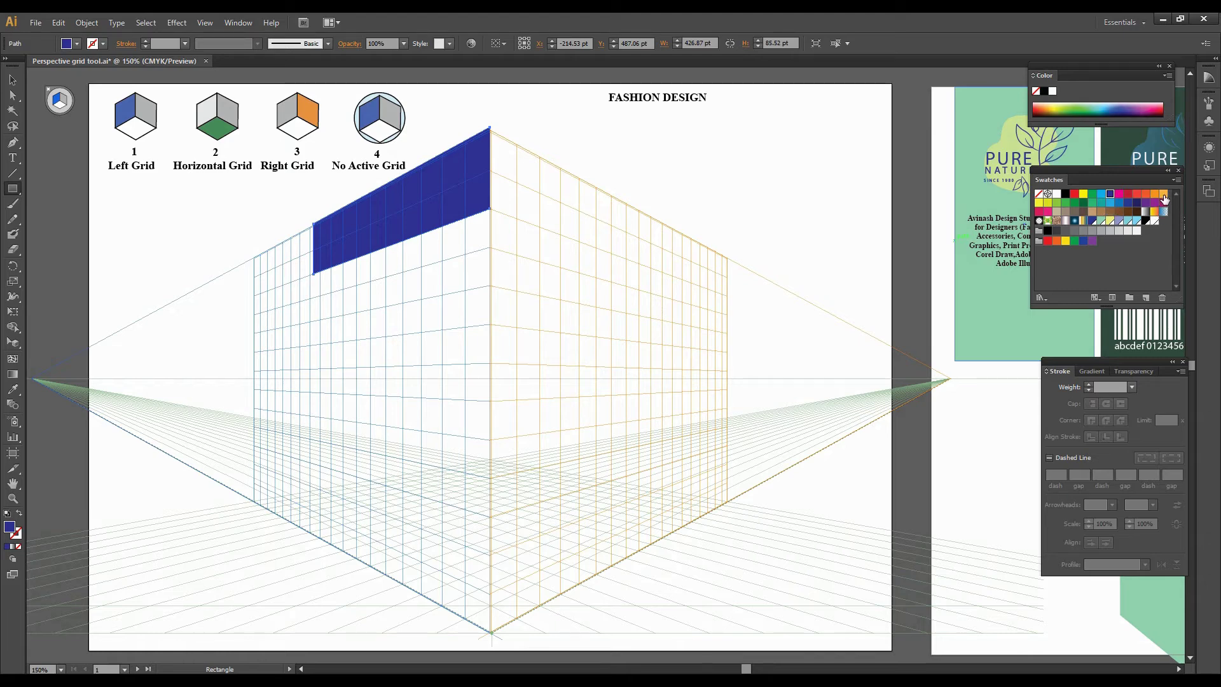
{"action": "left_click", "coordinate": [1162, 194]}
Place the FASHION DESIGN text in perspective on the left grid and enlarge it to fill the orange band.
{"action": "left_click", "coordinate": [10, 83]}
{"action": "left_click", "coordinate": [639, 100]}
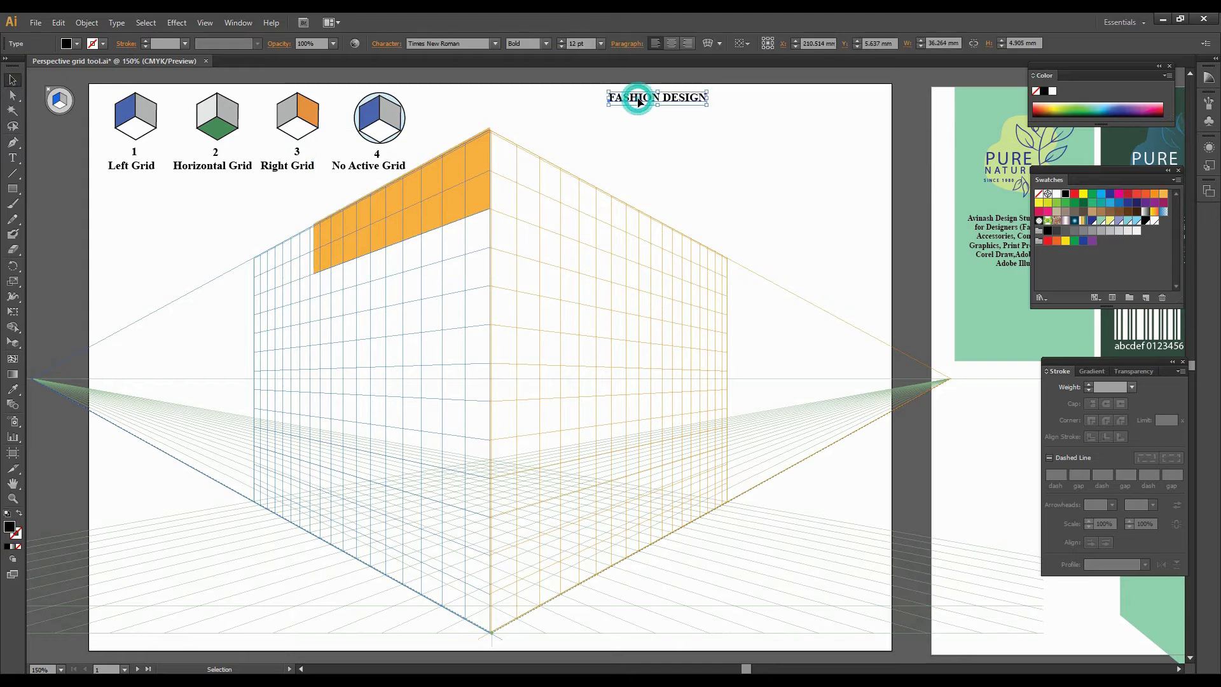
{"action": "left_click", "coordinate": [14, 344]}
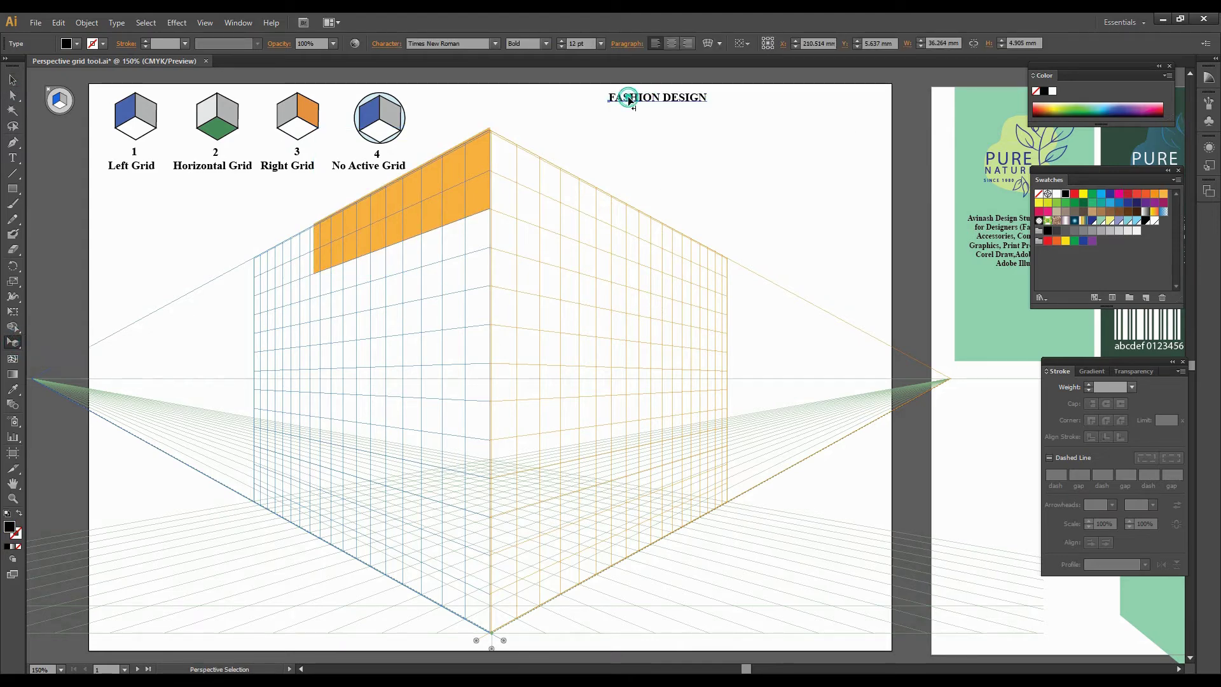
{"action": "left_click_drag", "start_coordinate": [627, 97], "coordinate": [321, 224]}
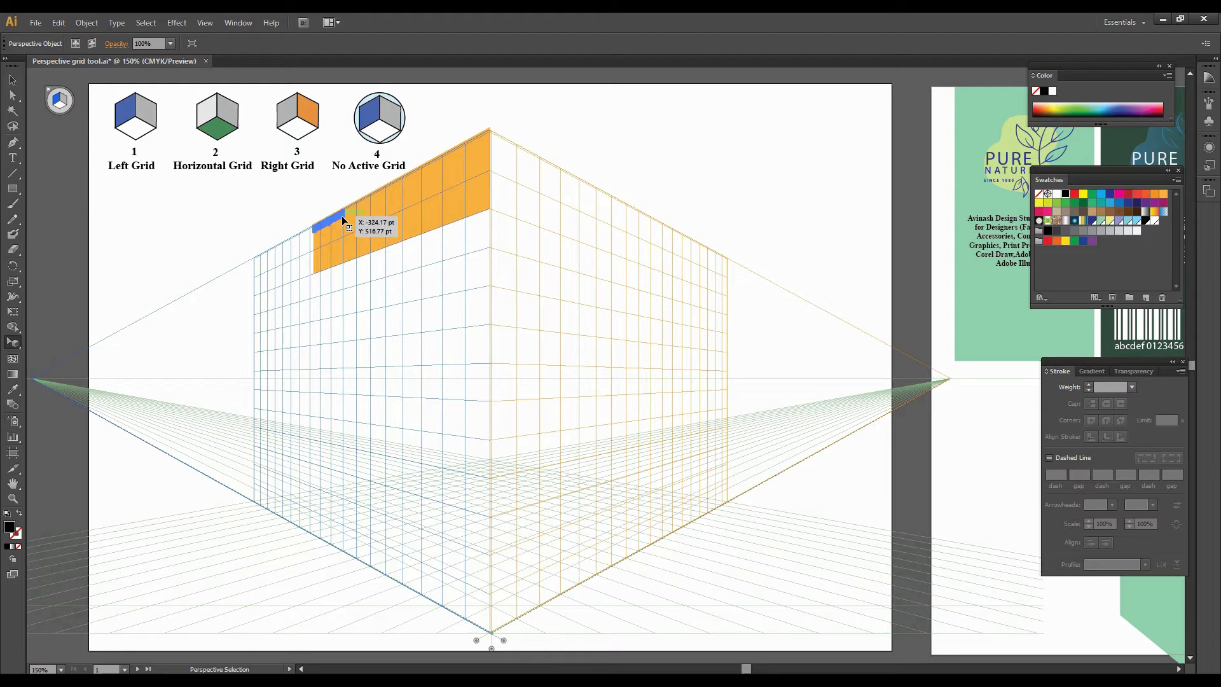
{"action": "left_click_drag", "start_coordinate": [343, 219], "coordinate": [491, 214]}
{"action": "scroll", "coordinate": [572, 254], "scroll_direction": "up", "scroll_amount": 1}
{"action": "left_click", "coordinate": [585, 122]}
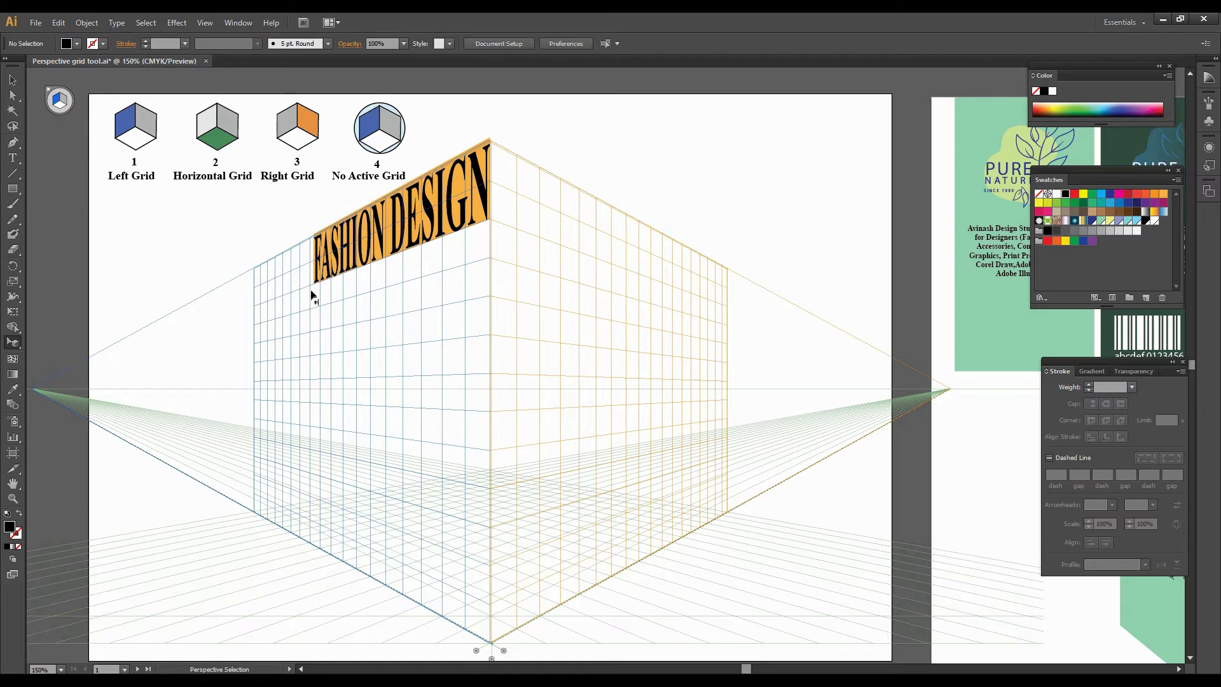
Draw a wall about 424 × 446 pt on the left grid from the orange band down to the ground and fill it yellow-green.
{"action": "left_click", "coordinate": [12, 189]}
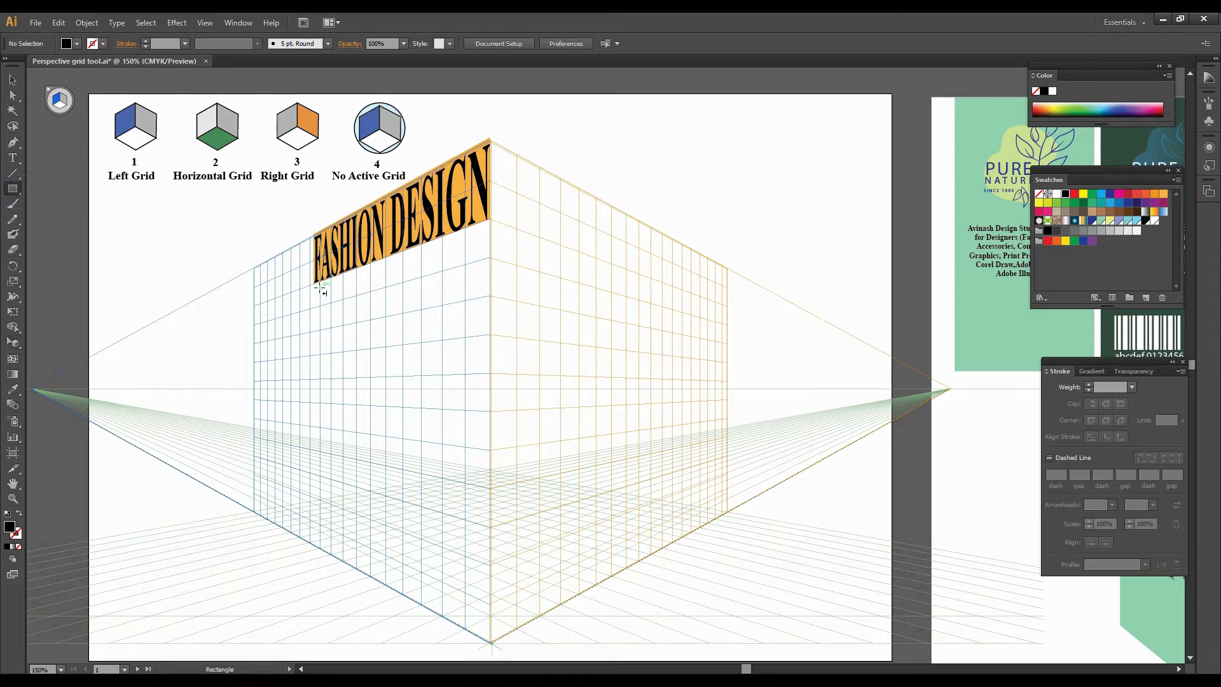
{"action": "left_click_drag", "start_coordinate": [314, 281], "coordinate": [493, 641]}
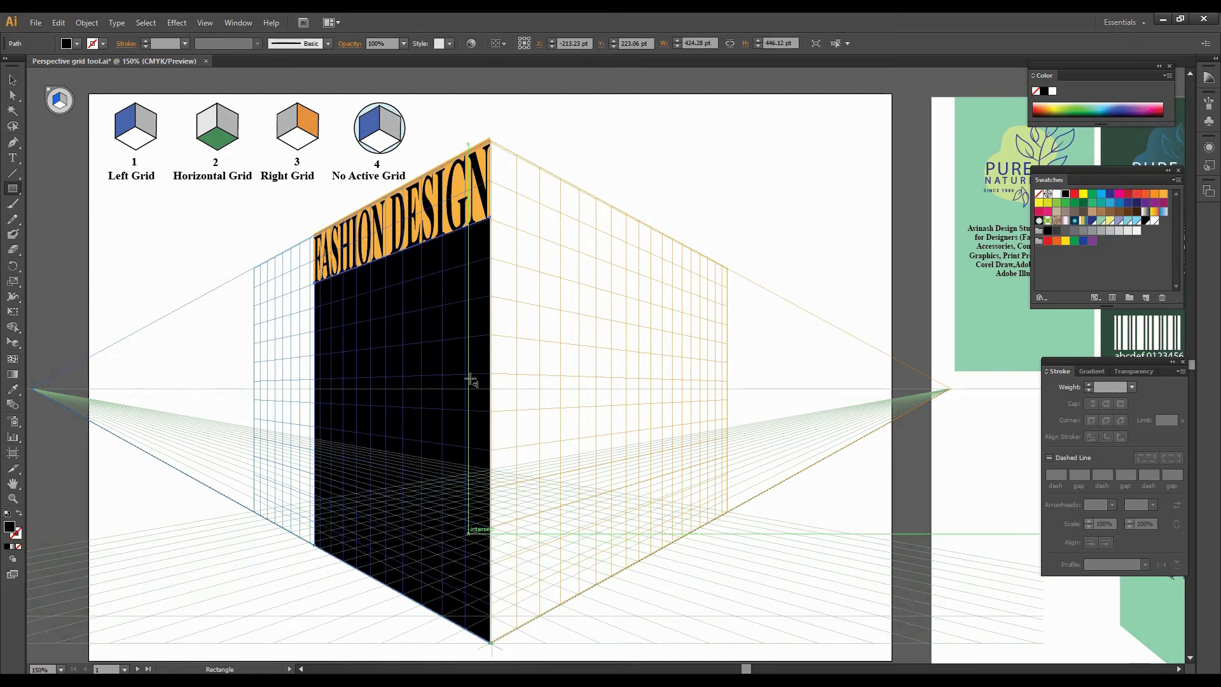
{"action": "left_click", "coordinate": [1092, 194]}
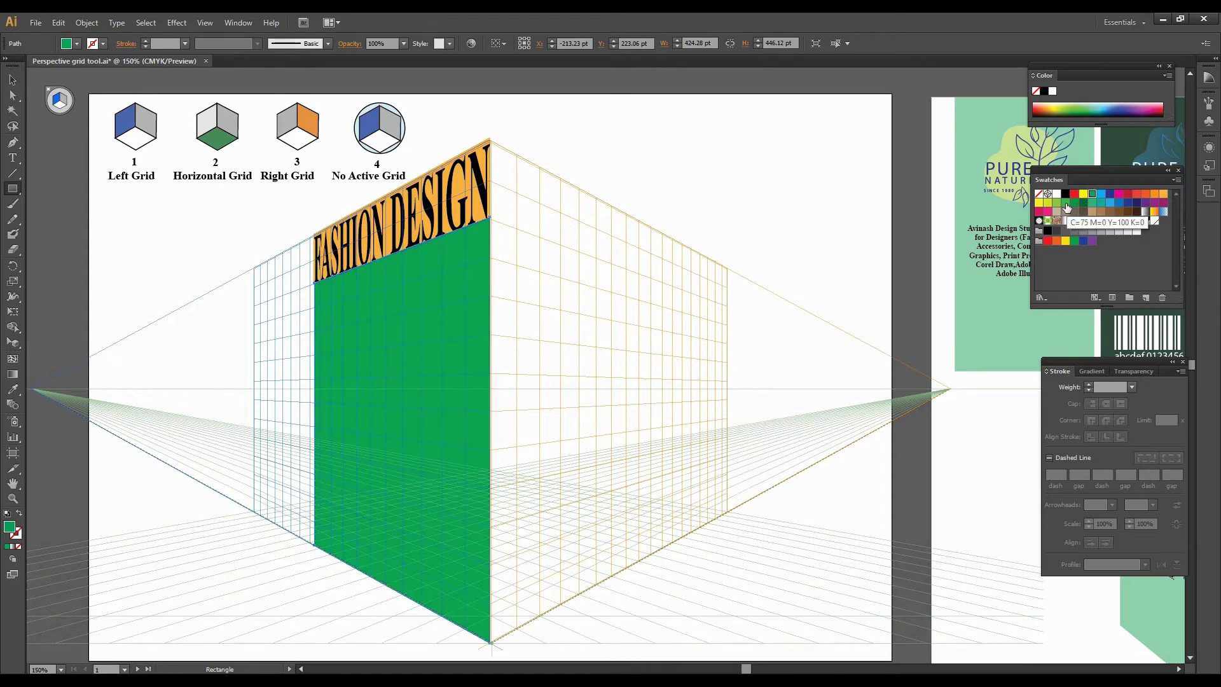
{"action": "left_click", "coordinate": [1064, 203]}
{"action": "left_click", "coordinate": [1056, 202]}
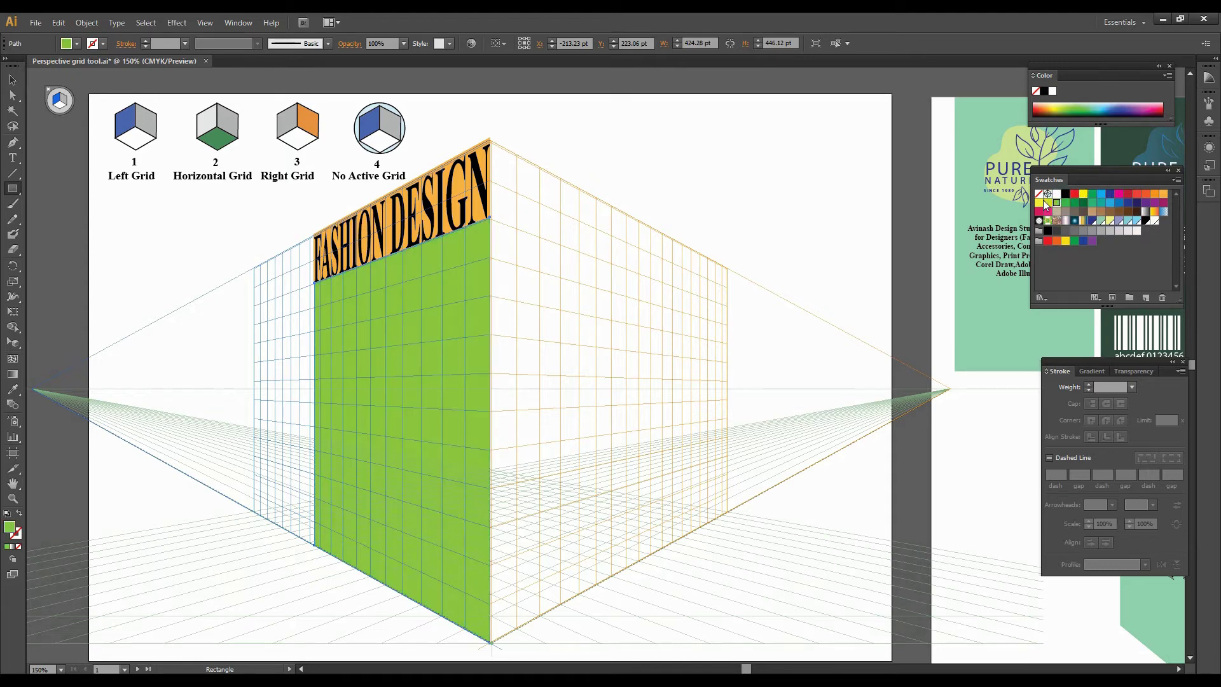
{"action": "left_click", "coordinate": [1047, 202]}
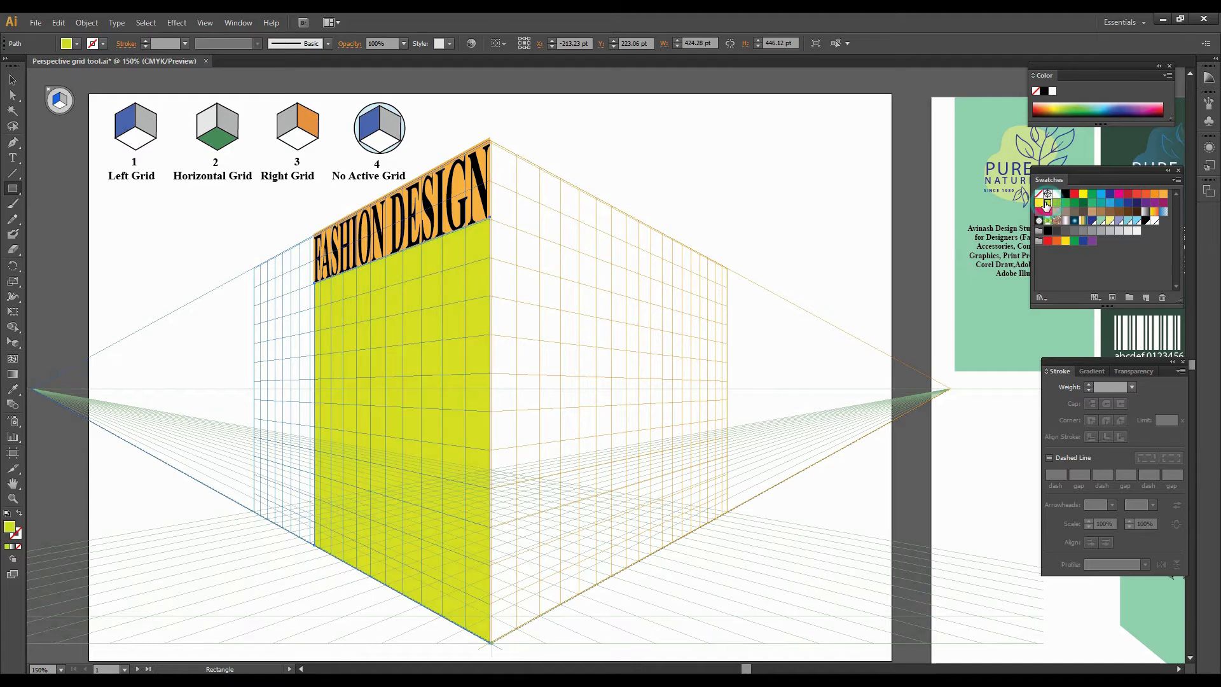
{"action": "left_click", "coordinate": [12, 80]}
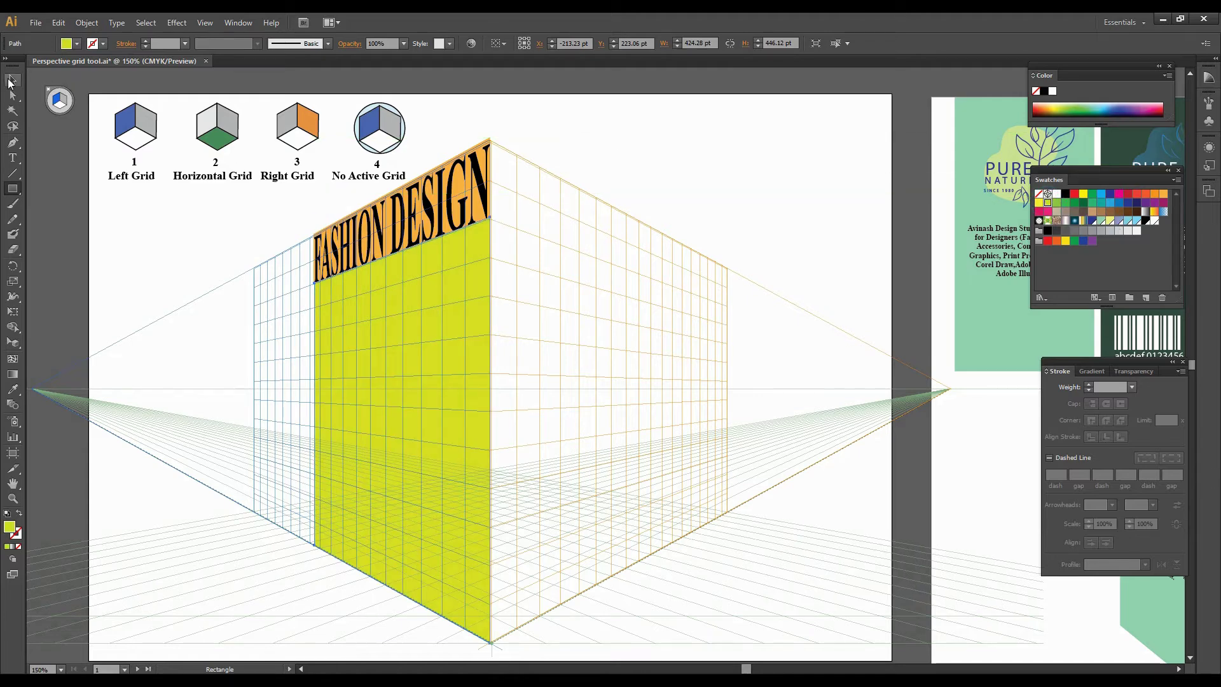
{"action": "left_click", "coordinate": [639, 126]}
Draw a wall about 724 × 444 pt on the right grid, starting level with the yellow-green wall's top, and fill it light green.
{"action": "left_click", "coordinate": [12, 188]}
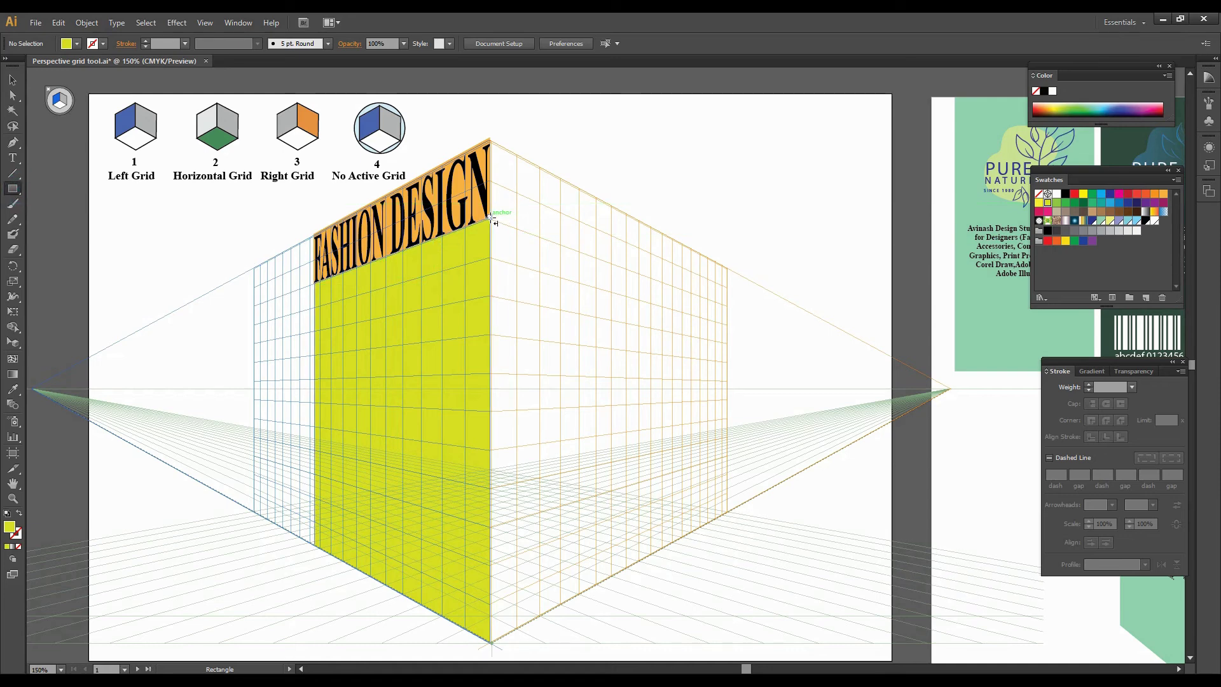
{"action": "left_click", "coordinate": [64, 100]}
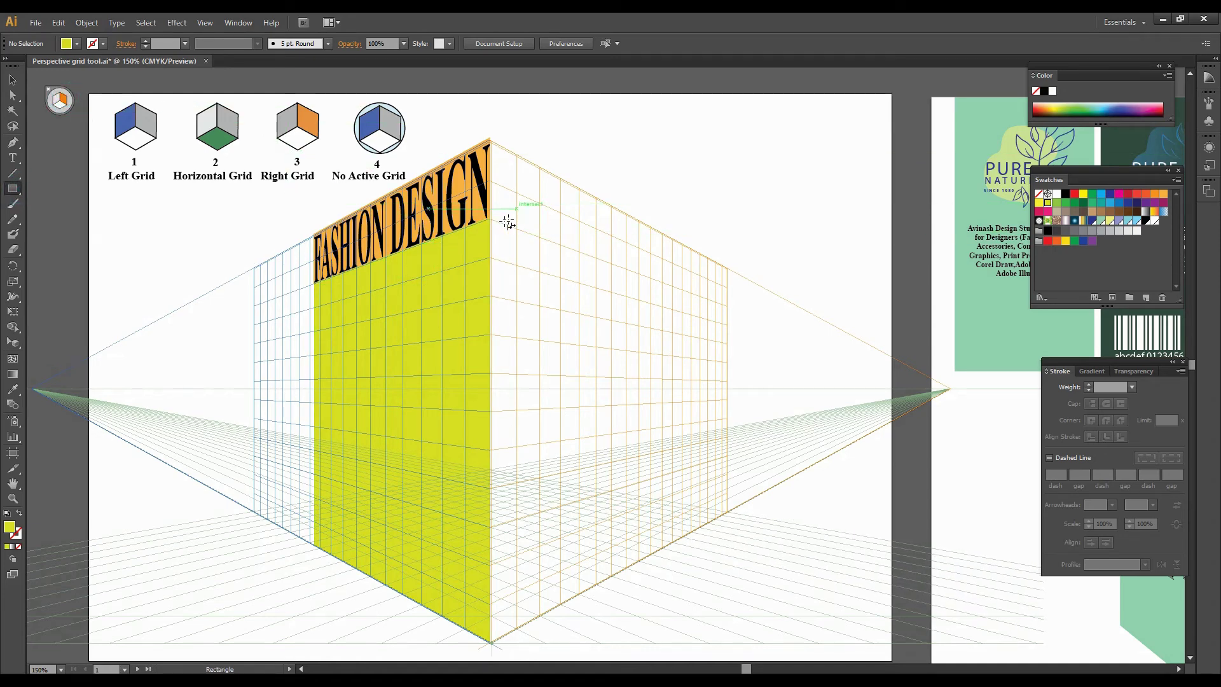
{"action": "left_click_drag", "start_coordinate": [491, 218], "coordinate": [727, 511]}
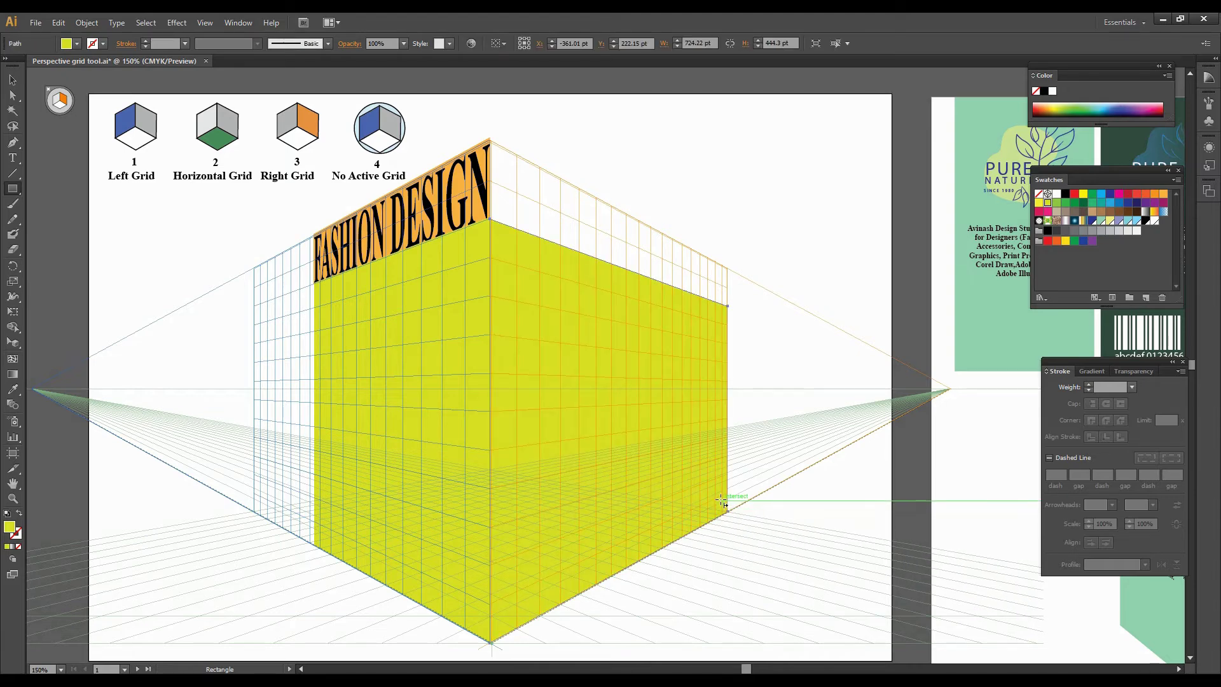
{"action": "left_click", "coordinate": [1057, 204]}
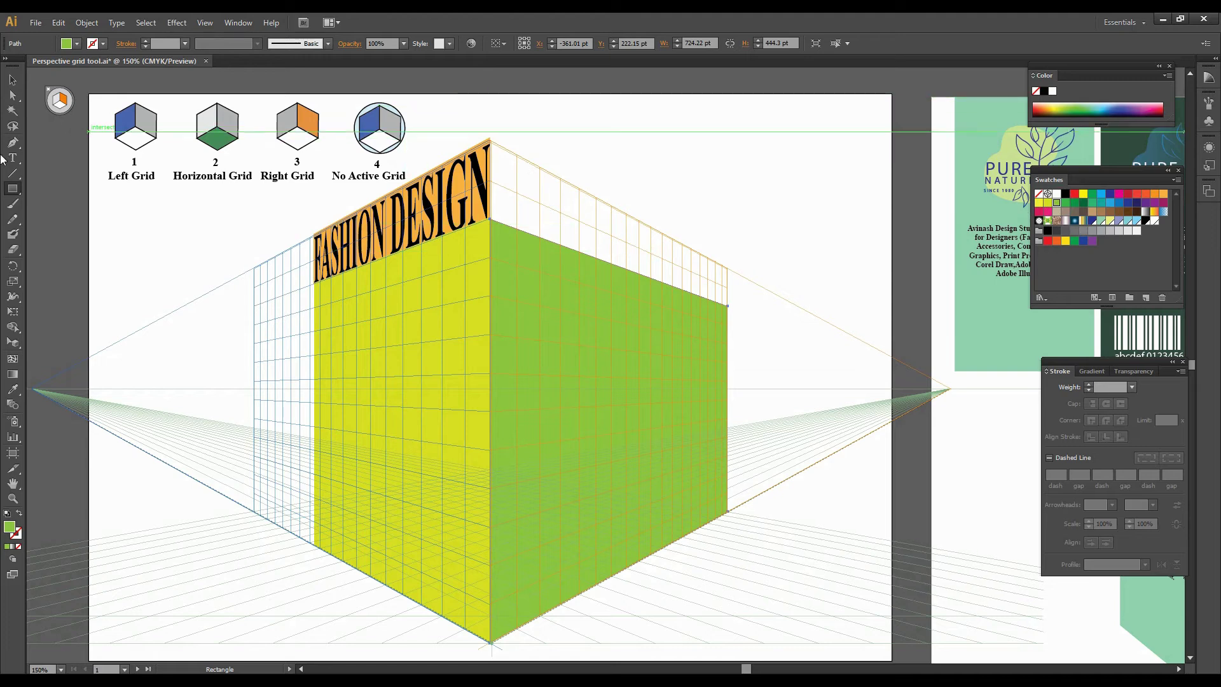
Draw a rectangle about 84 × 84 pt on the right grid above the light green wall at the centre edge, and fill it blue.
{"action": "left_click", "coordinate": [13, 190]}
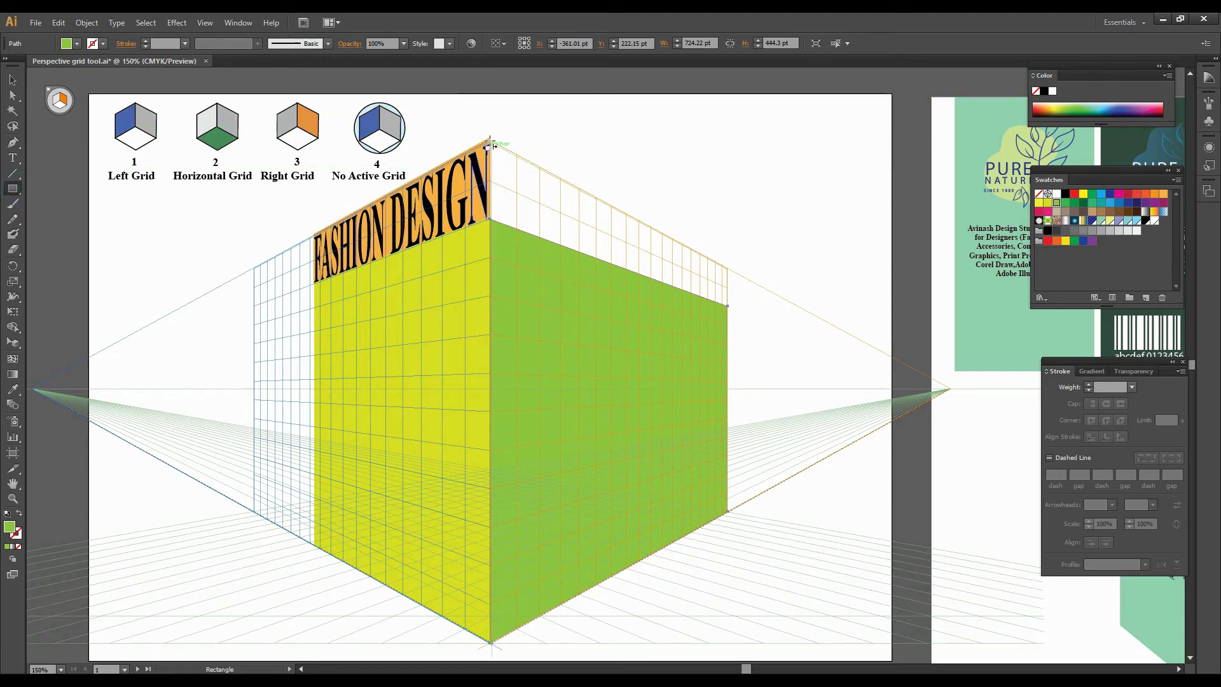
{"action": "left_click_drag", "start_coordinate": [490, 140], "coordinate": [543, 242]}
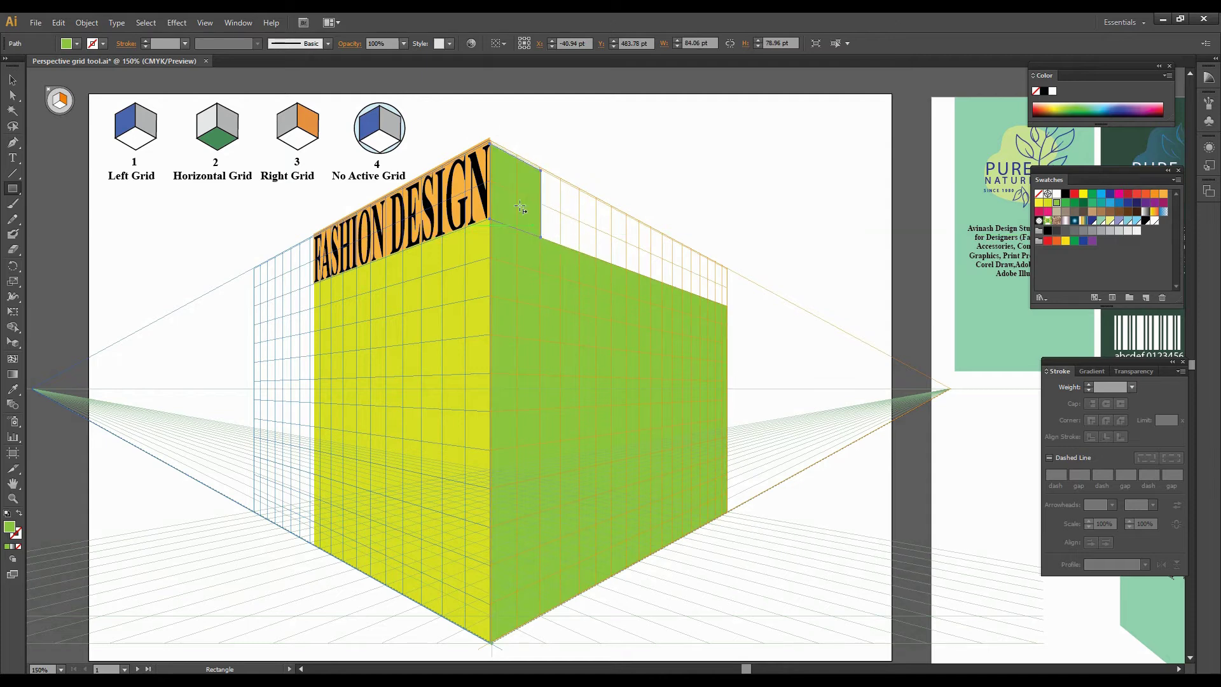
{"action": "left_click", "coordinate": [1101, 194]}
Try duplicating the blue rectangle along the right grid with the regular Selection tool, and undo both copies.
{"action": "key", "text": "v"}
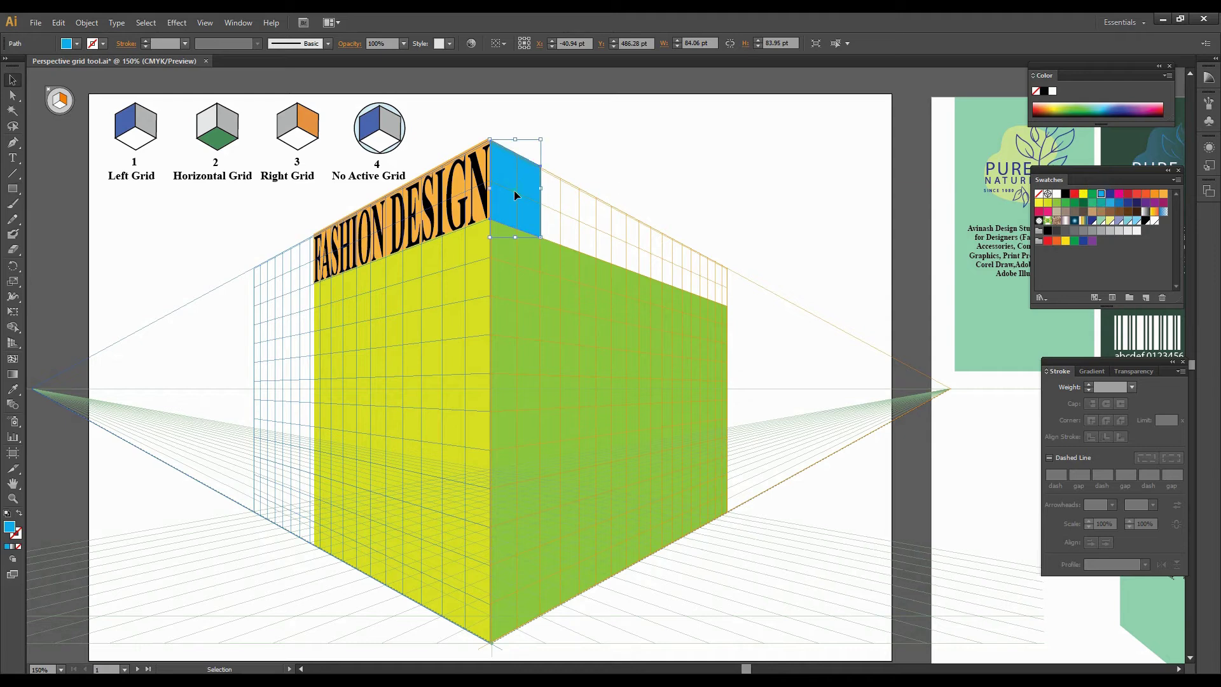
{"action": "left_click_drag", "start_coordinate": [514, 190], "coordinate": [675, 236]}
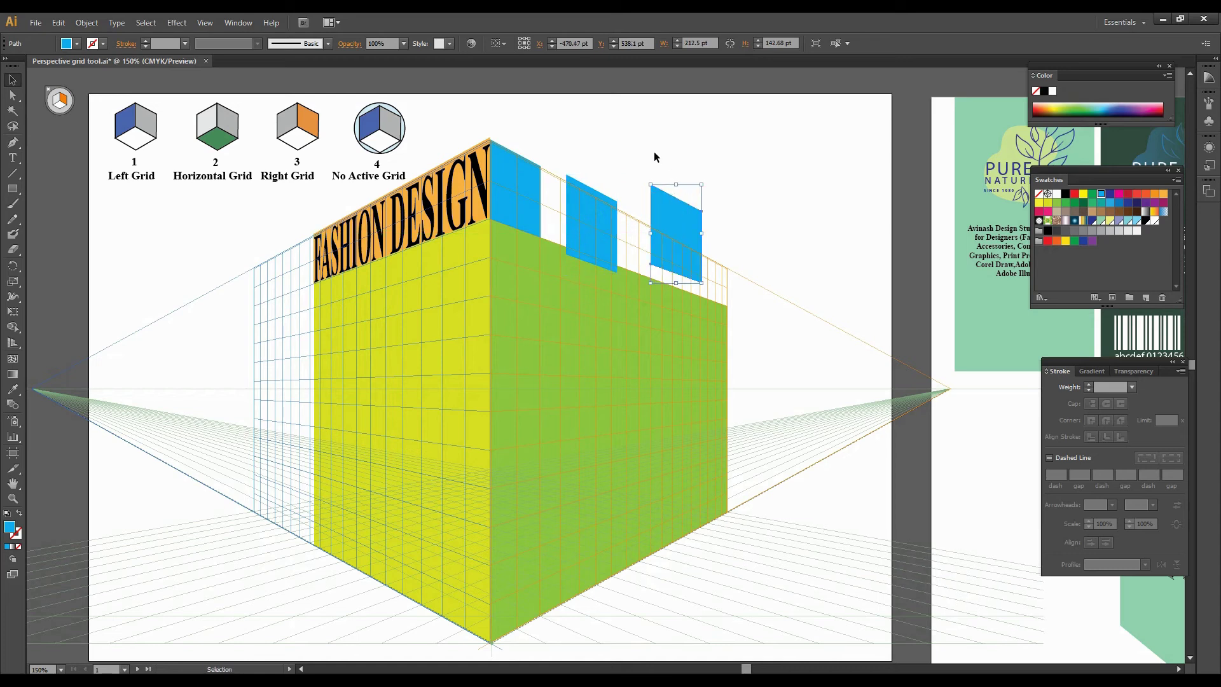
{"action": "key", "text": "ctrl+z"}
{"action": "key", "text": "ctrl+z"}
{"action": "left_click", "coordinate": [636, 147]}
Duplicate the blue rectangle along the right grid with the Perspective Selection tool, repeating the copy three more times to the wall's far end.
{"action": "left_click", "coordinate": [12, 342]}
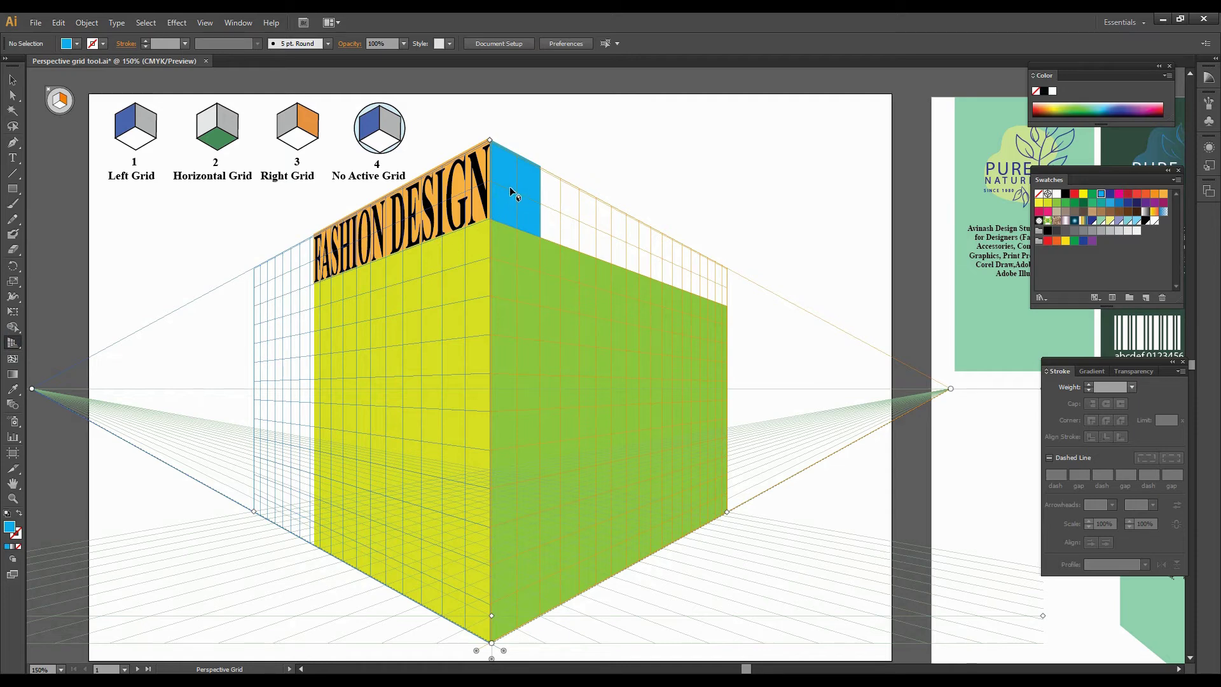
{"action": "left_click", "coordinate": [13, 342]}
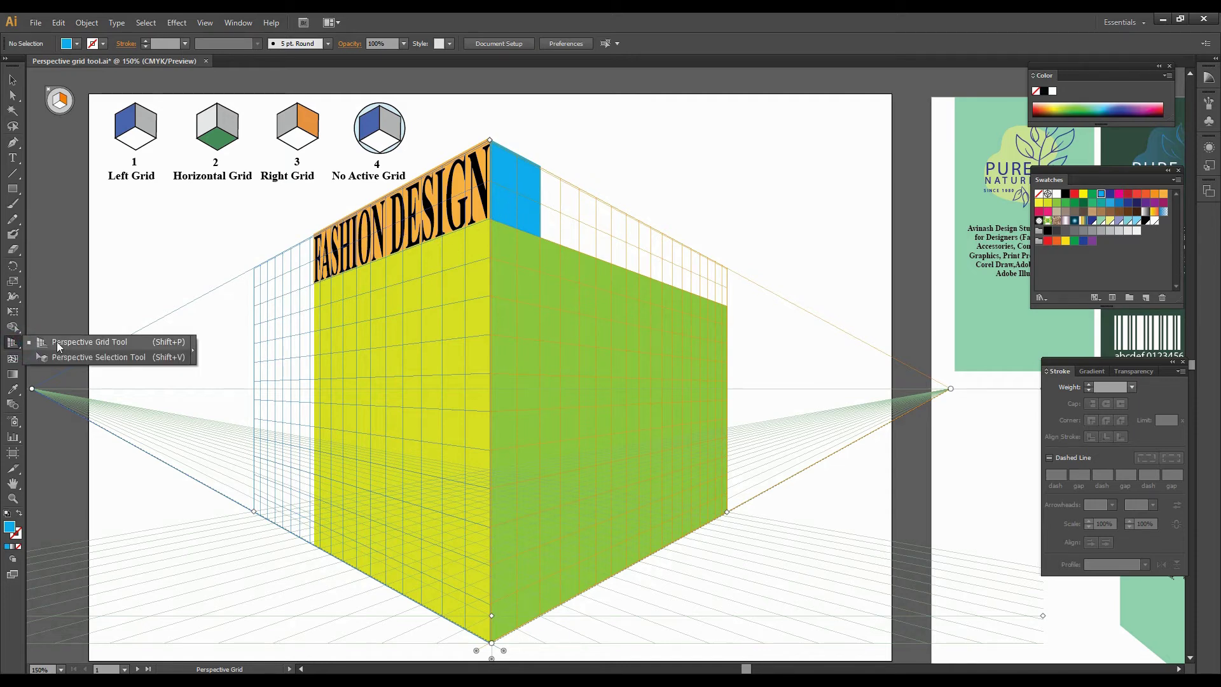
{"action": "left_click", "coordinate": [57, 343]}
{"action": "left_click", "coordinate": [13, 342]}
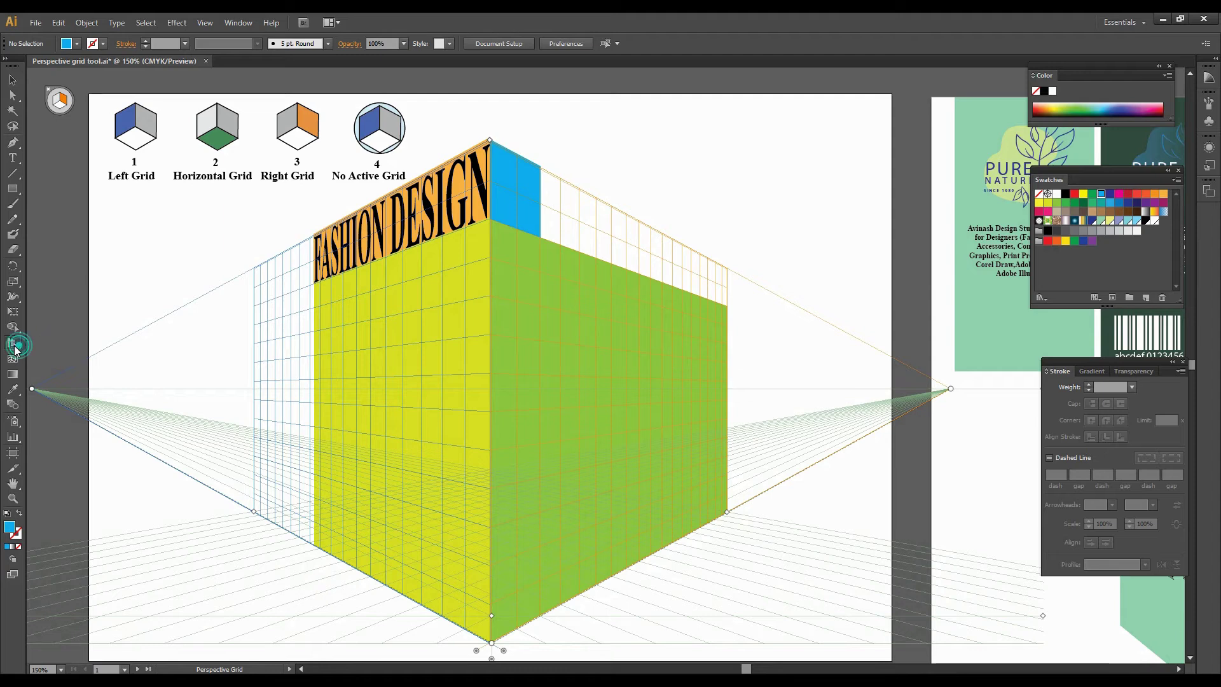
{"action": "left_click", "coordinate": [52, 357]}
{"action": "left_click_drag", "start_coordinate": [523, 193], "coordinate": [587, 223]}
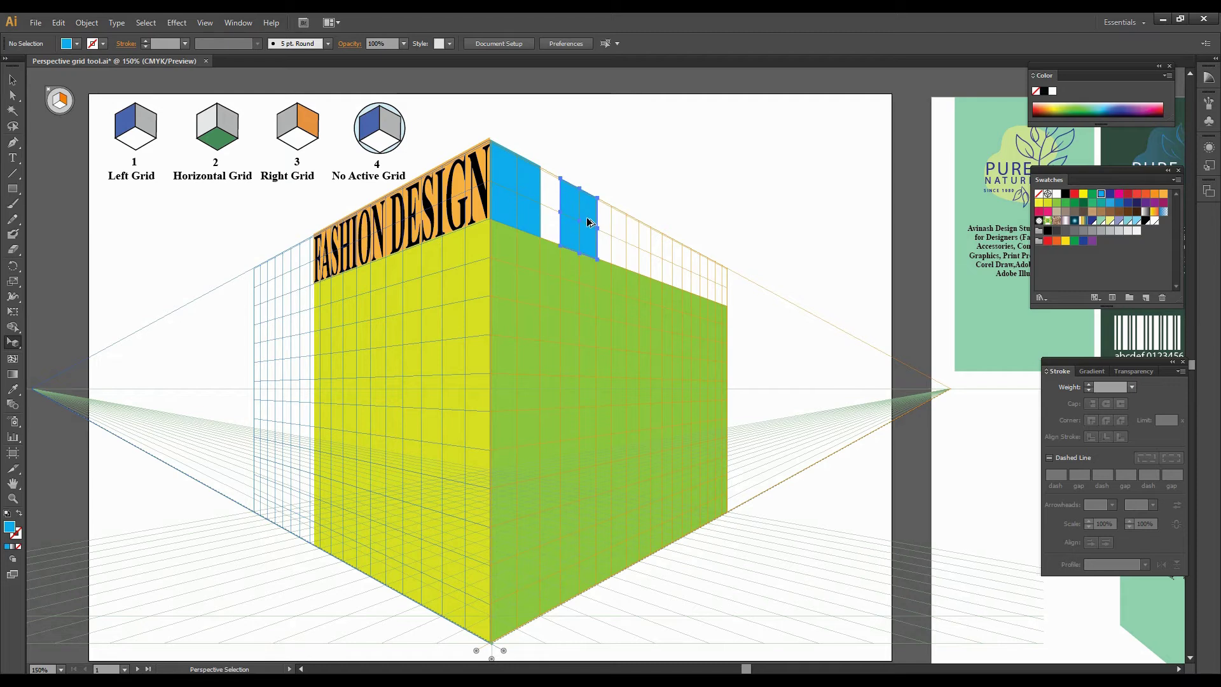
{"action": "key", "text": "ctrl+z"}
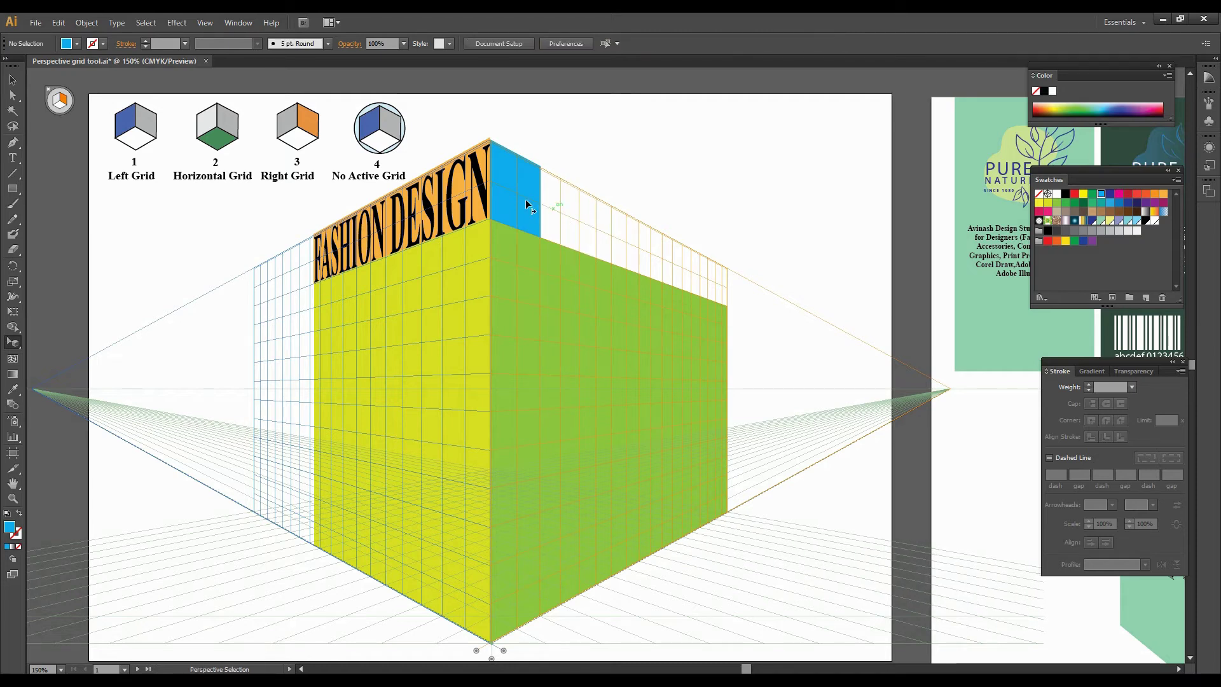
{"action": "left_click_drag", "start_coordinate": [525, 199], "coordinate": [600, 238]}
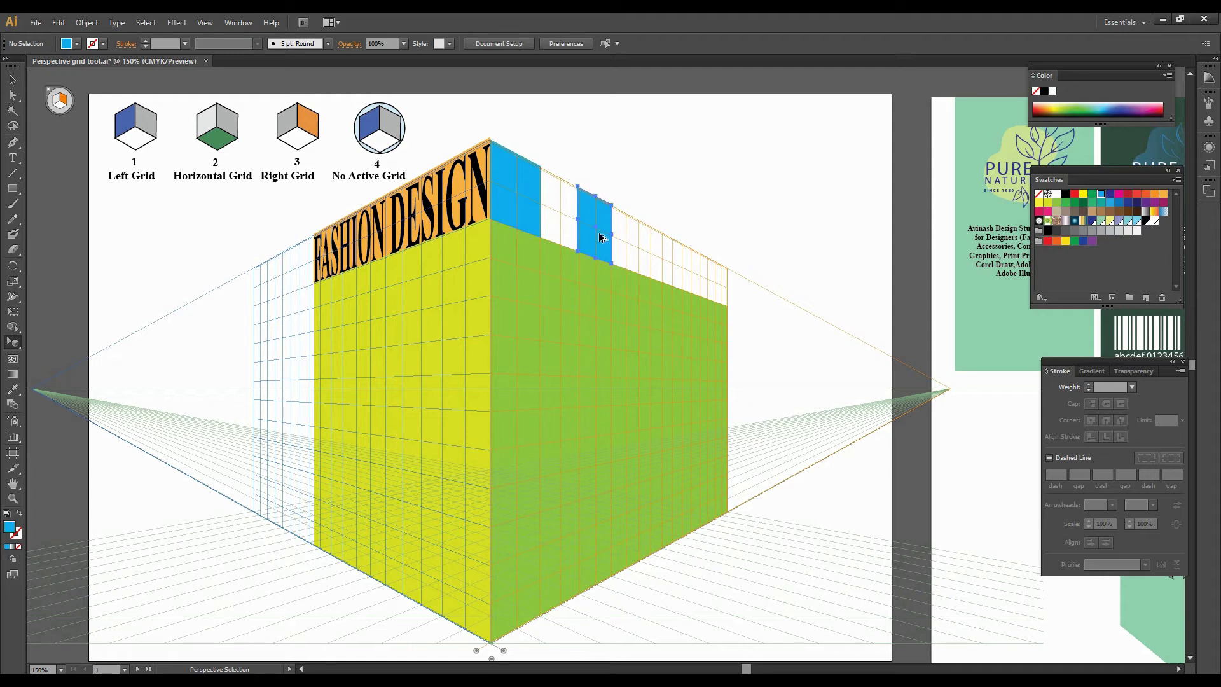
{"action": "key", "text": "ctrl"}
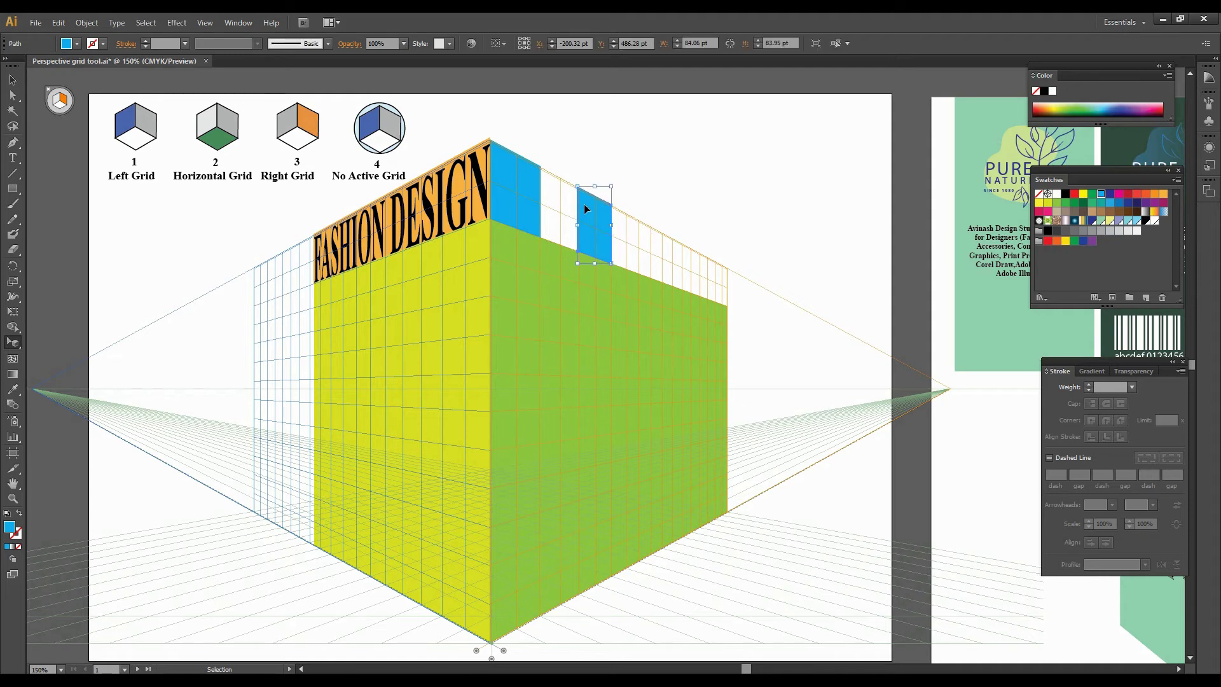
{"action": "key", "text": "ctrl+d"}
{"action": "key", "text": "ctrl+d"}
{"action": "key", "text": "ctrl+d"}
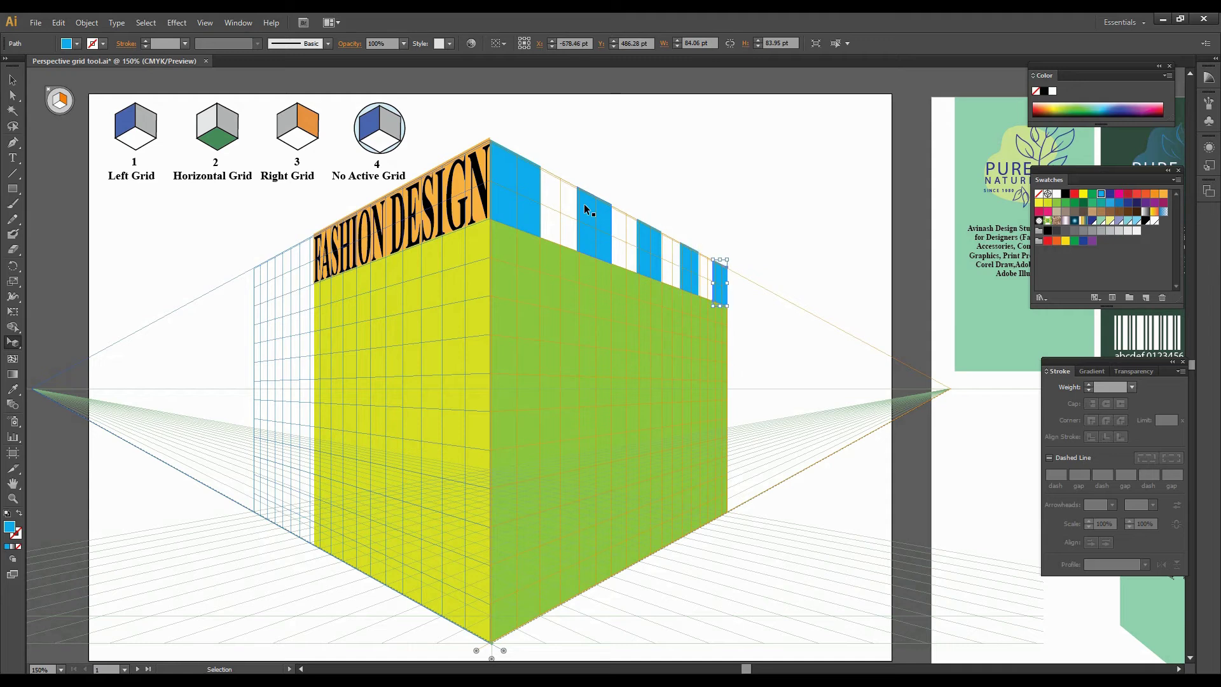
Draw a side face about 16 × 57 pt on the left grid at the second blue block's near edge and send it to back.
{"action": "key", "text": "shift+v"}
{"action": "left_click", "coordinate": [14, 341]}
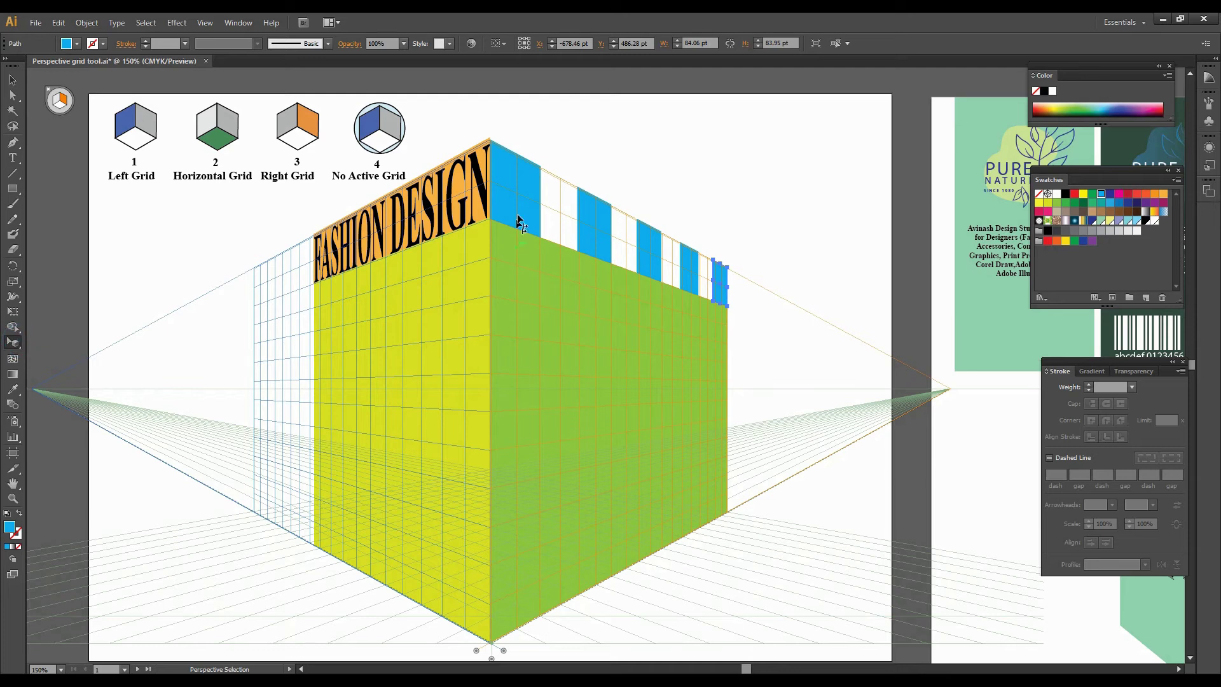
{"action": "left_click", "coordinate": [13, 190]}
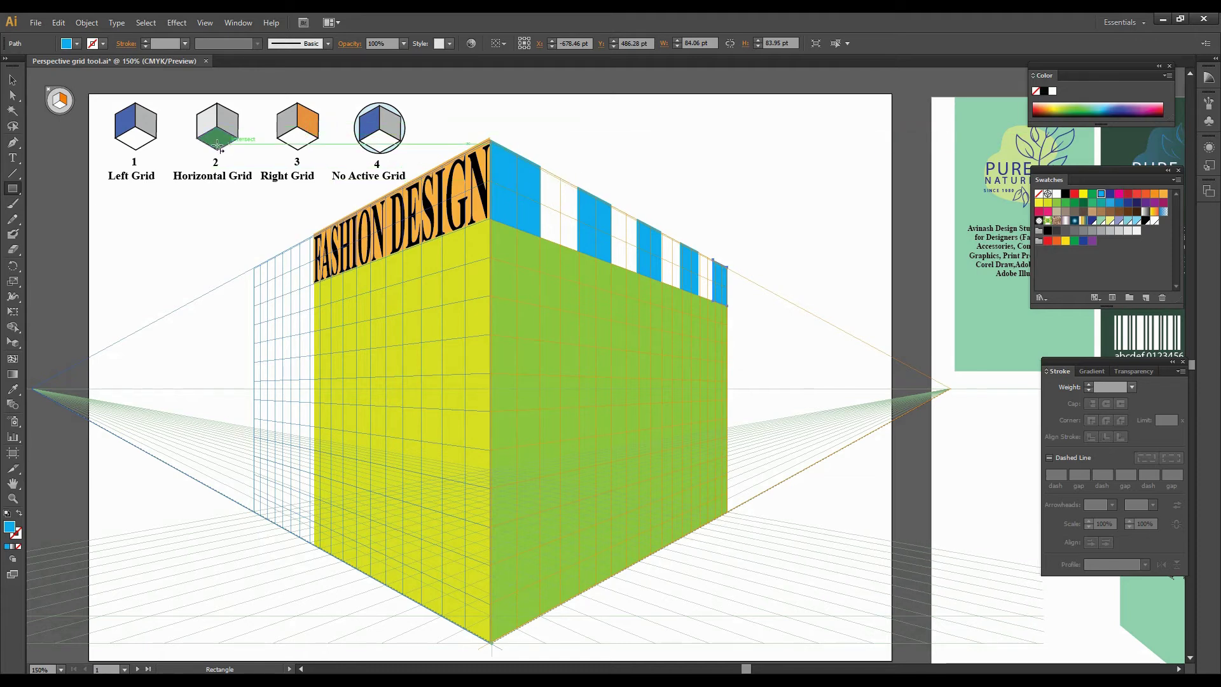
{"action": "left_click", "coordinate": [54, 102]}
{"action": "left_click_drag", "start_coordinate": [572, 188], "coordinate": [564, 257]}
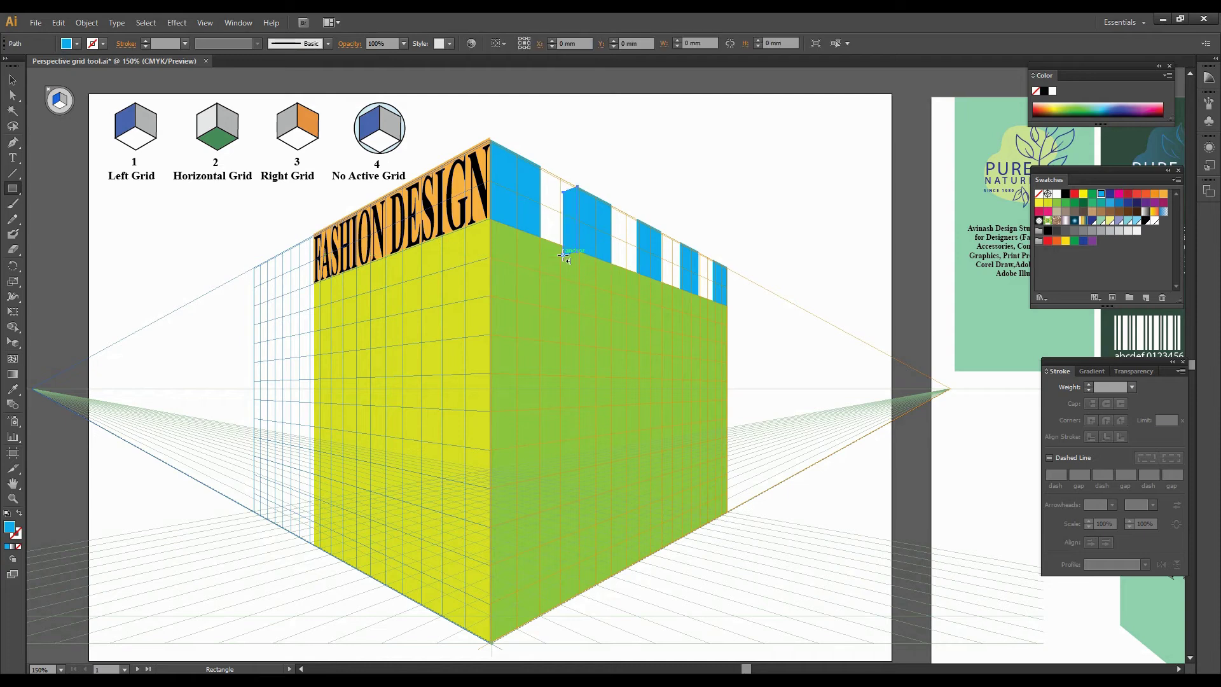
{"action": "right_click", "coordinate": [571, 207]}
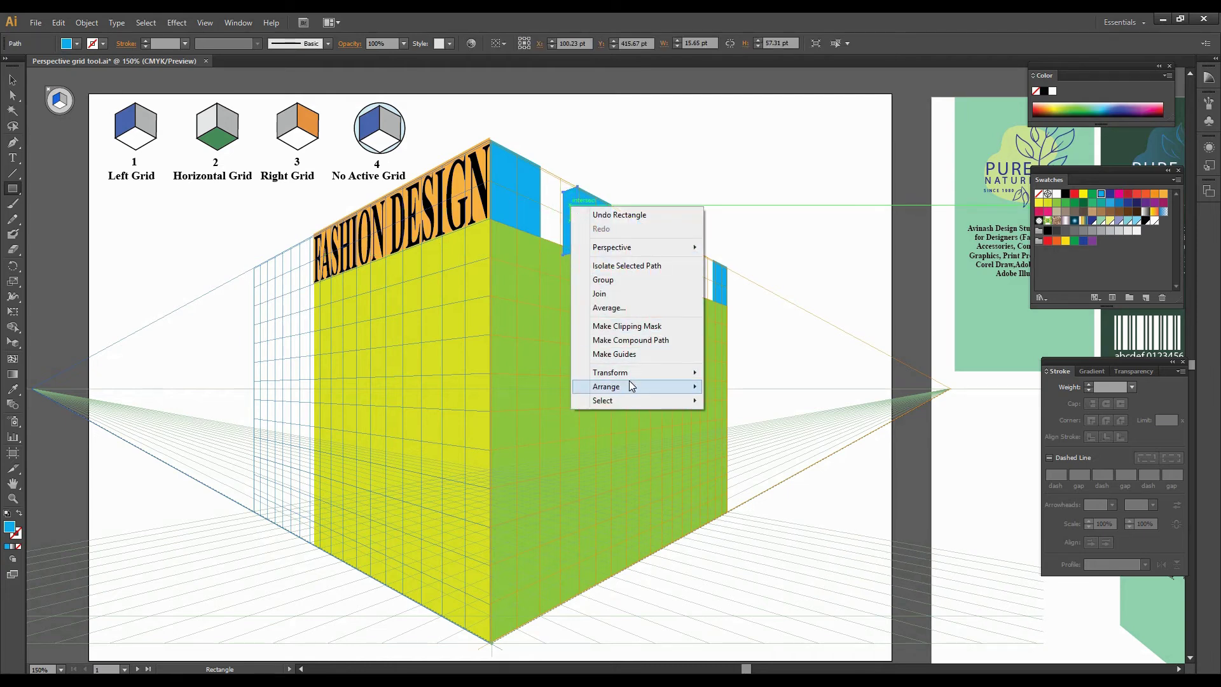
{"action": "mouse_move", "coordinate": [632, 387]}
{"action": "left_click", "coordinate": [765, 424]}
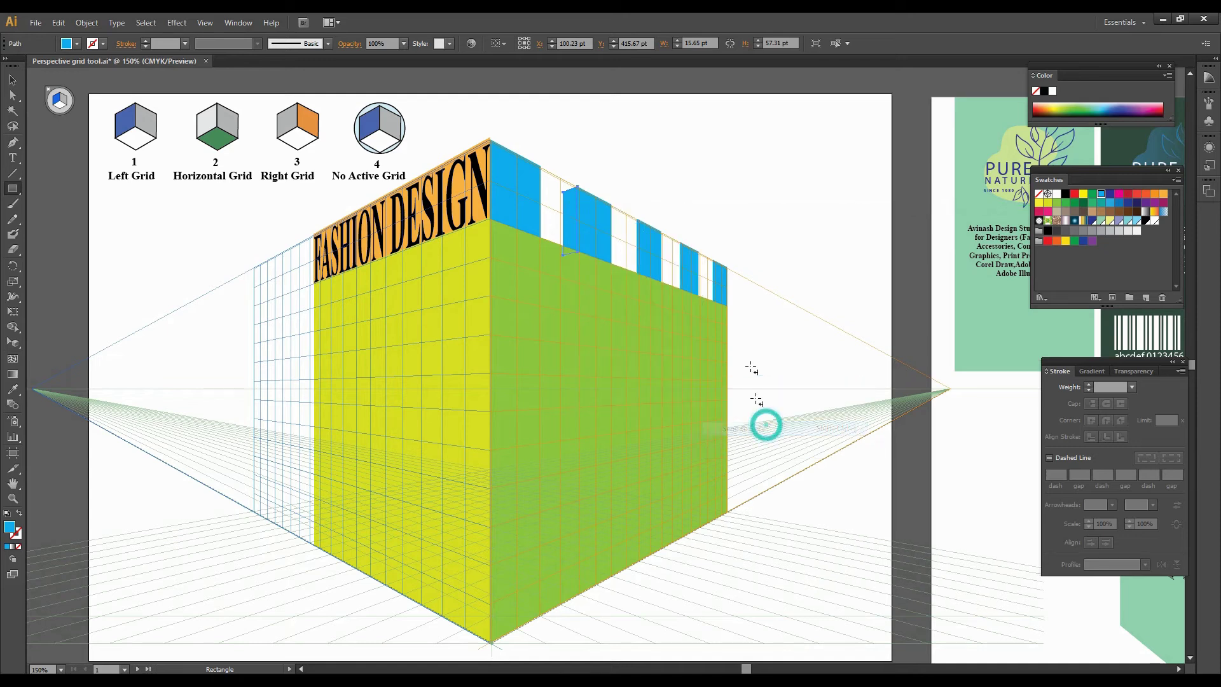
Fill the small side face yellow and copy it in perspective to the near edge of the third blue block.
{"action": "key", "text": "shift+v"}
{"action": "left_click", "coordinate": [1041, 203]}
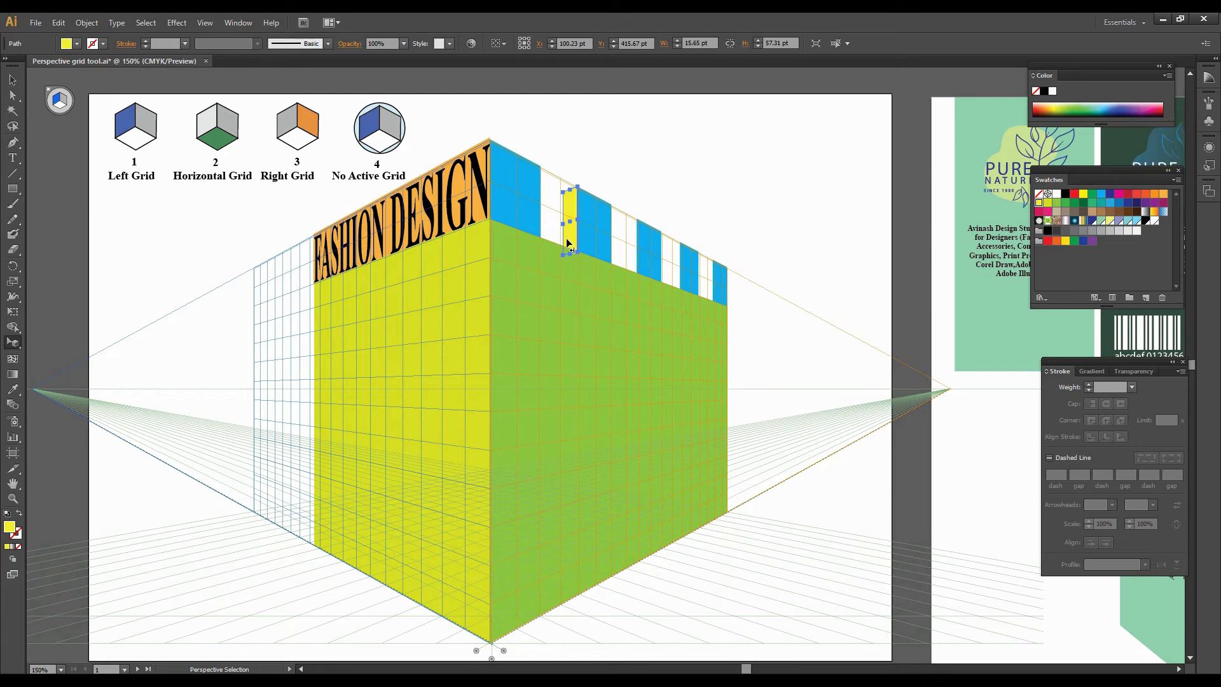
{"action": "left_click_drag", "start_coordinate": [568, 243], "coordinate": [623, 276]}
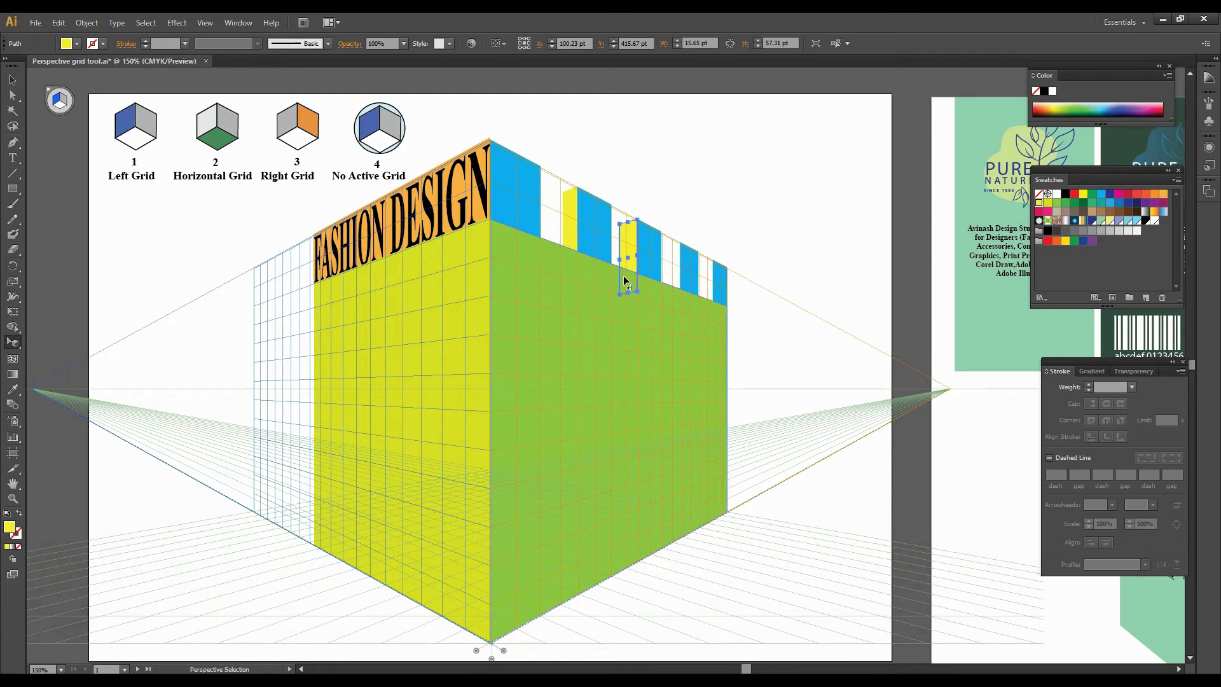
Try repeating the yellow face's copy with Transform Again and placing another copy at the fourth blue block, and undo both.
{"action": "key", "text": "ctrl"}
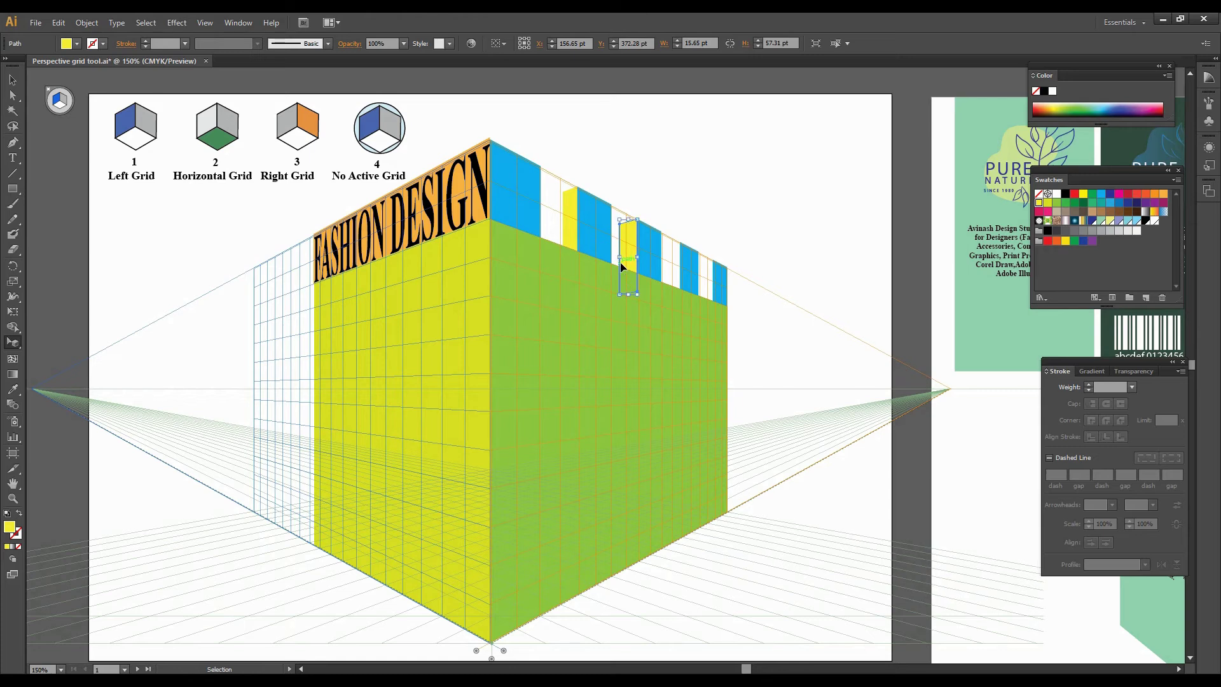
{"action": "key", "text": "ctrl+d"}
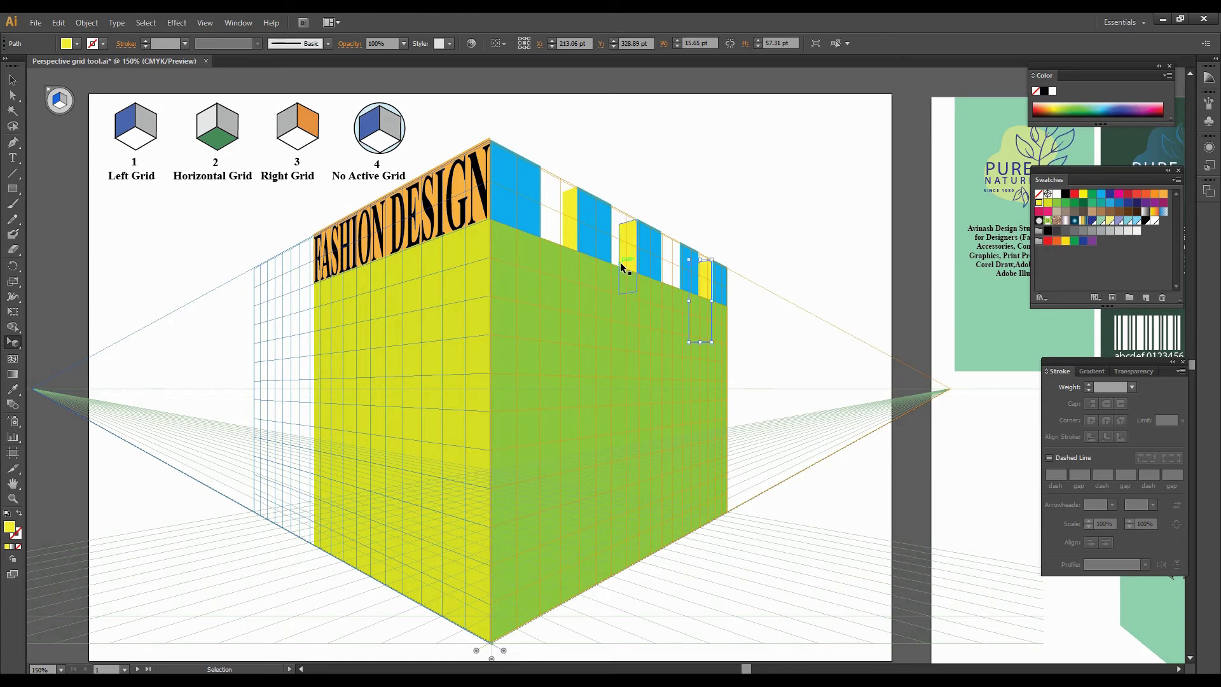
{"action": "key", "text": "ctrl+z"}
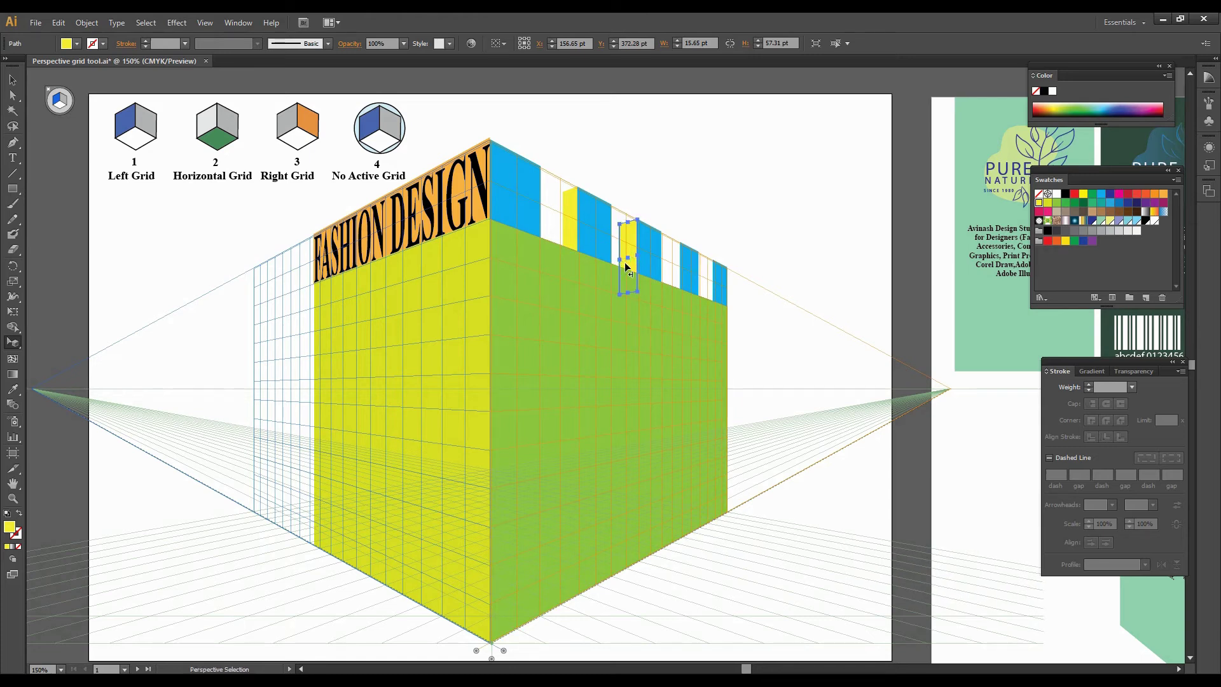
{"action": "left_click_drag", "start_coordinate": [625, 262], "coordinate": [675, 294]}
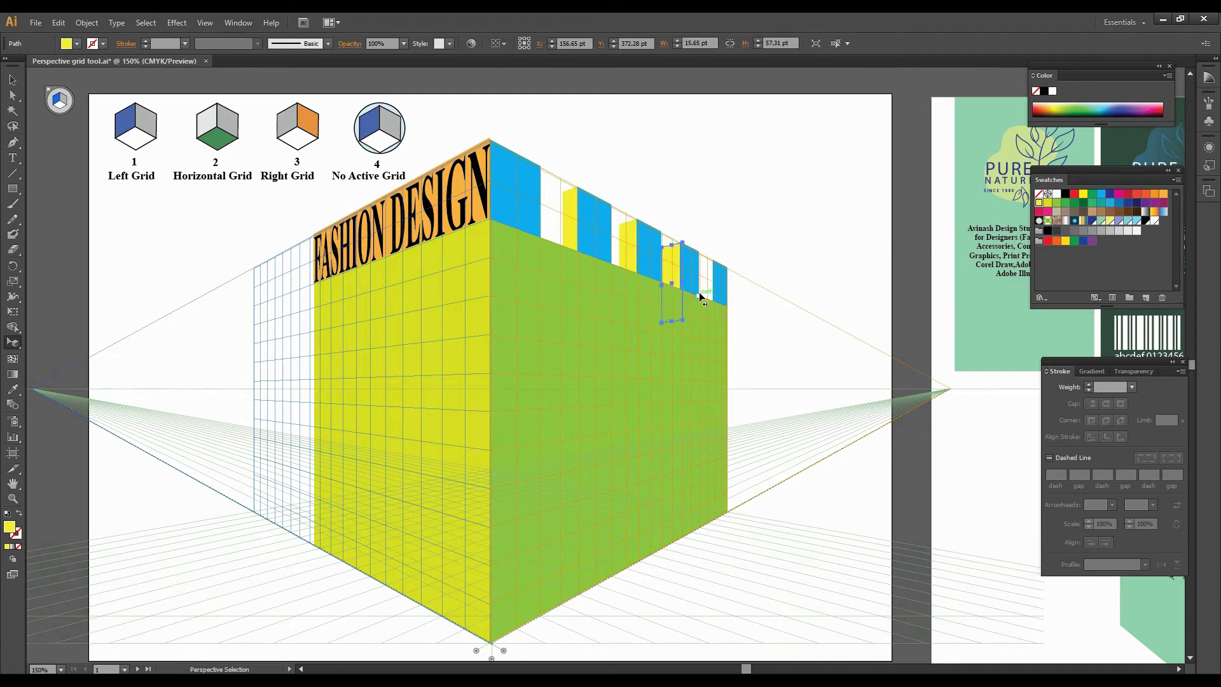
{"action": "key", "text": "ctrl+z"}
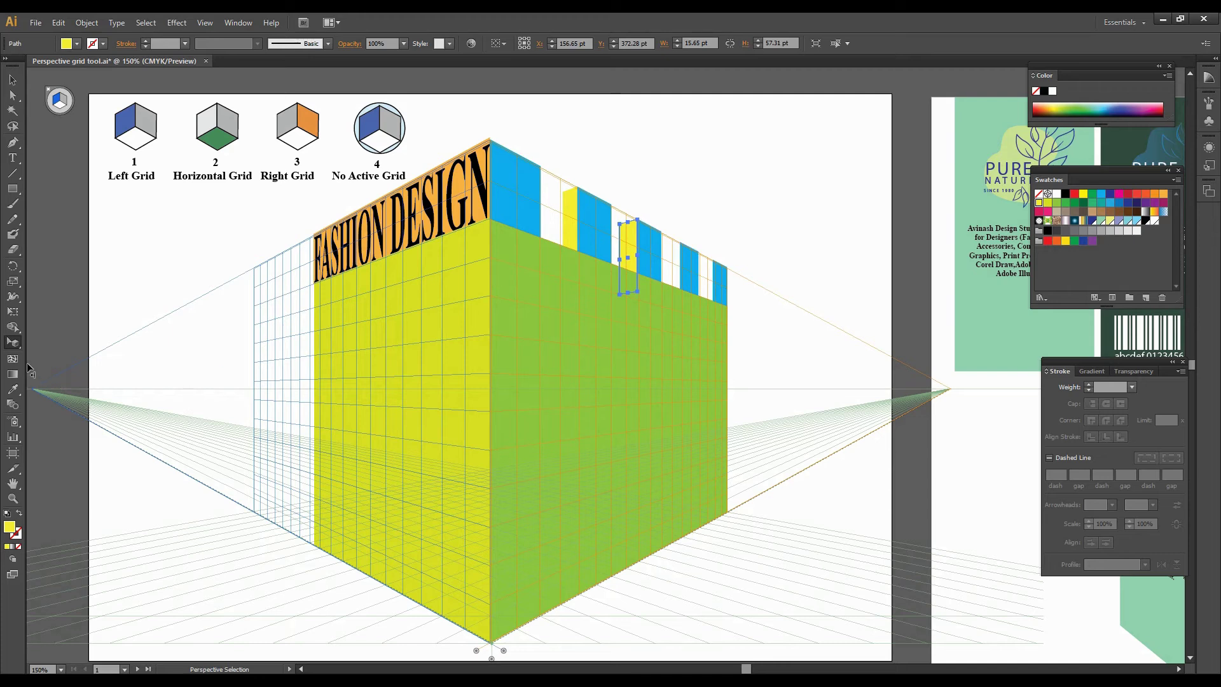
Copy the yellow side face in perspective to the near edges of the fourth and fifth blue blocks, and deselect.
{"action": "left_click", "coordinate": [19, 346]}
{"action": "left_click_drag", "start_coordinate": [628, 255], "coordinate": [704, 299]}
{"action": "left_click", "coordinate": [798, 242]}
Draw a yellow doorway about 162 × 322 pt on the right grid, standing on the base line of the light green wall.
{"action": "key", "text": "m"}
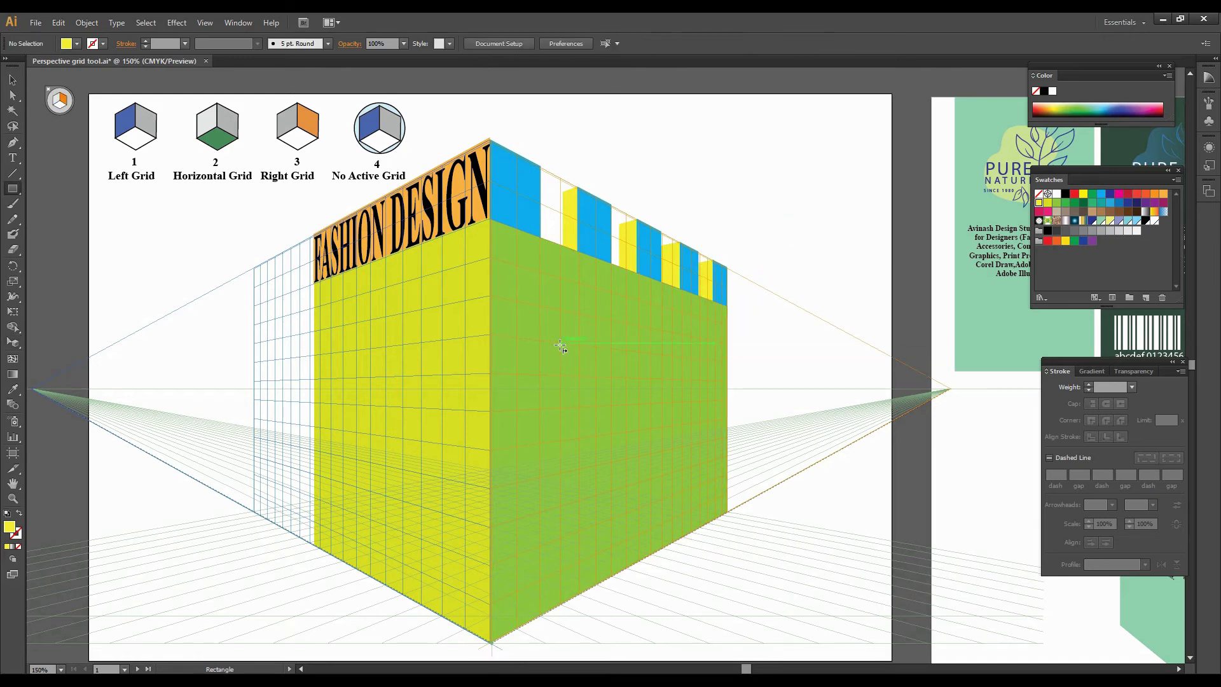
{"action": "left_click_drag", "start_coordinate": [559, 344], "coordinate": [626, 570]}
Add a dark green jamb on the left grid inside the doorway's far edge and align its corner points with the opening.
{"action": "key", "text": "a"}
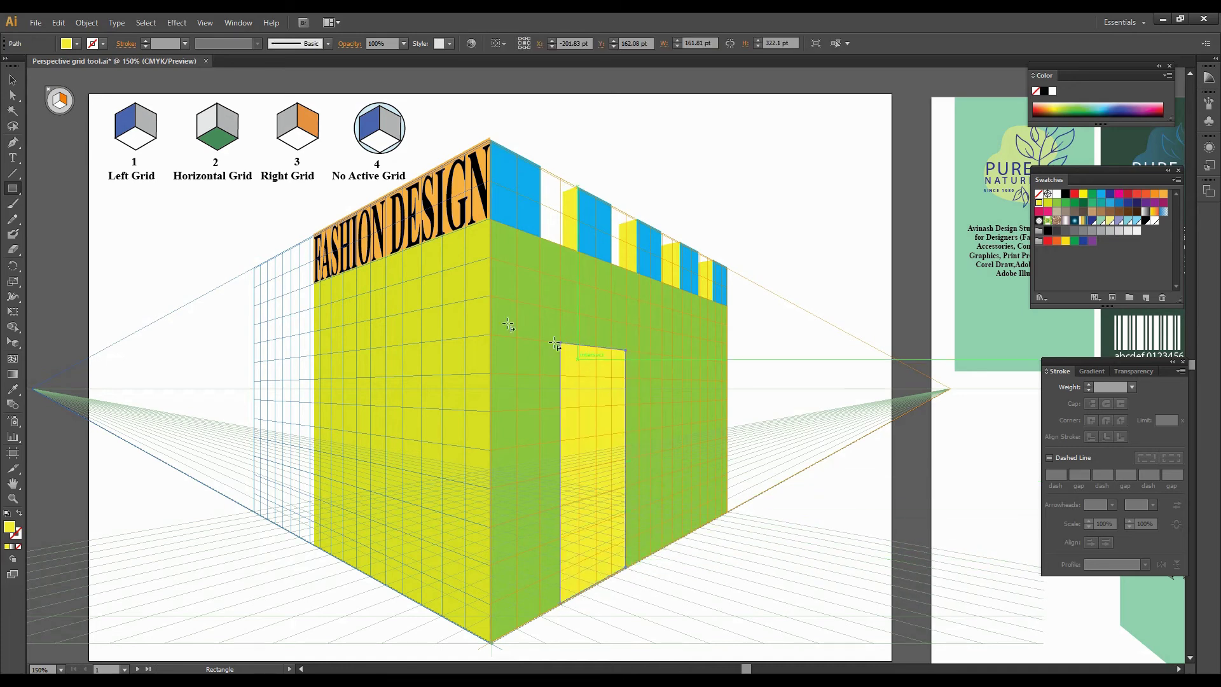
{"action": "left_click", "coordinate": [623, 352]}
{"action": "left_click_drag", "start_coordinate": [623, 352], "coordinate": [624, 351]}
{"action": "left_click_drag", "start_coordinate": [618, 571], "coordinate": [627, 566]}
{"action": "left_click", "coordinate": [661, 563]}
{"action": "key", "text": "m"}
Draw a dark green doorstep about 35 × 155 pt on the horizontal grid in front of the doorway and nudge it into place.
{"action": "scroll", "coordinate": [869, 467], "scroll_direction": "down", "scroll_amount": 1}
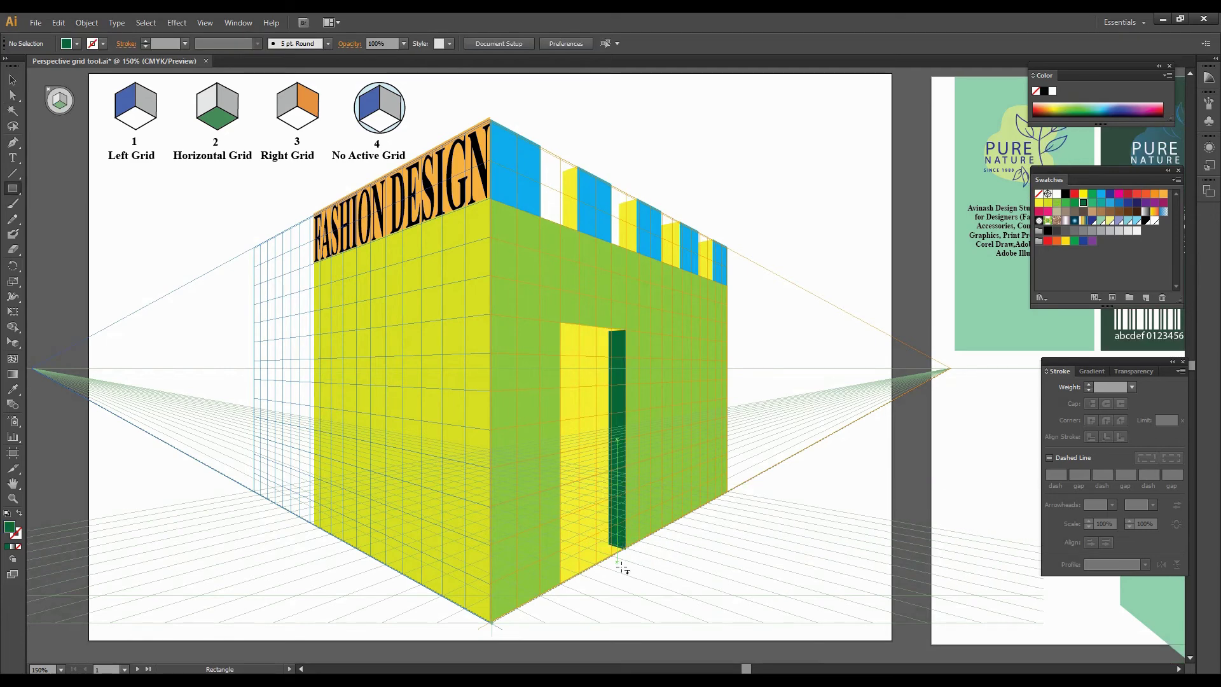
{"action": "mouse_move", "coordinate": [618, 546]}
{"action": "left_mouse_down"}
{"action": "mouse_move", "coordinate": [644, 584]}
{"action": "mouse_move", "coordinate": [586, 598]}
{"action": "left_mouse_up"}
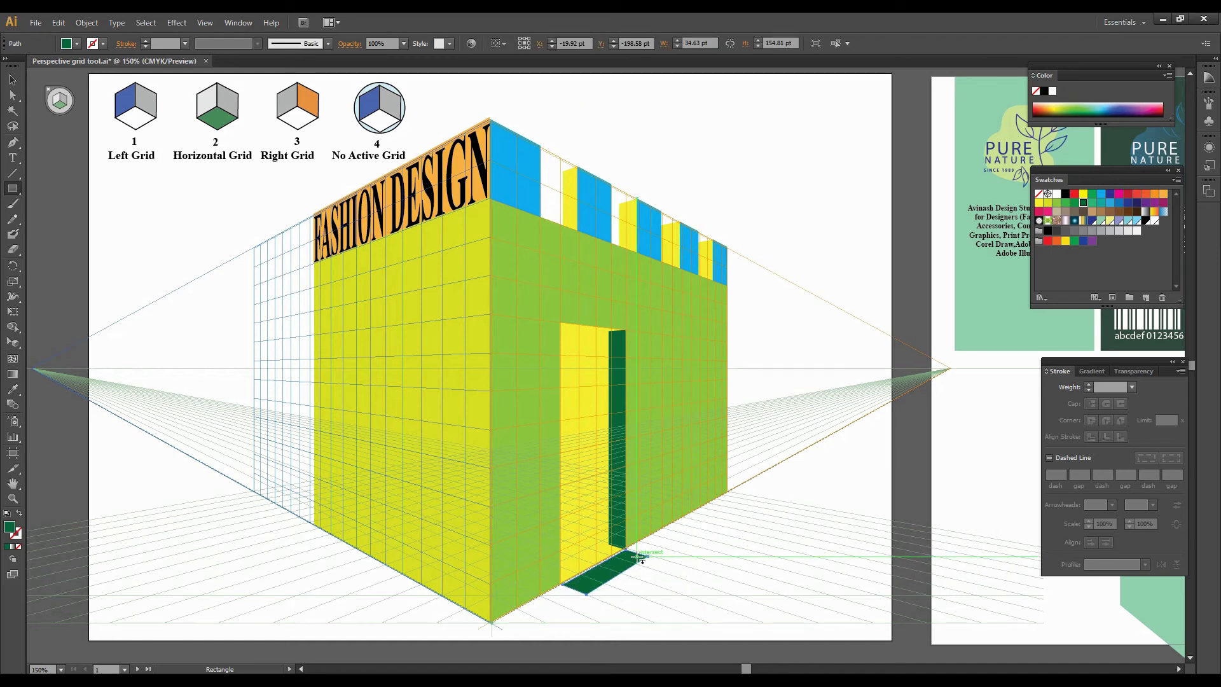
{"action": "key", "text": "Left"}
{"action": "key", "text": "Right"}
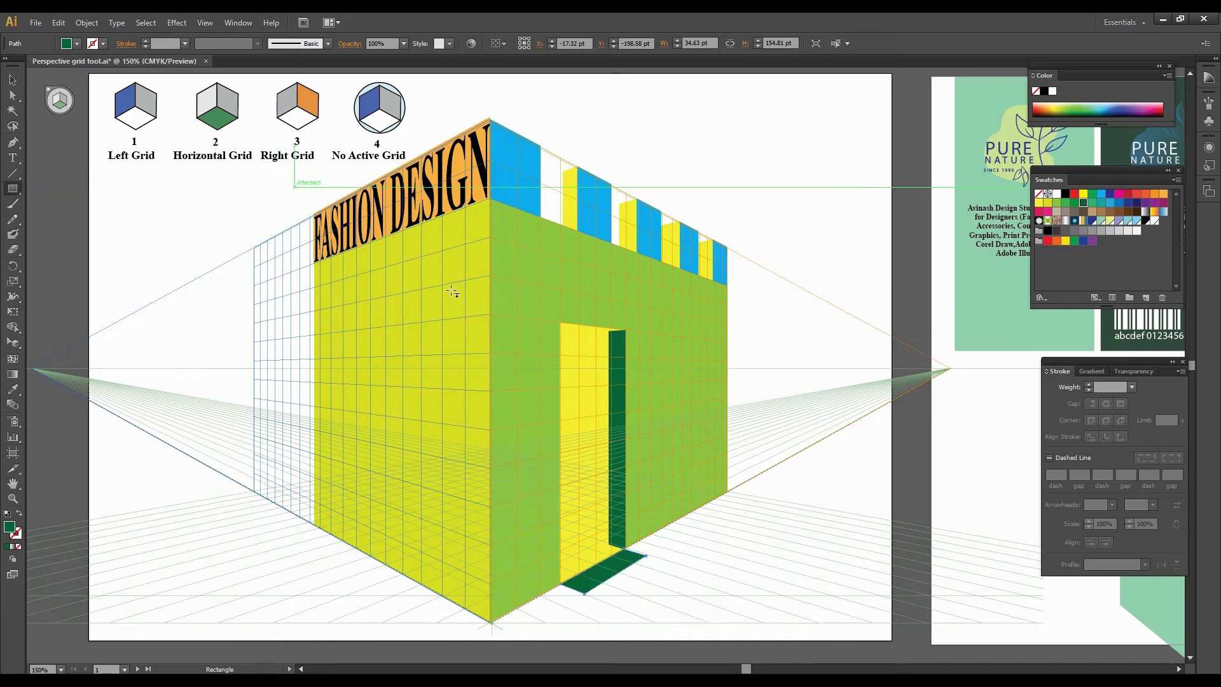
Draw a riser about 173 × 21 pt on the right grid below the doorstep's front edge and fill it light orange.
{"action": "left_click", "coordinate": [64, 99]}
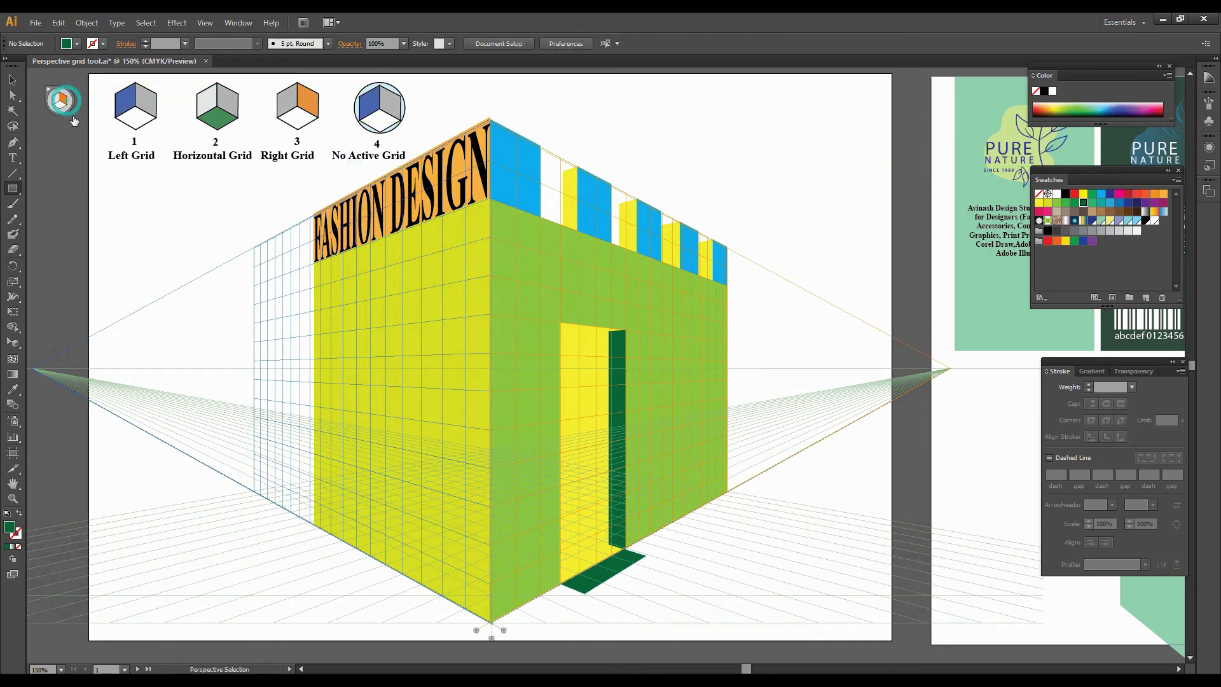
{"action": "left_click_drag", "start_coordinate": [644, 556], "coordinate": [588, 612]}
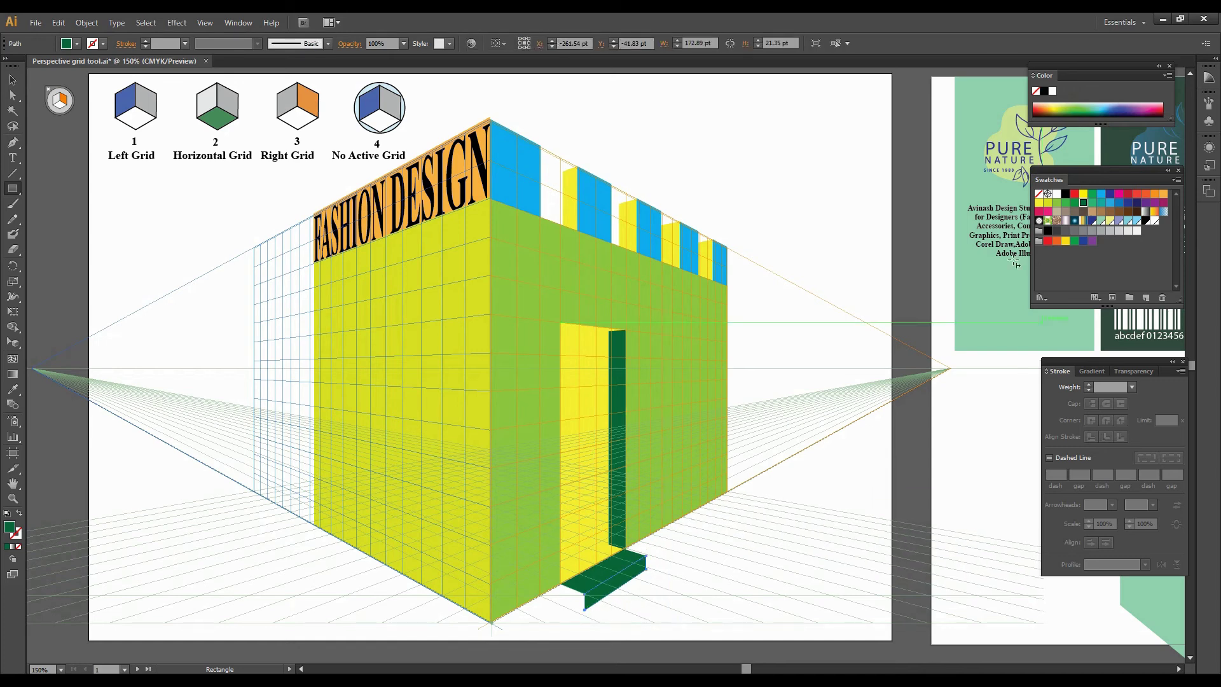
{"action": "left_click", "coordinate": [1164, 194]}
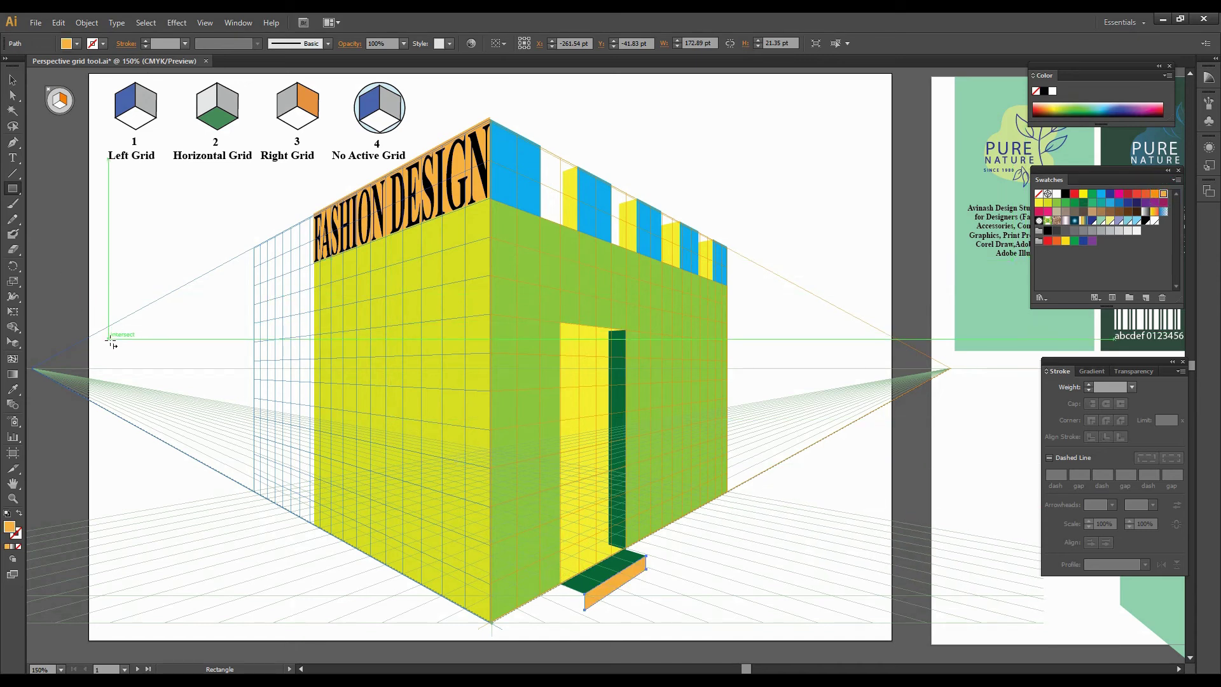
Draw a lower step about 27 × 145 pt on the horizontal grid in front of the orange riser and fill it dark green.
{"action": "key", "text": "shift+v"}
{"action": "left_click", "coordinate": [58, 108]}
{"action": "left_click", "coordinate": [18, 189]}
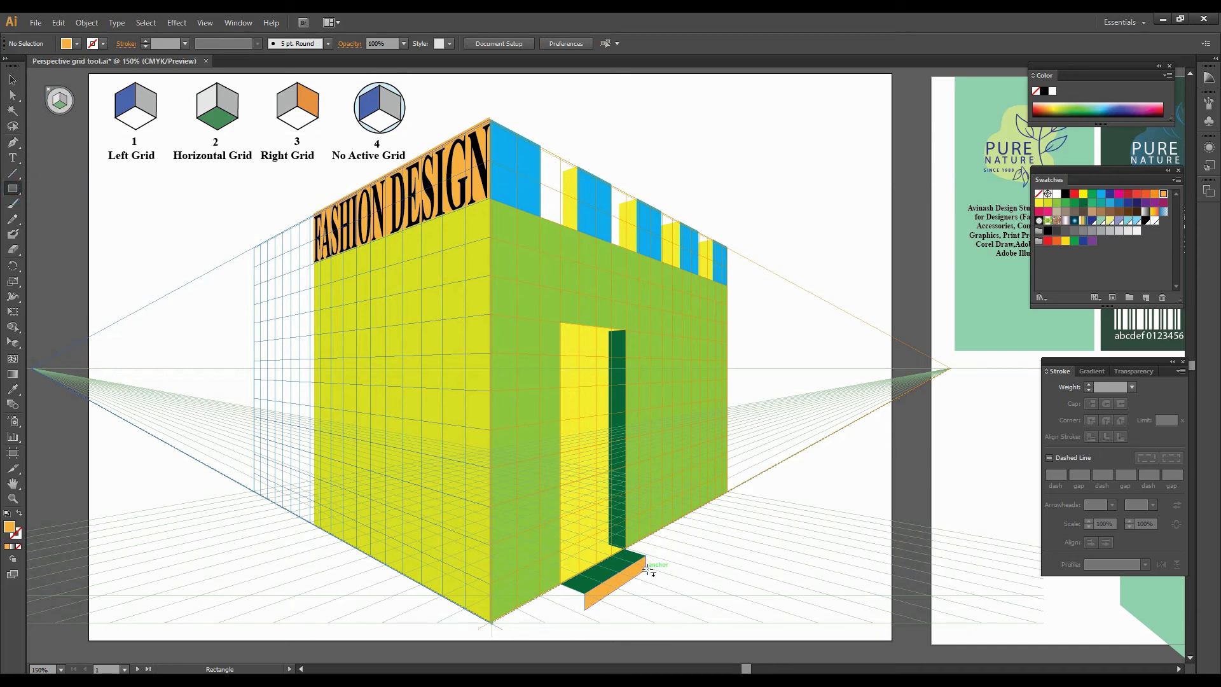
{"action": "left_click_drag", "start_coordinate": [664, 580], "coordinate": [608, 618]}
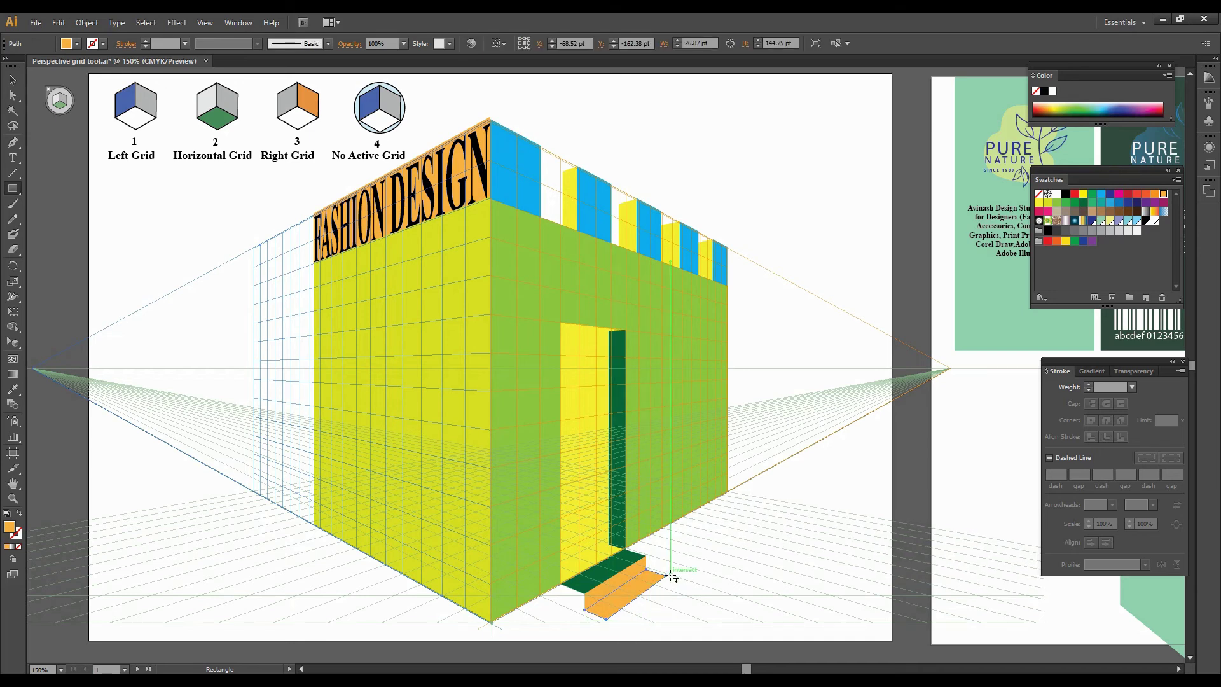
{"action": "left_click", "coordinate": [1084, 203]}
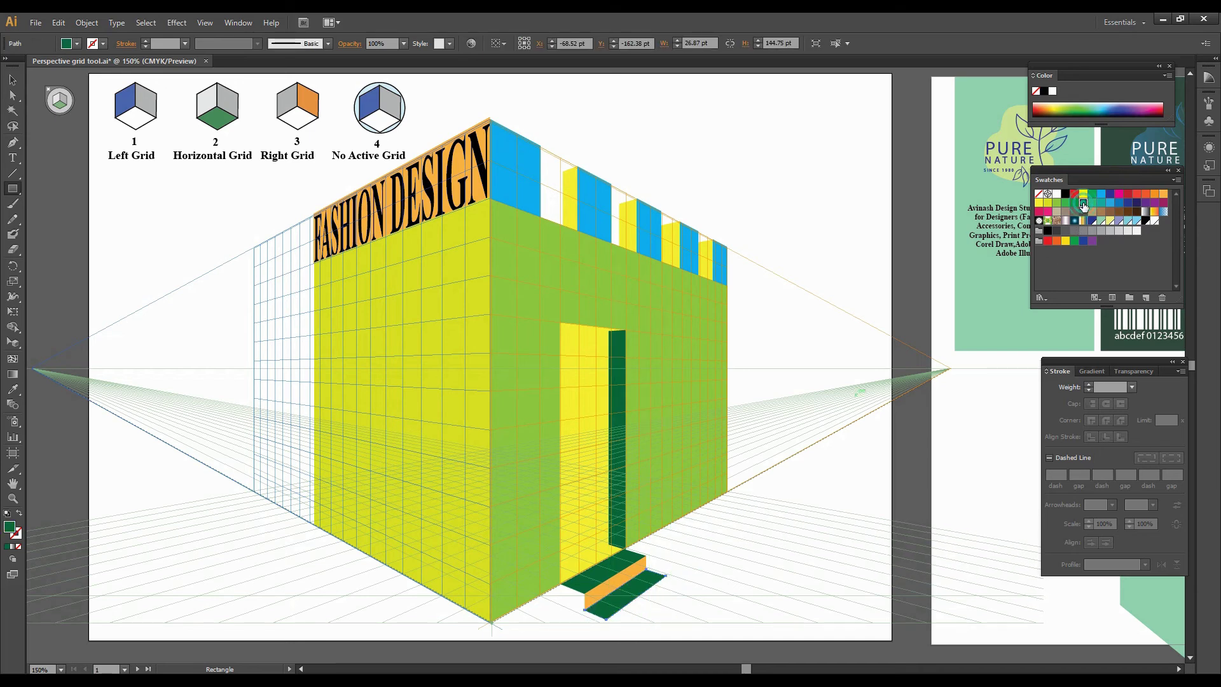
Draw a dark green side panel about 46 × 14 pt on the left grid beside the steps and send it to the back.
{"action": "scroll", "coordinate": [607, 435], "scroll_direction": "down", "scroll_amount": 2}
{"action": "left_click_drag", "start_coordinate": [560, 525], "coordinate": [606, 561]}
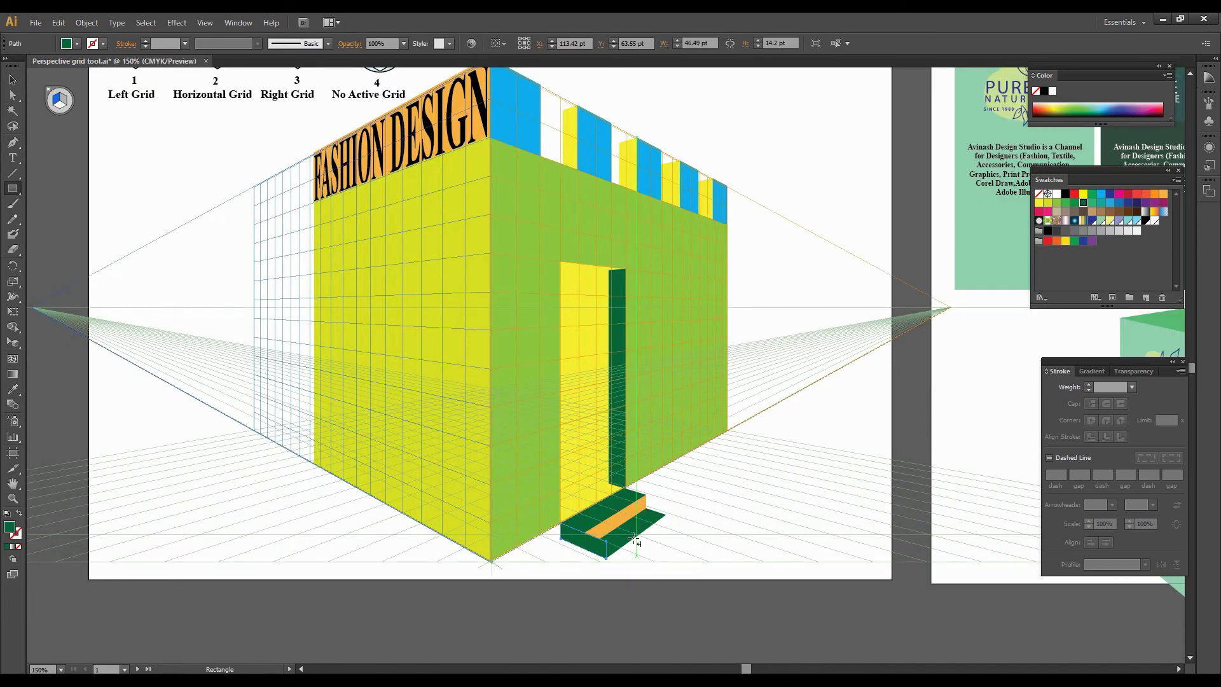
{"action": "key", "text": "v"}
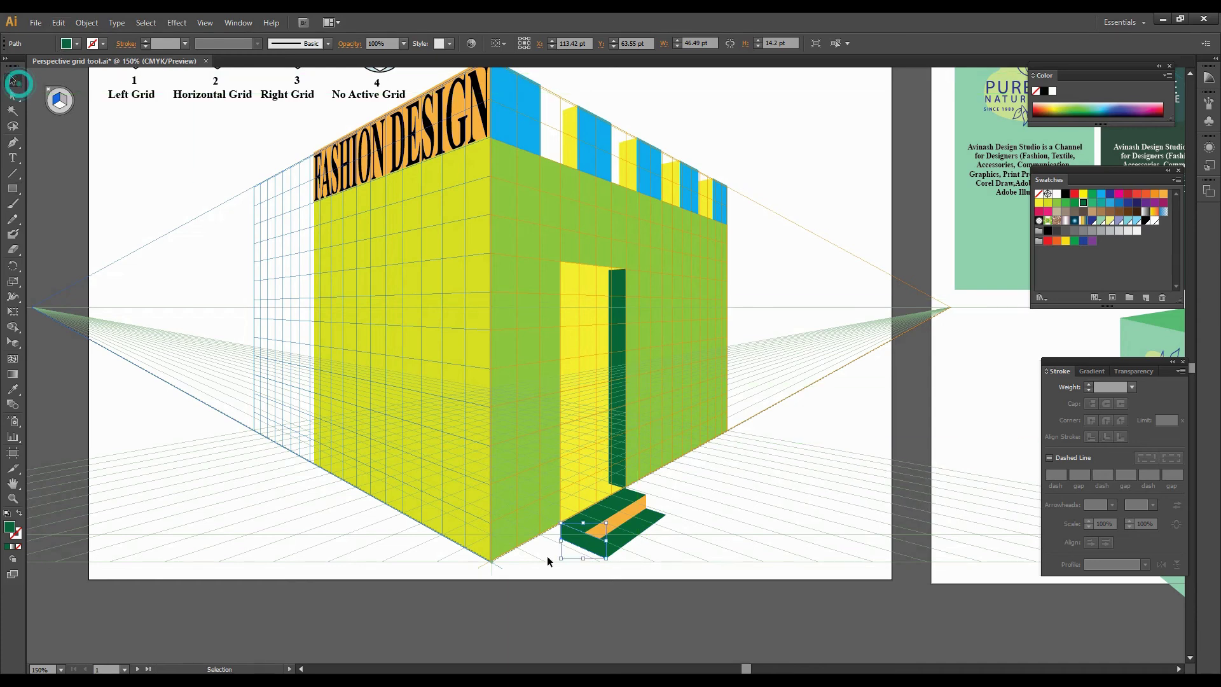
{"action": "right_click", "coordinate": [575, 544]}
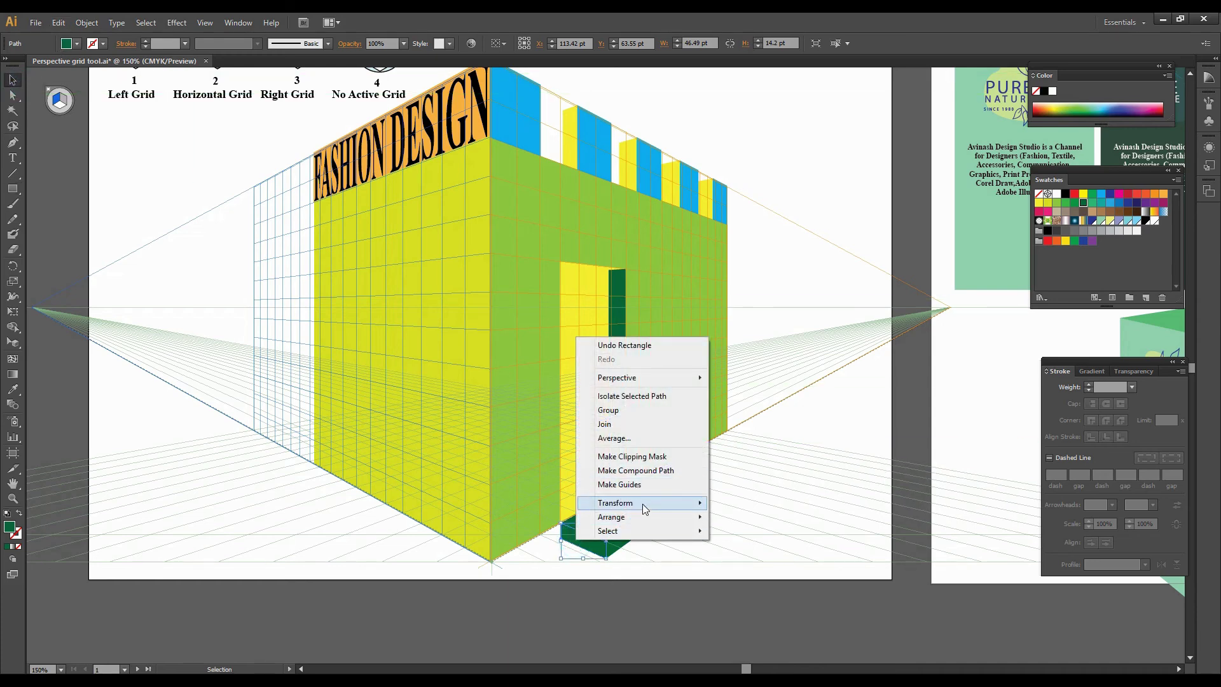
{"action": "mouse_move", "coordinate": [676, 505]}
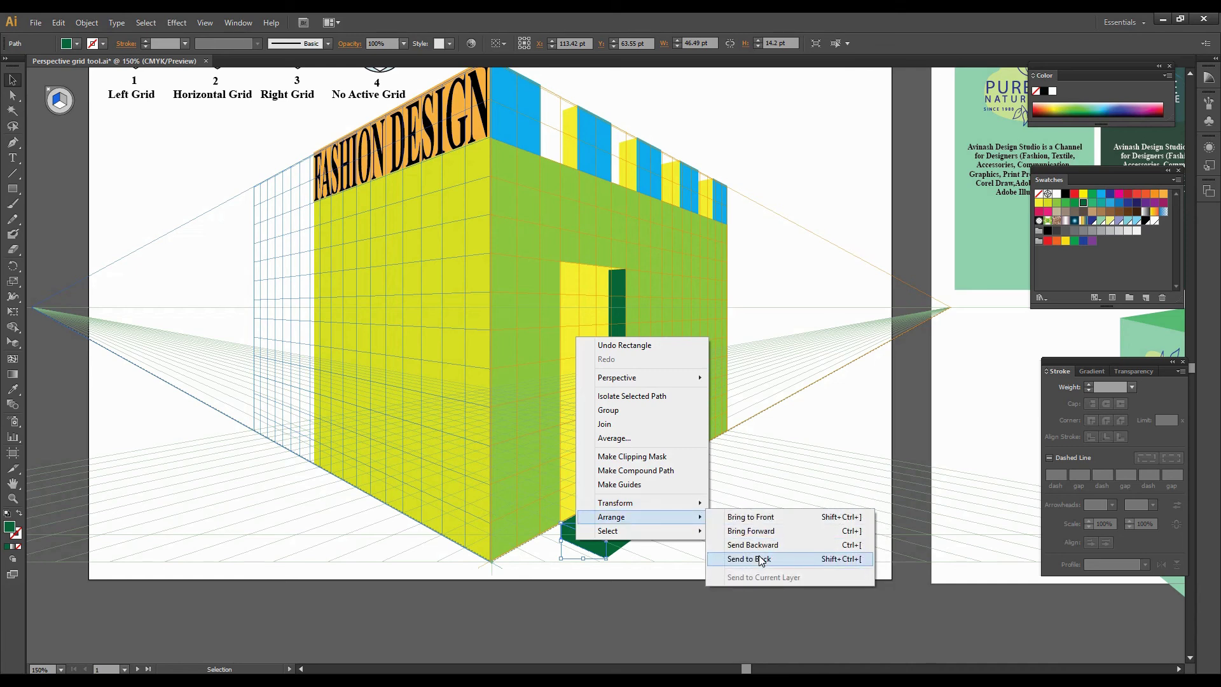
{"action": "left_click", "coordinate": [761, 560]}
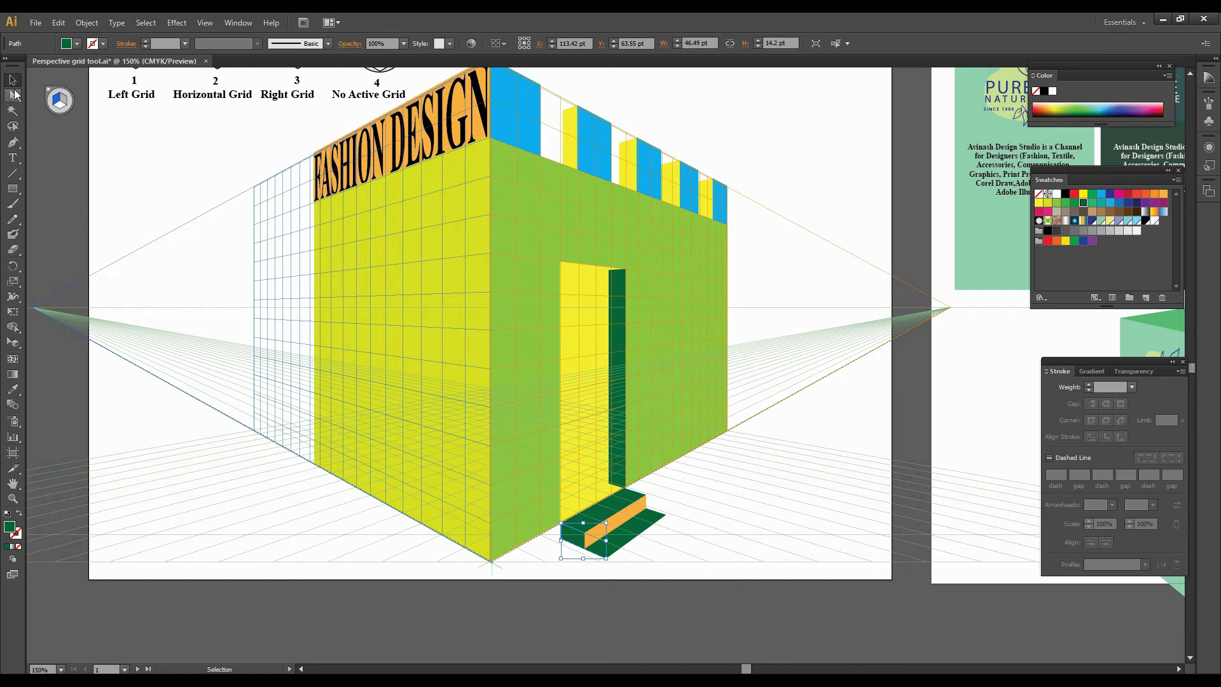
{"action": "left_click", "coordinate": [108, 158]}
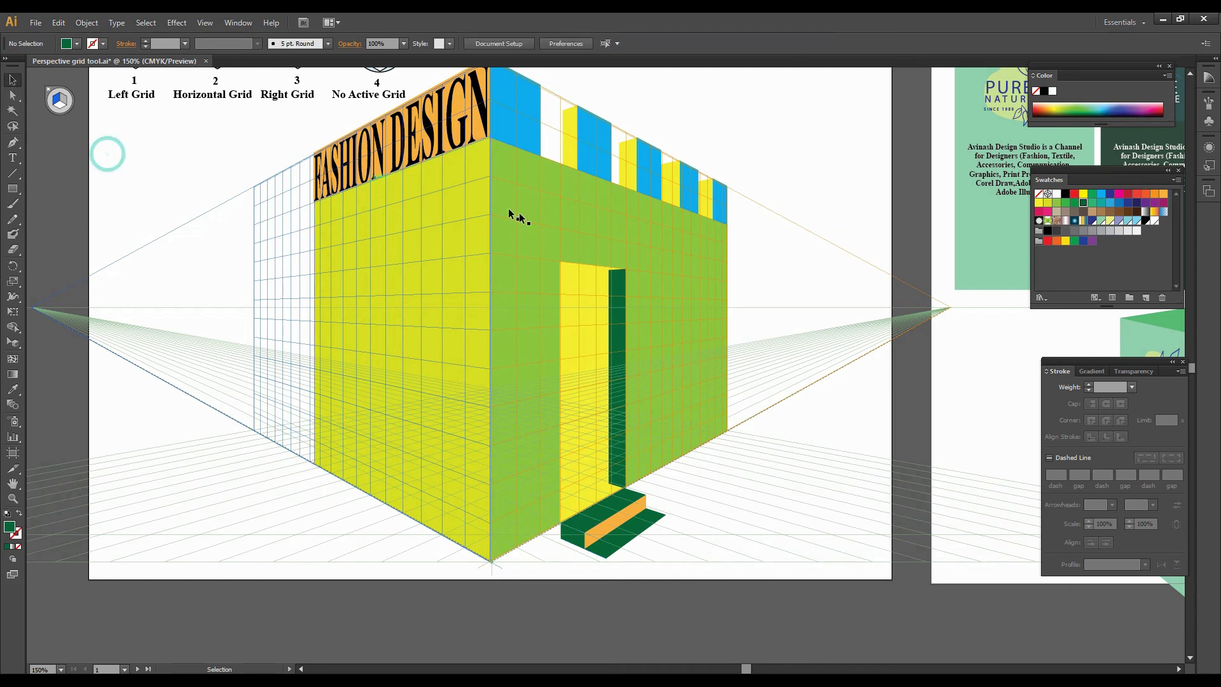
Place a copy of the whole Pure Nature package box on the building's artboard, beside the store's far right wall edge.
{"action": "scroll", "coordinate": [587, 395], "scroll_direction": "up", "scroll_amount": 2}
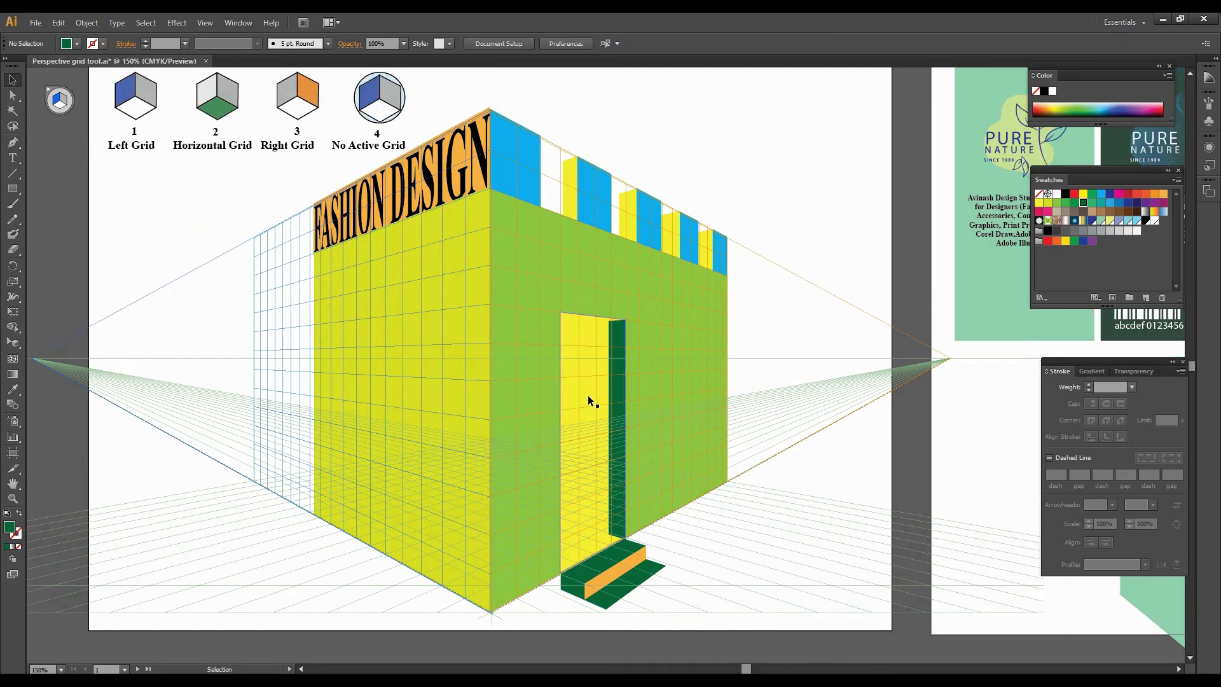
{"action": "scroll", "coordinate": [583, 397], "scroll_direction": "down", "scroll_amount": 1}
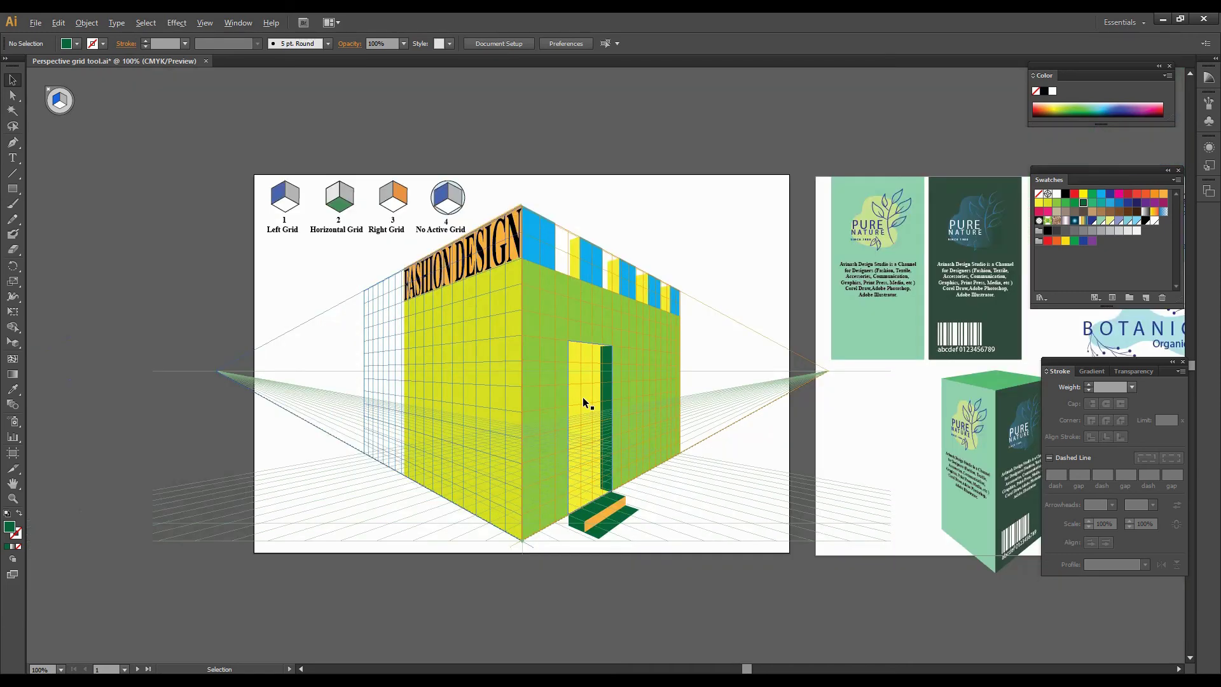
{"action": "left_click_drag", "start_coordinate": [929, 375], "coordinate": [1025, 574]}
{"action": "left_click_drag", "start_coordinate": [1001, 498], "coordinate": [743, 312]}
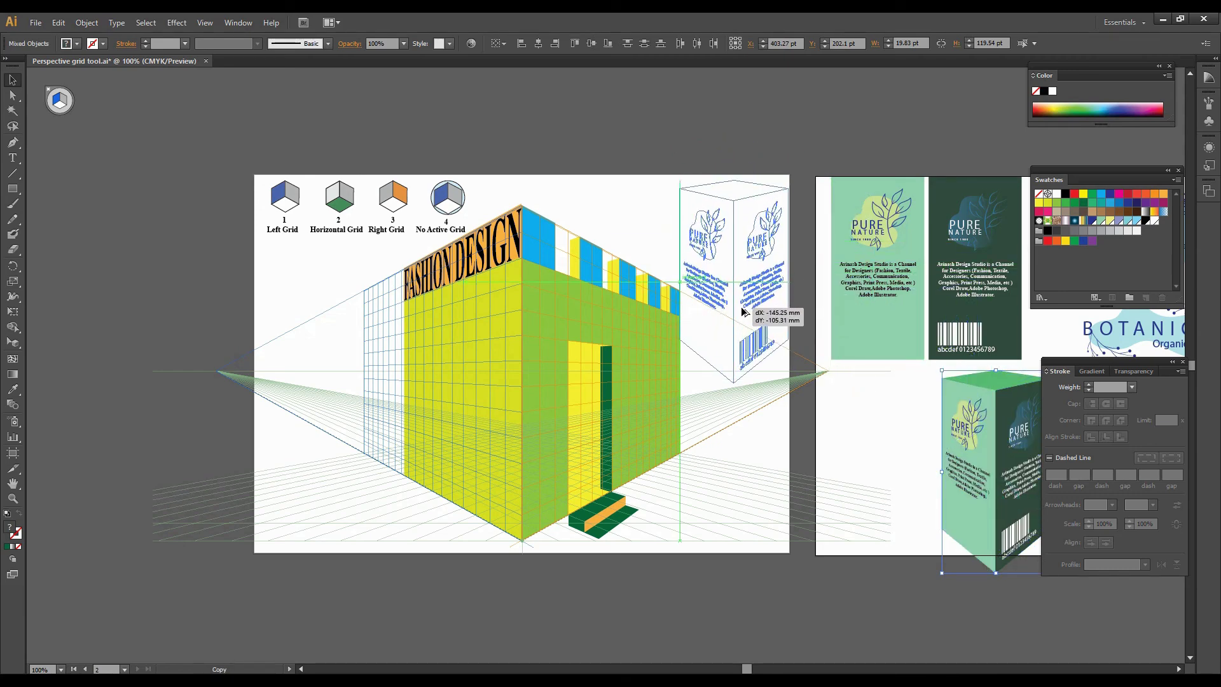
{"action": "left_click_drag", "start_coordinate": [742, 311], "coordinate": [742, 312]}
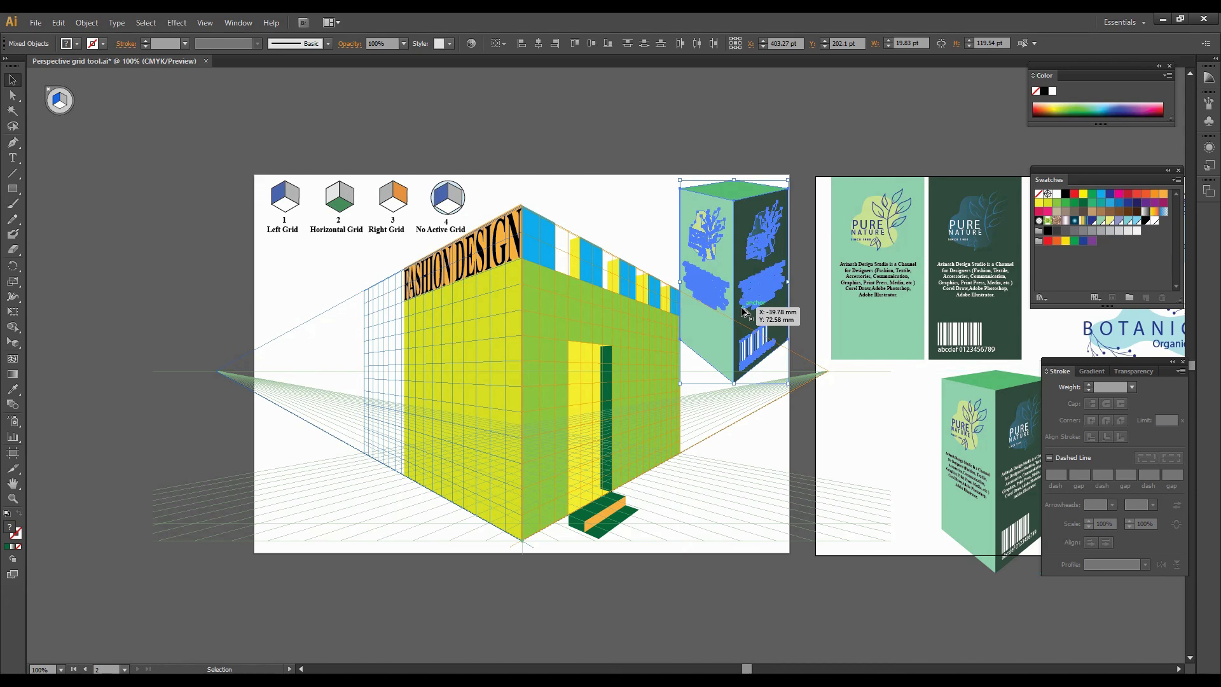
{"action": "left_click", "coordinate": [871, 402]}
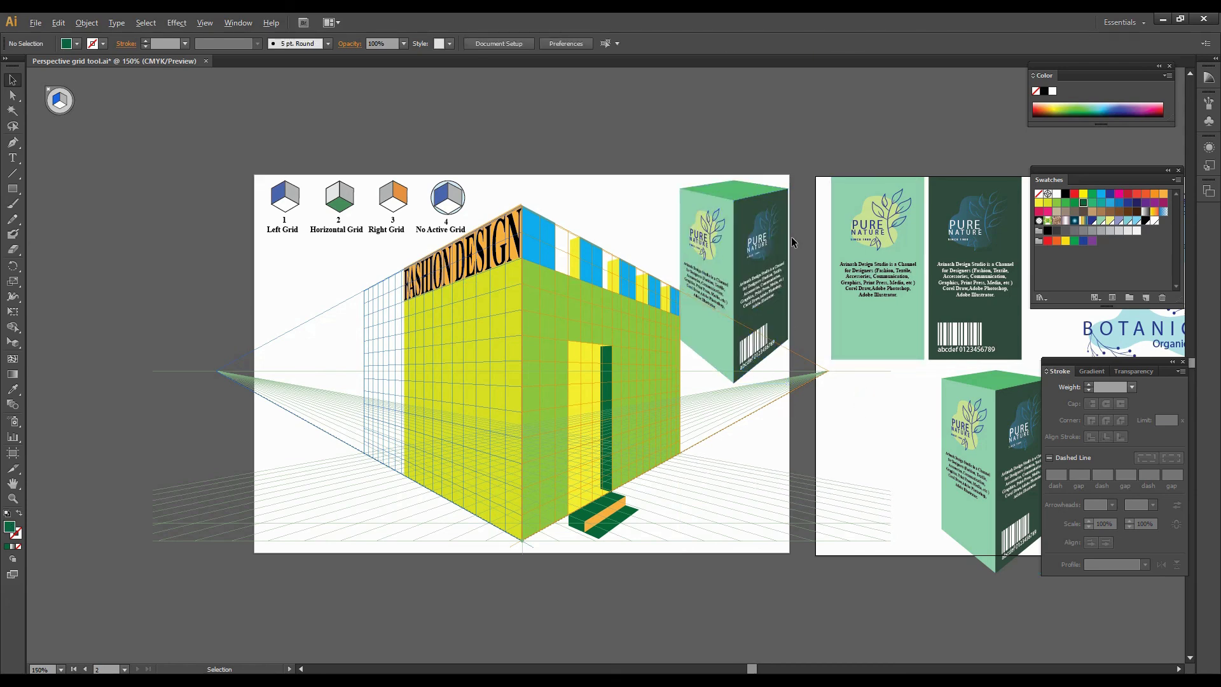
{"action": "scroll", "coordinate": [791, 237], "scroll_direction": "up", "scroll_amount": 1}
{"action": "scroll", "coordinate": [700, 304], "scroll_direction": "down", "scroll_amount": 2}
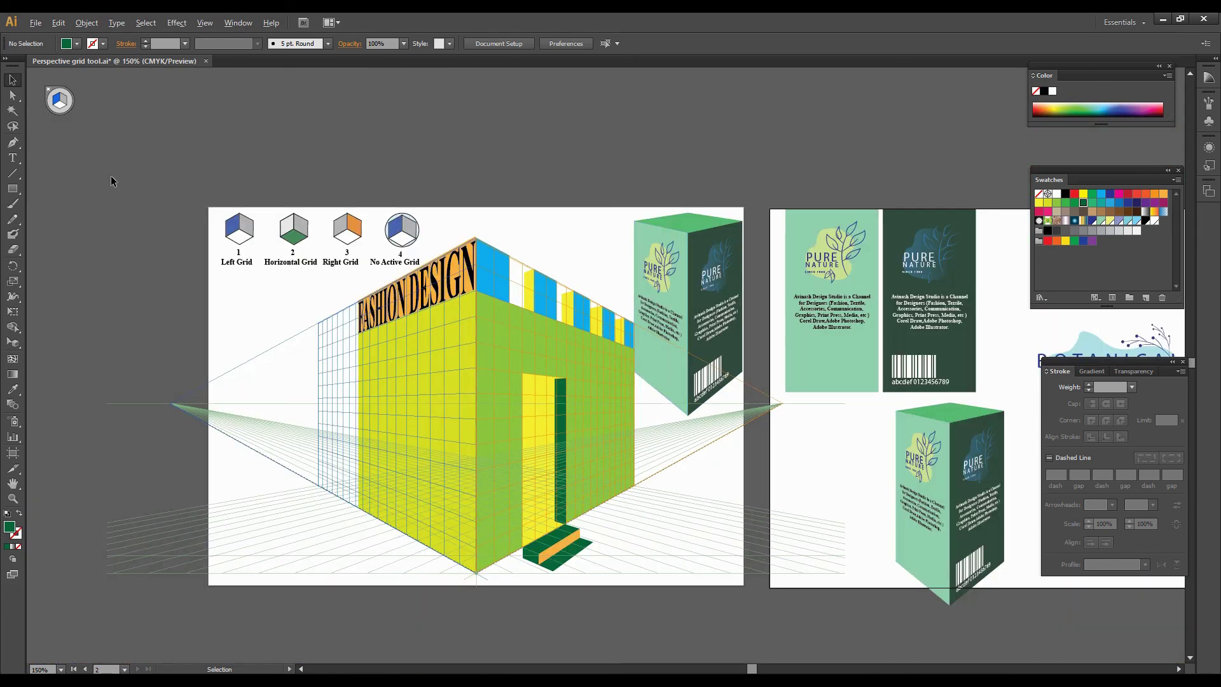
{"action": "key", "text": "z"}
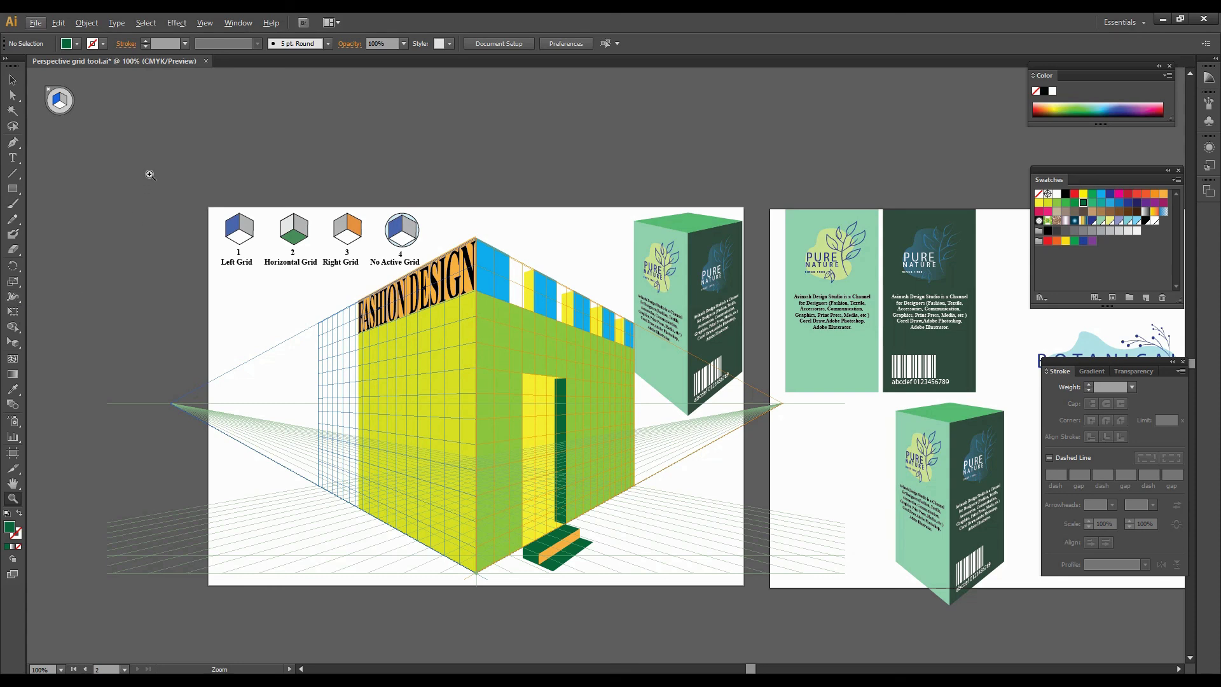
{"action": "left_click_drag", "start_coordinate": [194, 195], "coordinate": [757, 597]}
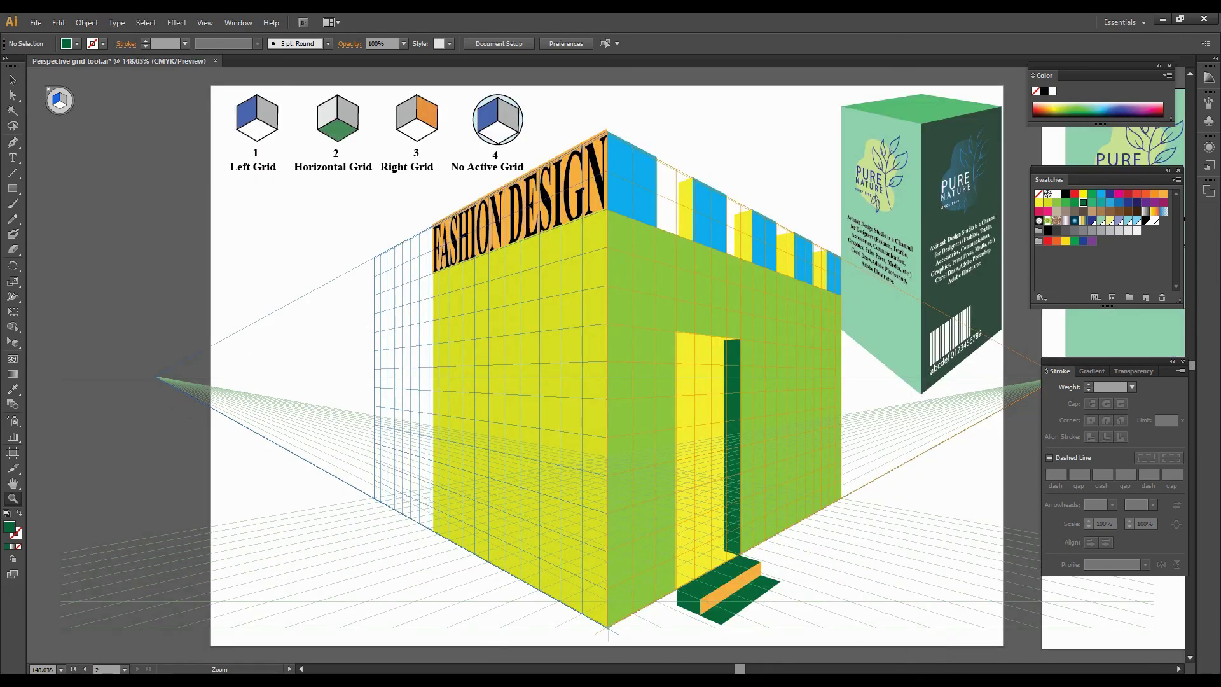
{"action": "scroll", "coordinate": [607, 379], "scroll_direction": "right", "scroll_amount": 5}
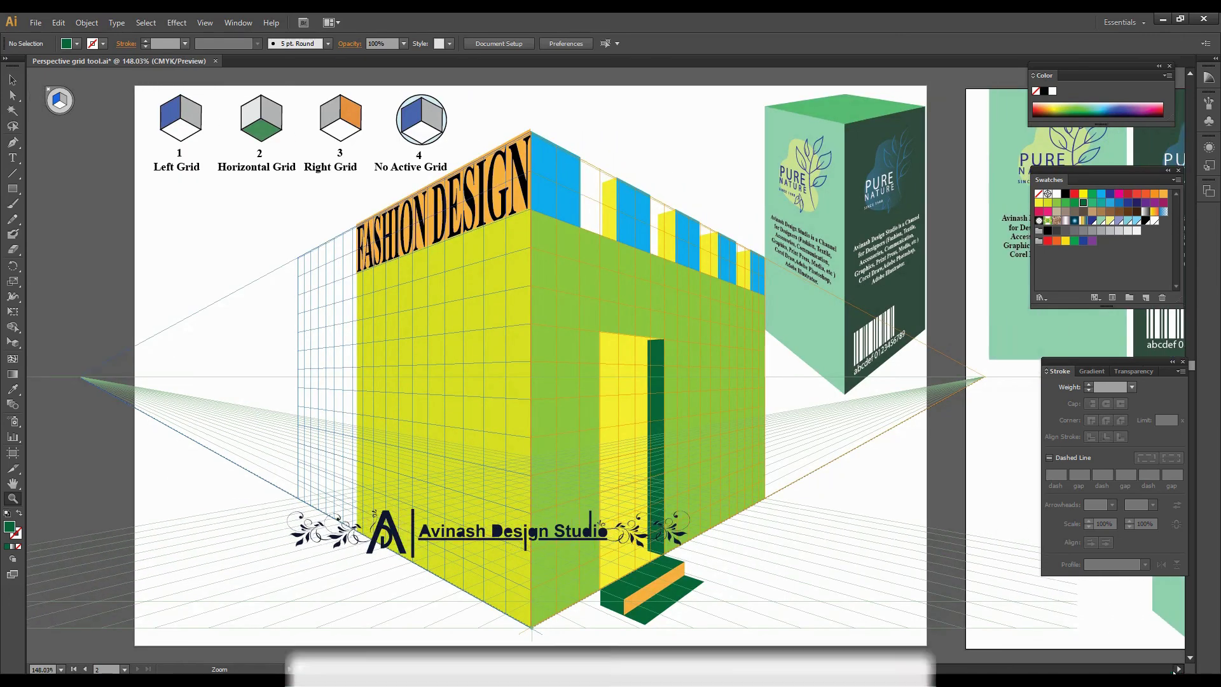
{"action": "scroll", "coordinate": [607, 380], "scroll_direction": "right", "scroll_amount": 1}
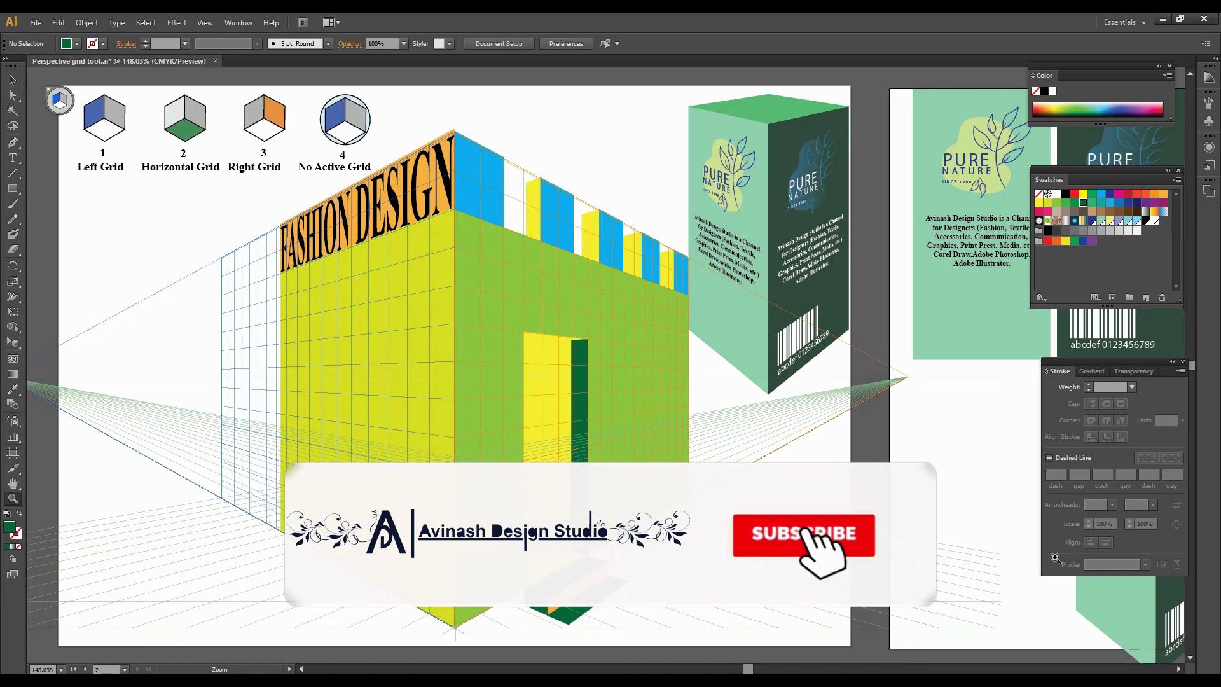